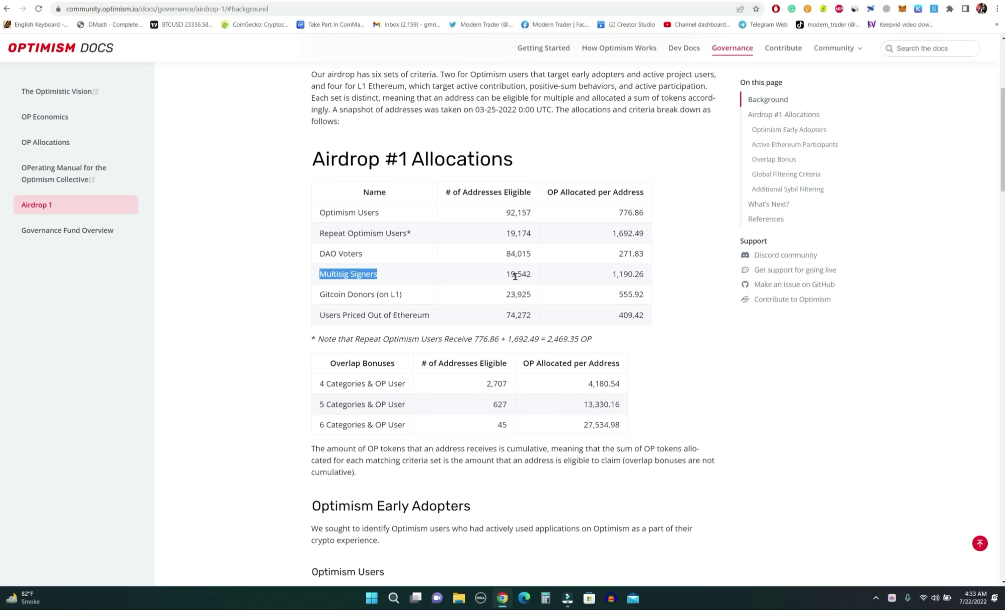
- Compare the airdrop allocations and eligibility criteria on the Optimism and Forta documentation pages, including the multisig signers category
key(ctrl+Tab)
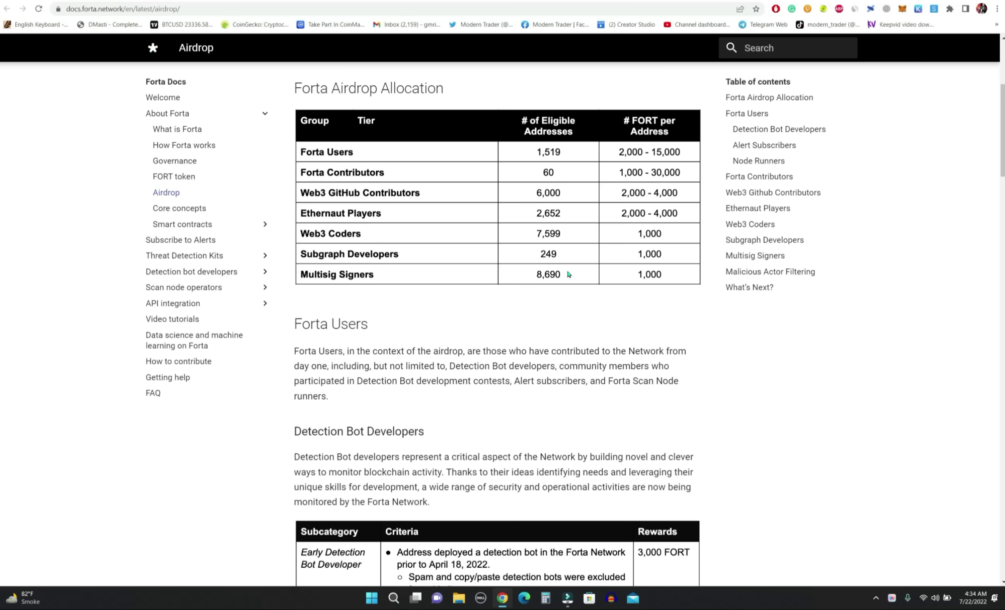
key(ctrl+Tab)
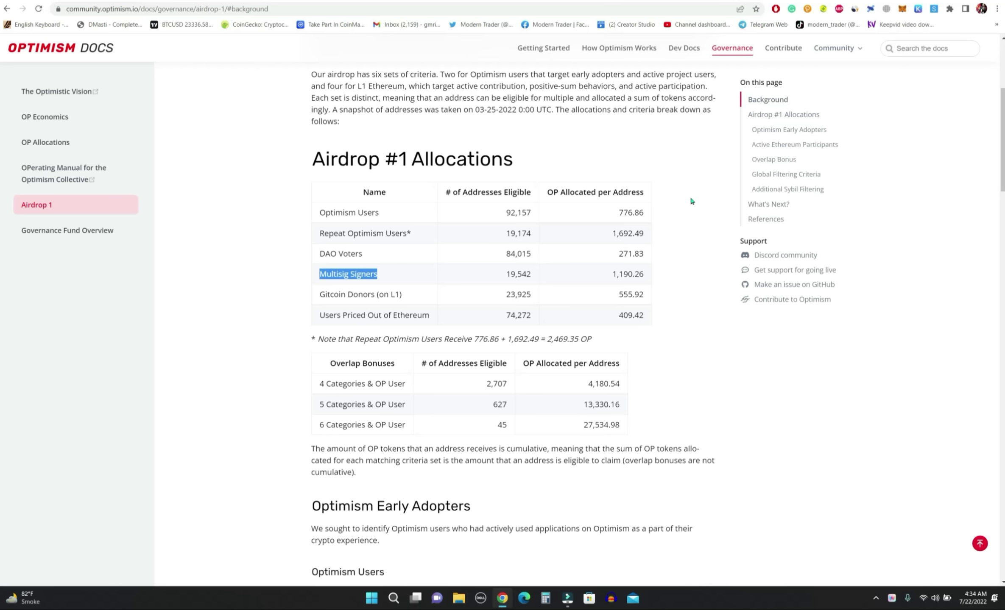
scroll(691, 201, down, 15)
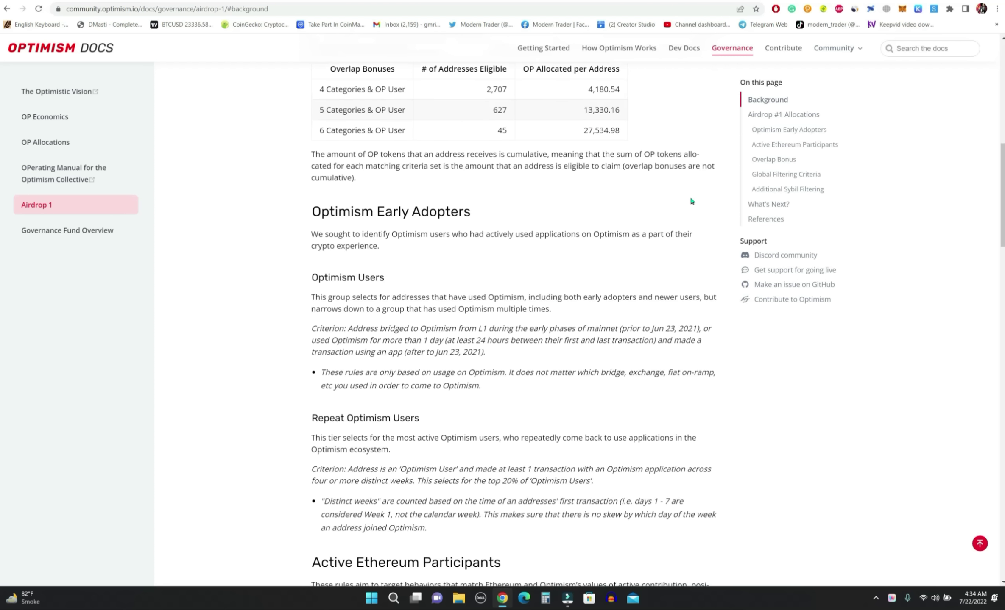
scroll(691, 201, down, 10)
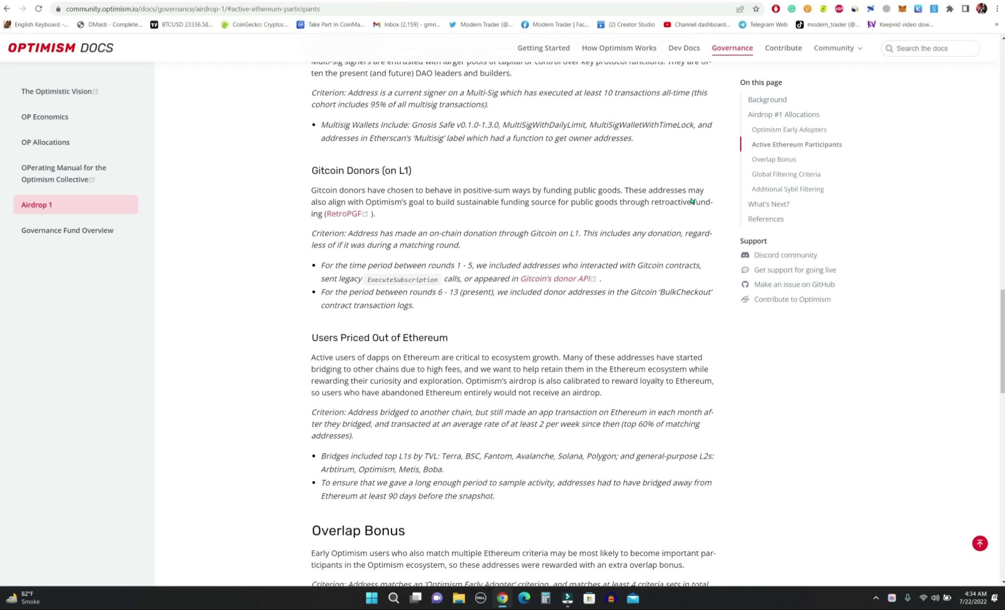
scroll(691, 200, down, 10)
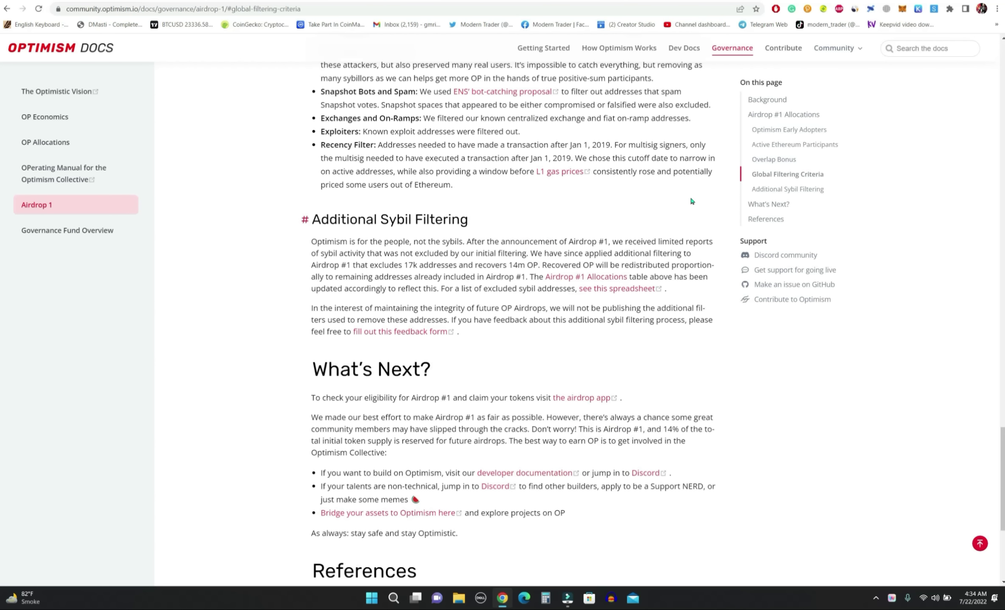
scroll(690, 197, down, 5)
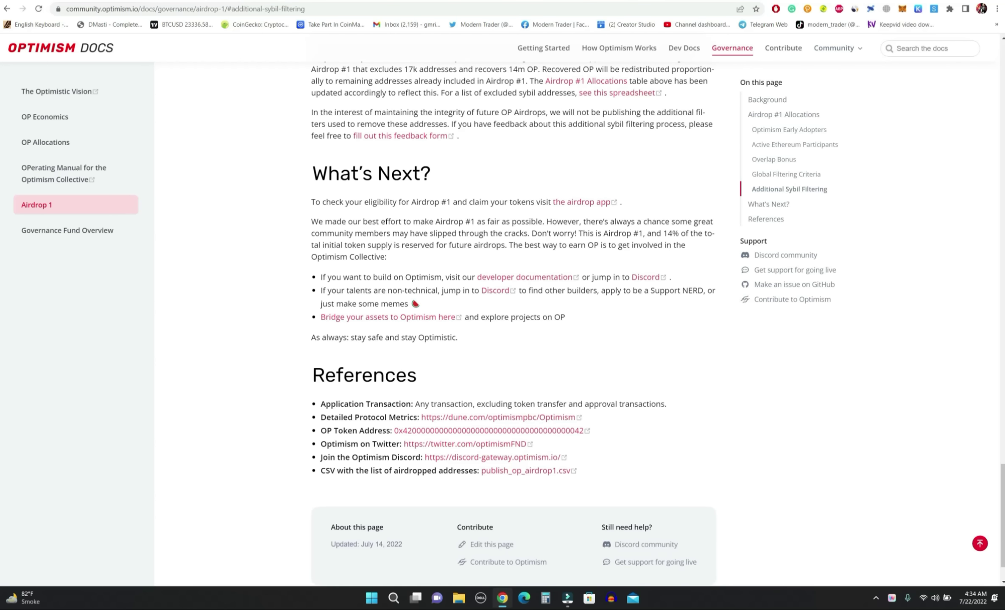
key(ctrl+Tab)
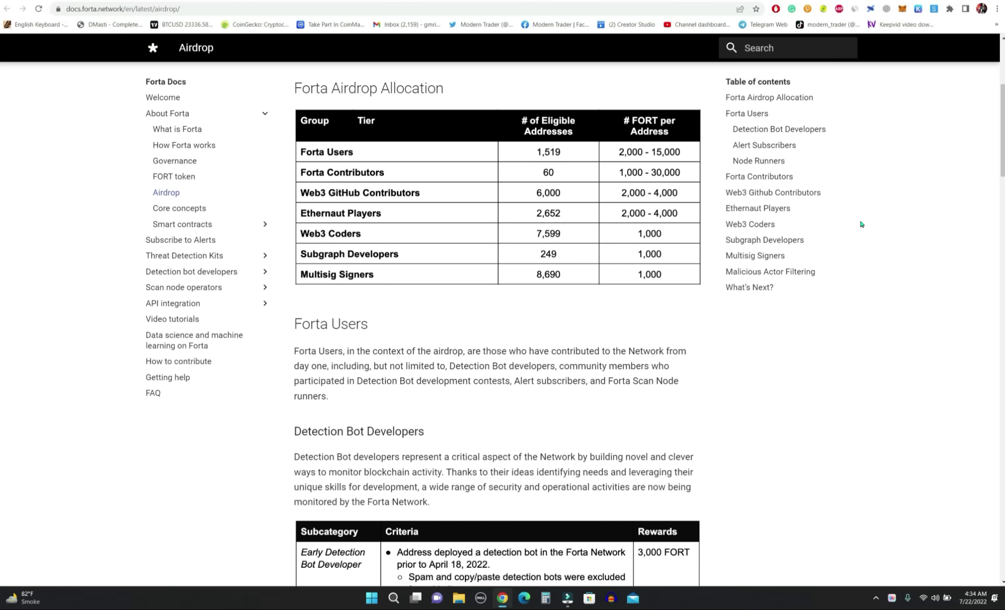
scroll(860, 222, down, 8)
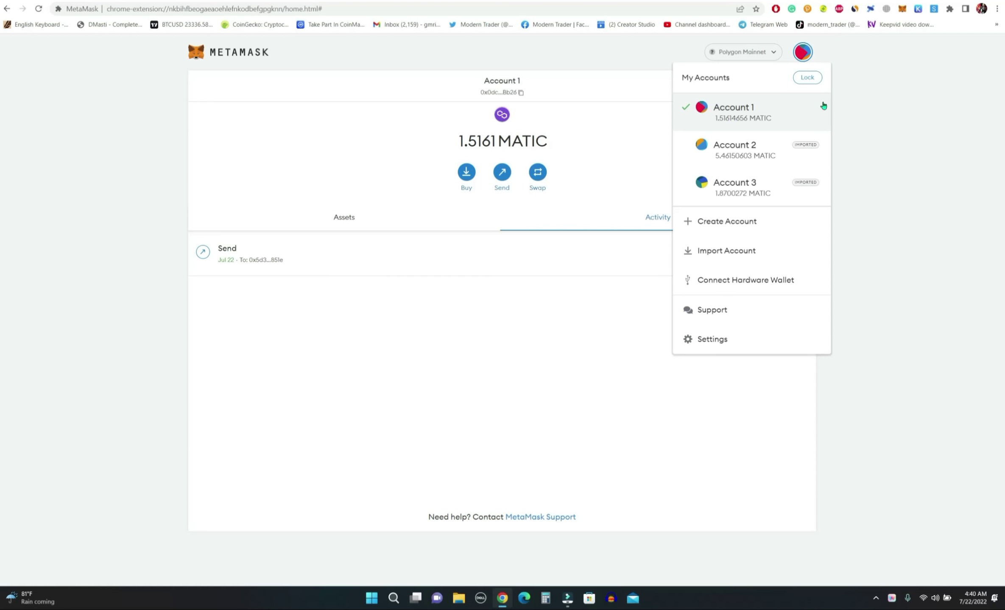
- Switch to the MetaMask wallet and open its list of accounts
key(ctrl+Tab)
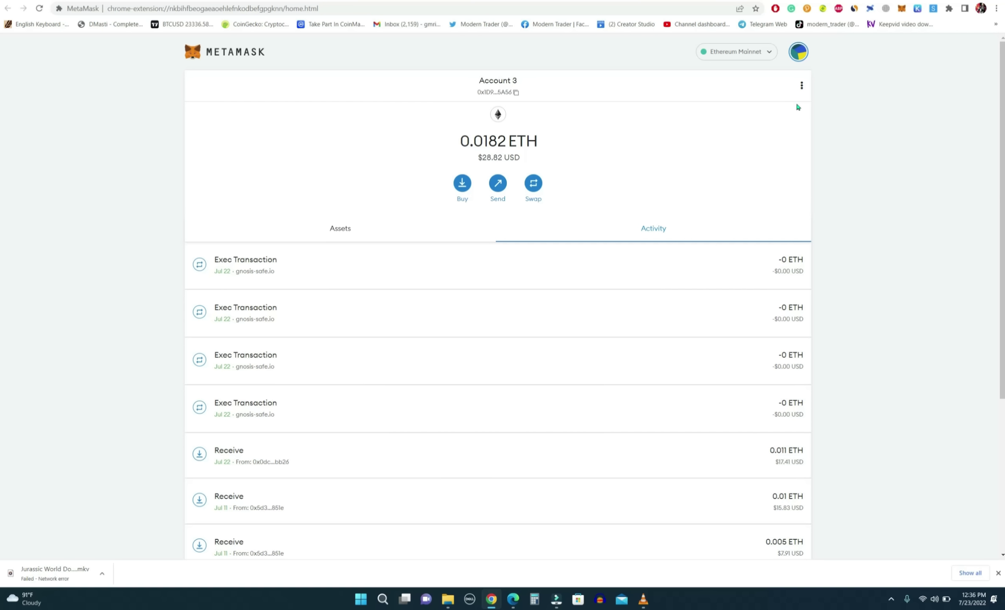
click(798, 52)
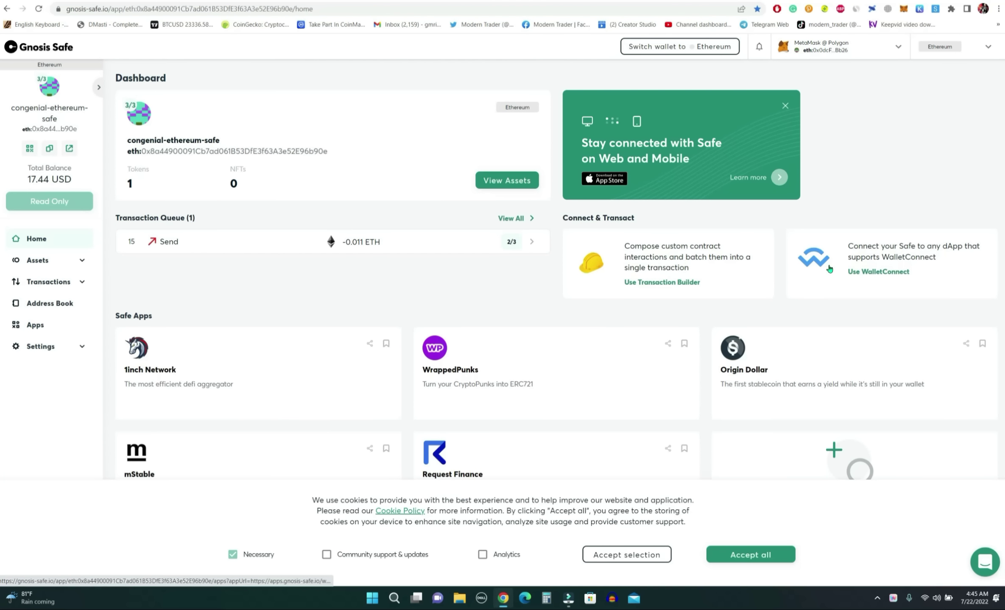
- In Gnosis Safe, switch the network to Polygon and from there to Gnosis Chain
click(952, 54)
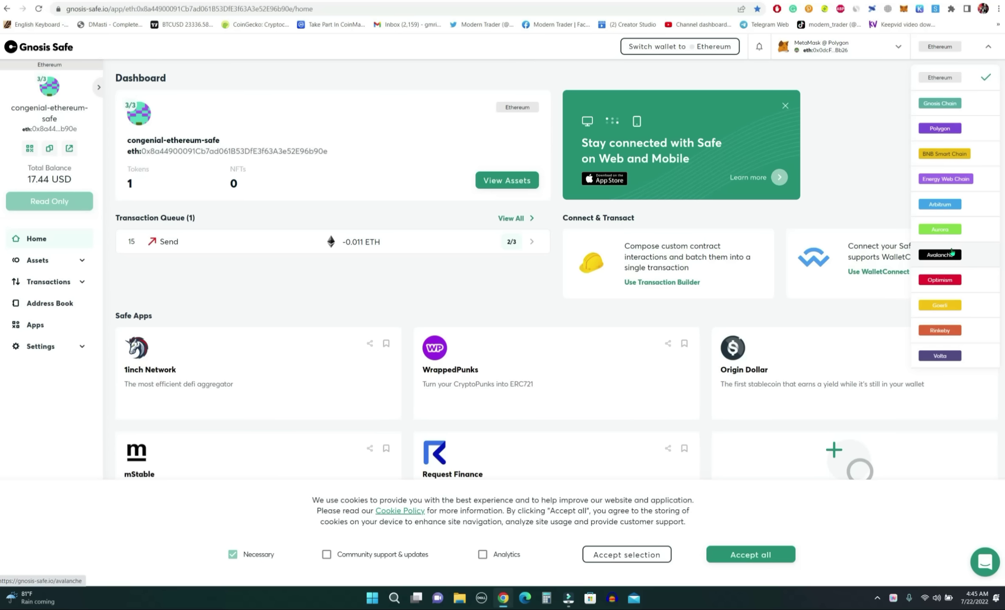
click(939, 128)
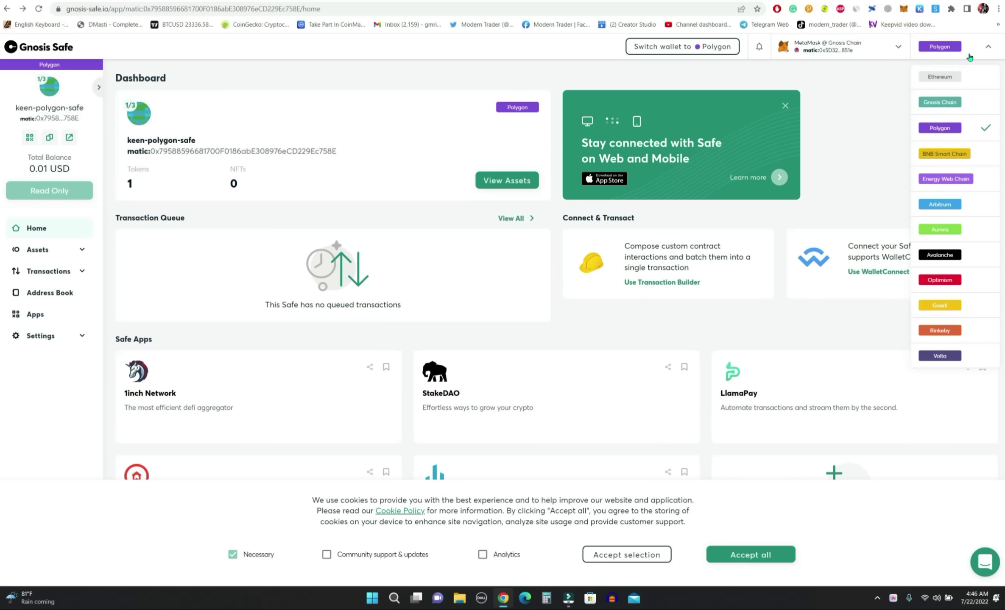
click(954, 103)
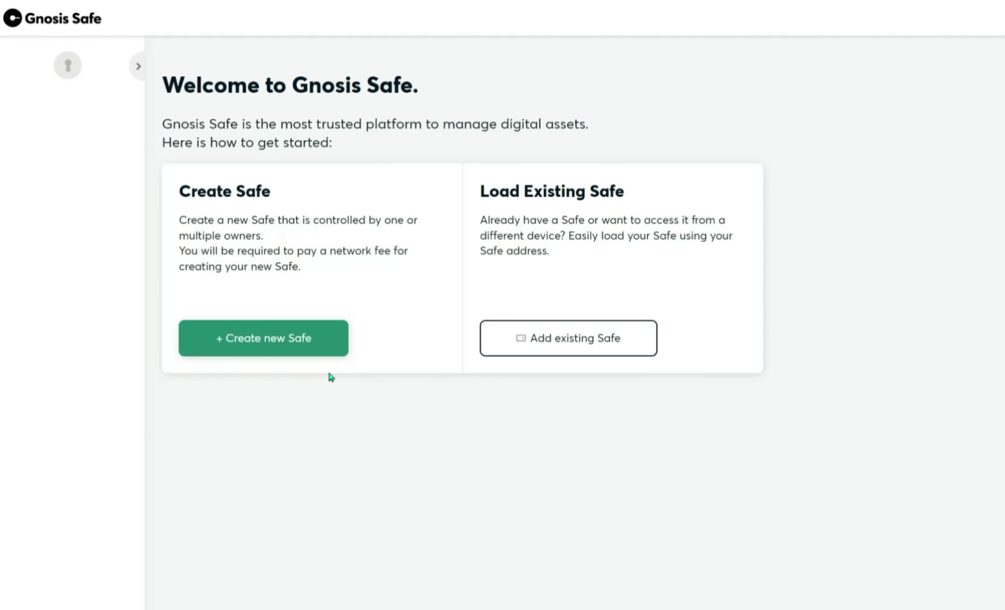
- Start creating a new Safe on Gnosis Chain, name it MT, and proceed to the owners and confirmations stage
click(305, 348)
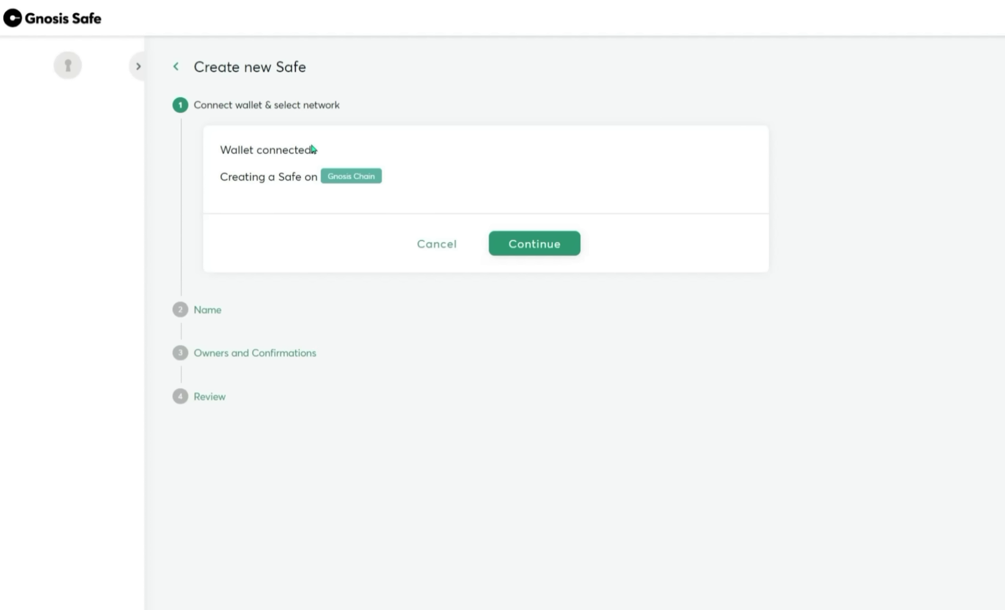
click(549, 246)
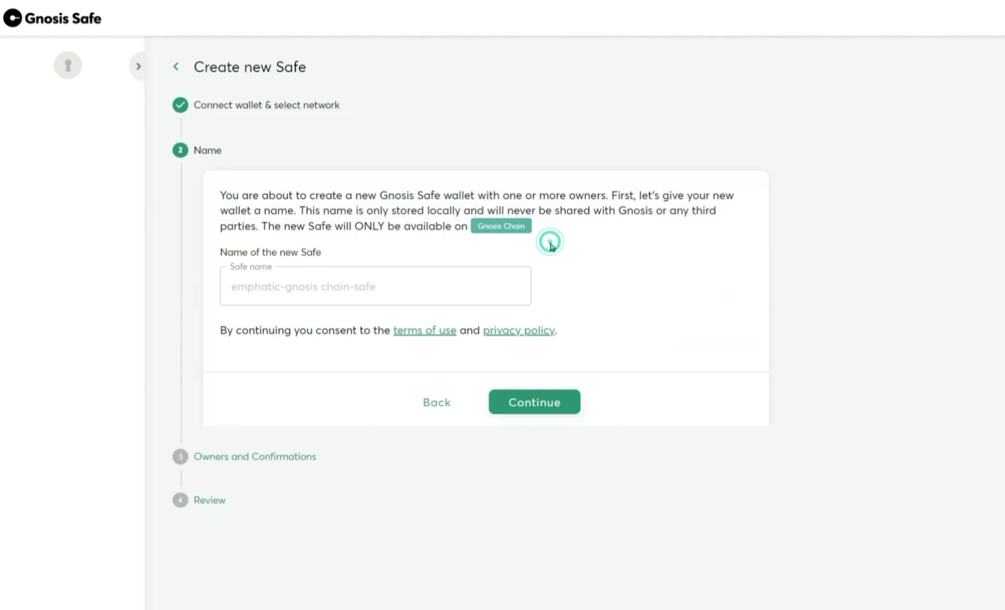
click(338, 286)
text(M)
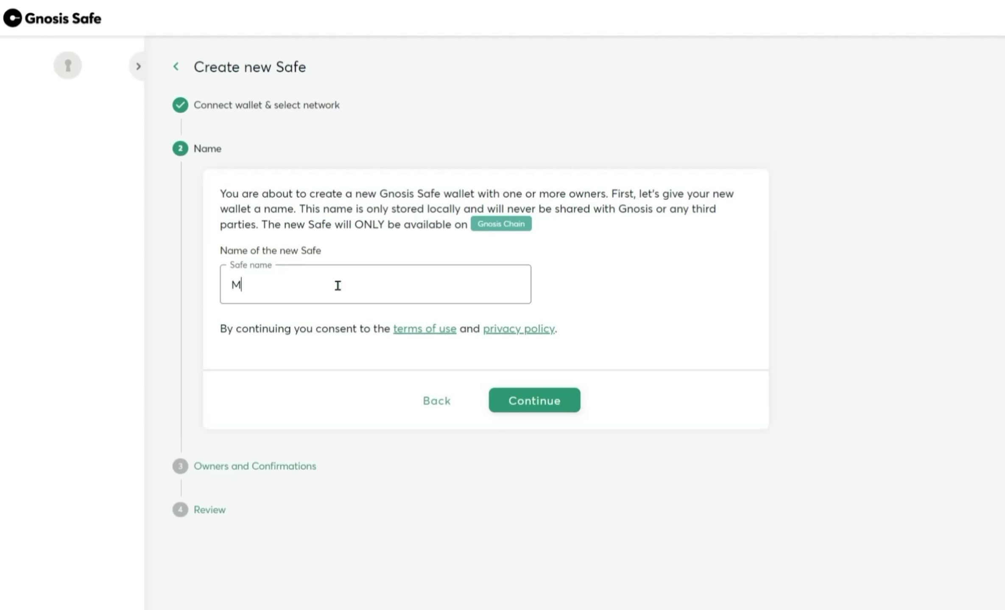
text(T)
click(540, 408)
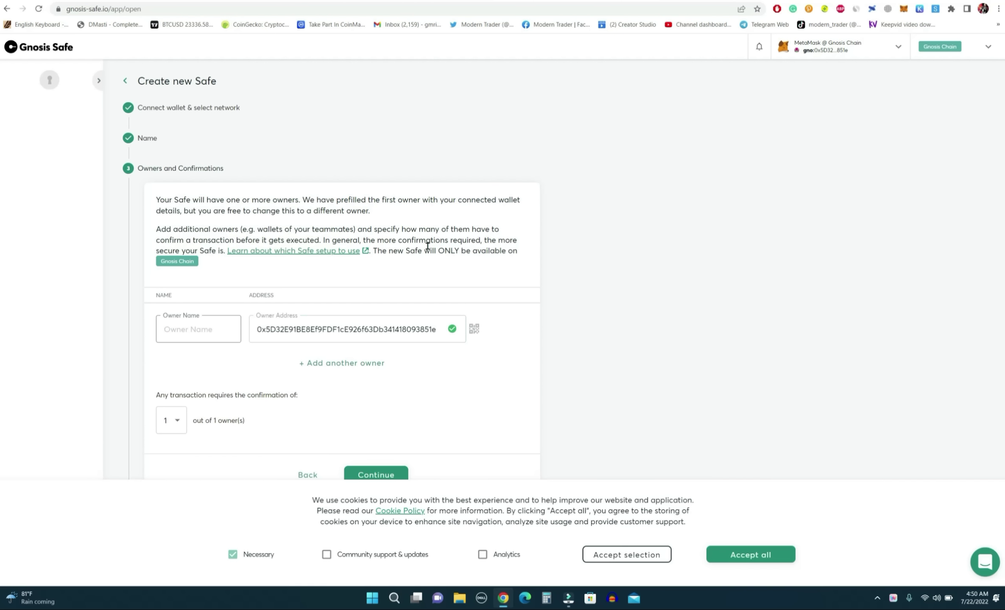
- Name the first owner MT1 and add an entry for a second owner
text(MT1)
click(335, 364)
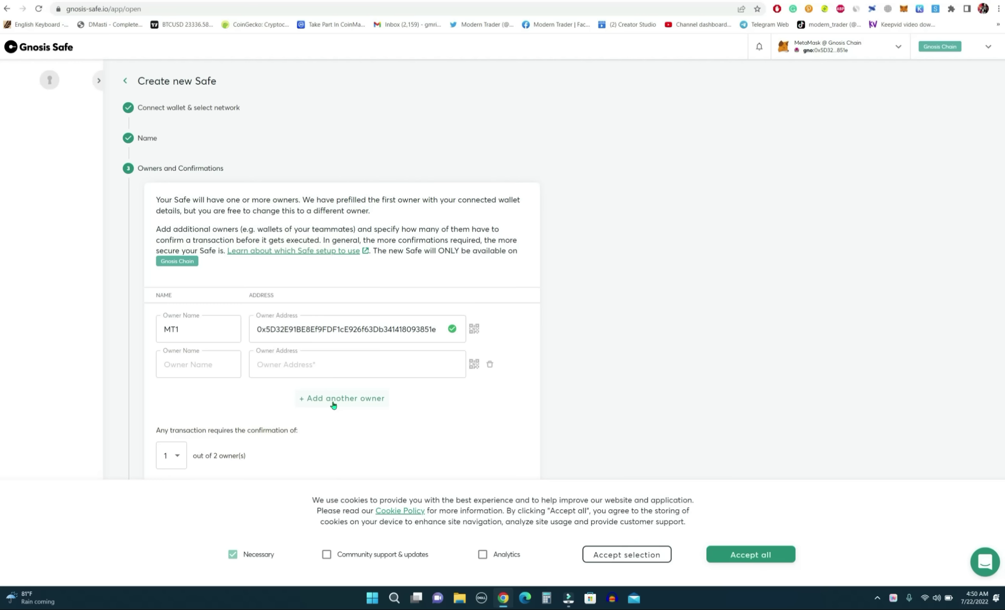
click(311, 362)
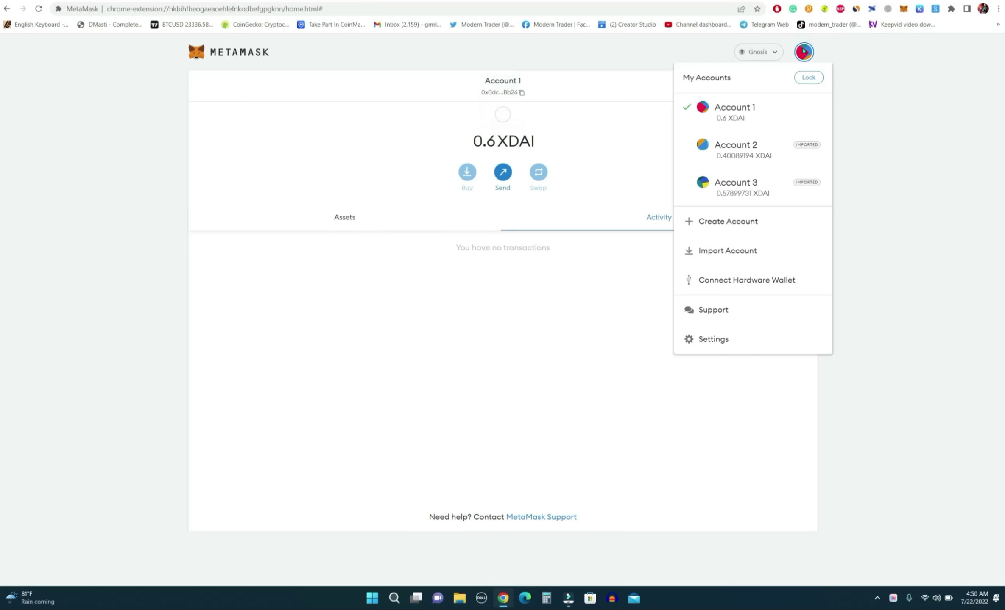
- In MetaMask, copy the wallet address of Account 1 and make Account 2 the active account
click(746, 104)
click(519, 88)
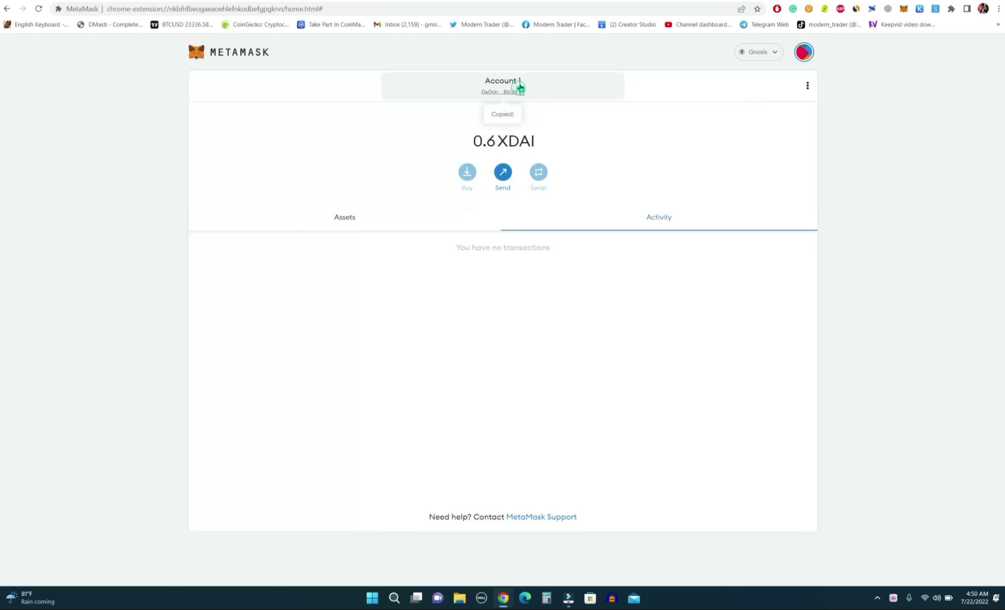
click(803, 51)
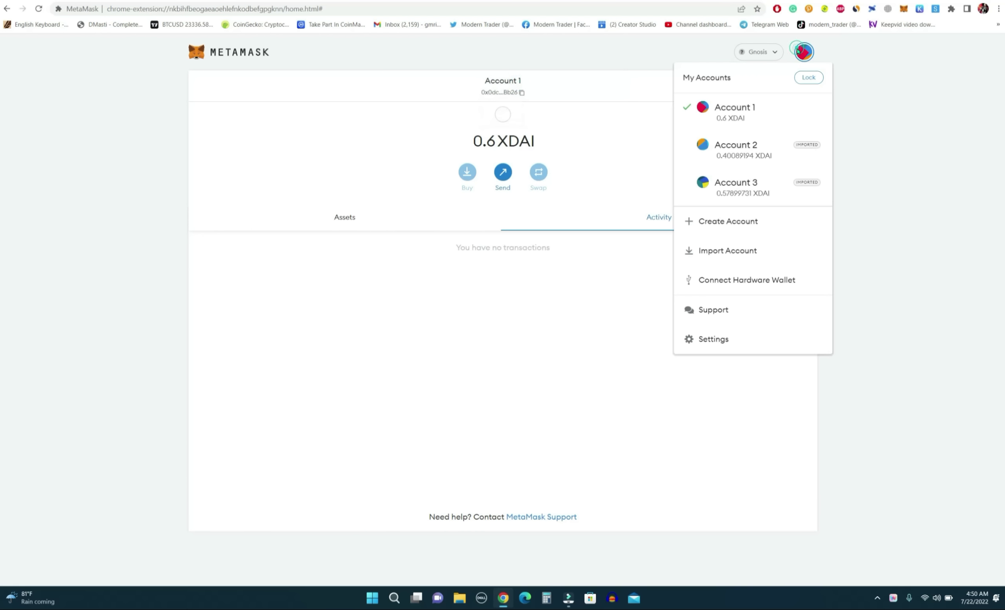
click(757, 157)
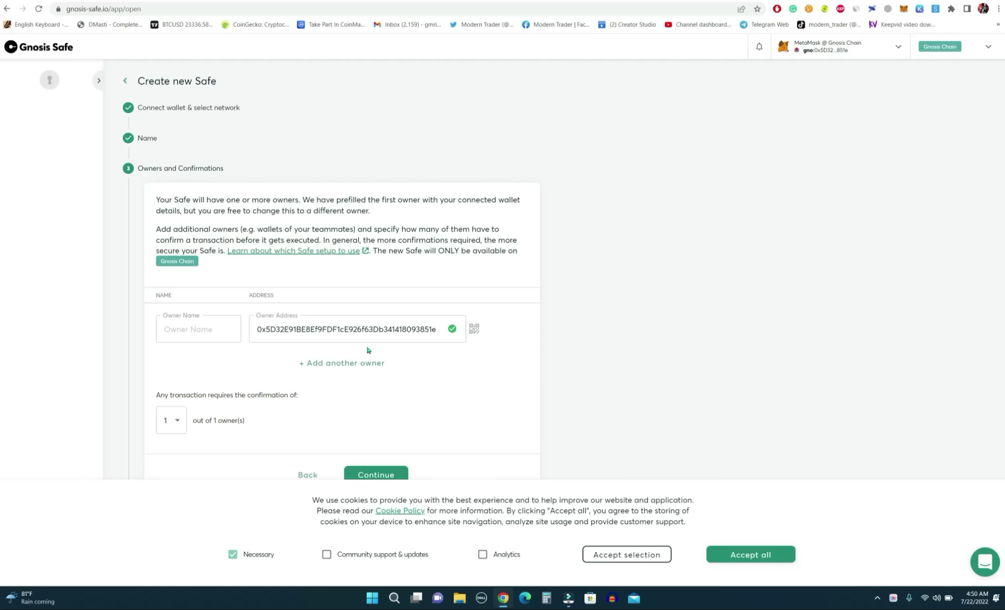
- Back in Gnosis Safe, add a second owner and paste the copied Account 1 address as its owner address
click(347, 367)
right_click(346, 368)
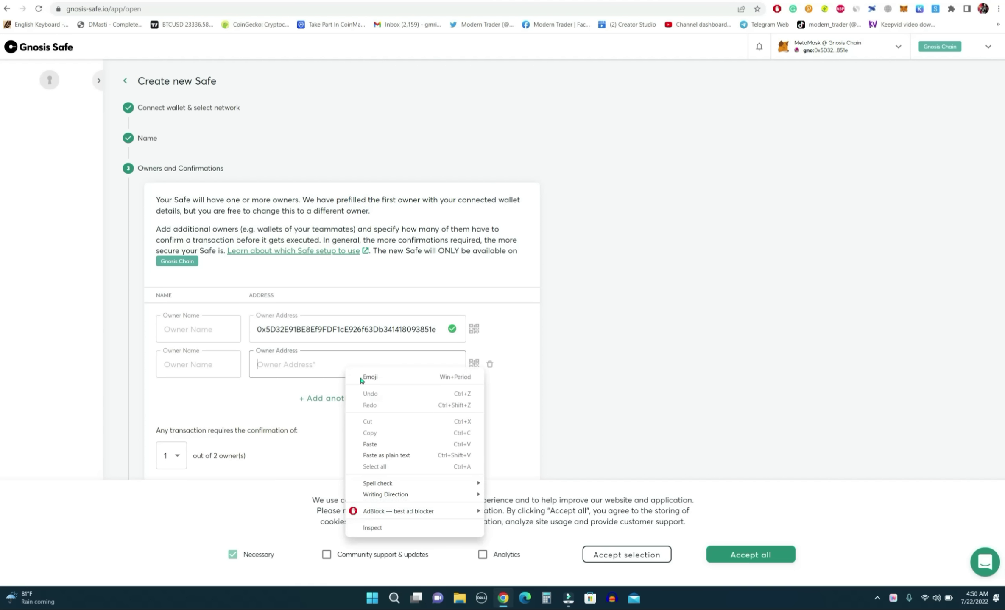
click(370, 444)
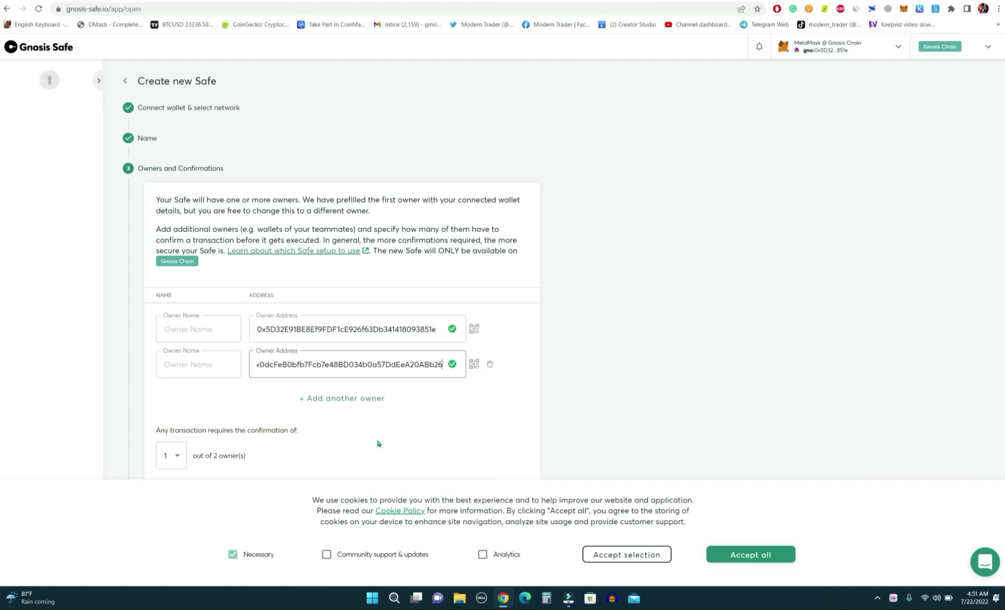
- Add a third owner to the Safe and paste the Account 3 wallet address as its owner address
click(377, 438)
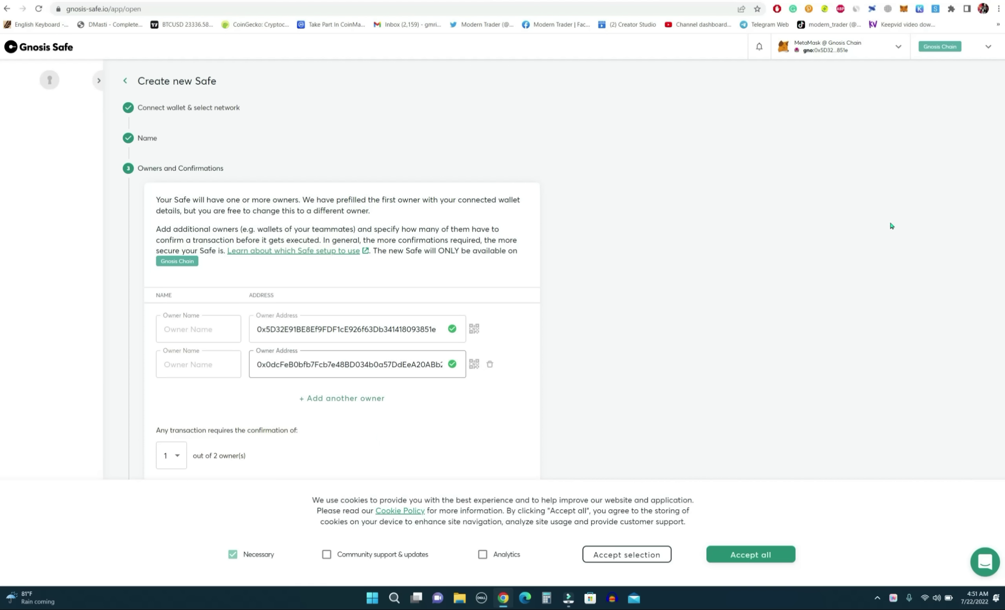
click(364, 408)
right_click(331, 407)
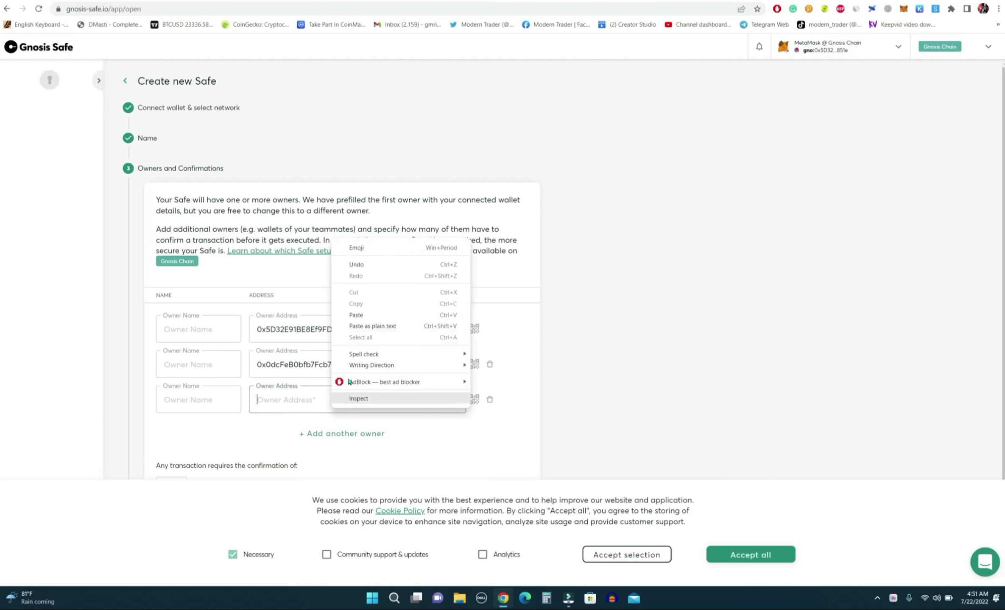
click(364, 312)
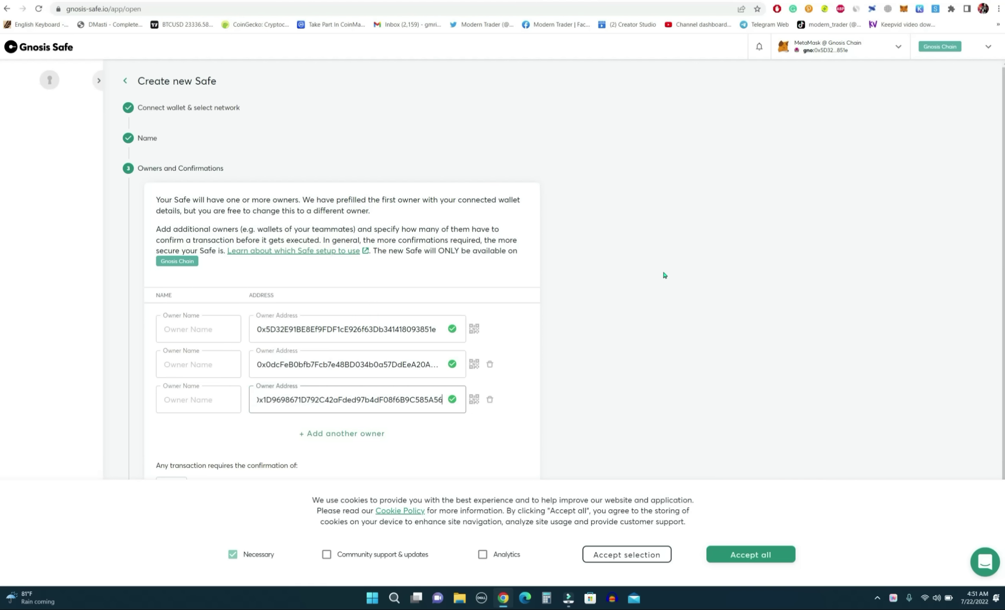
- Name the three Safe owners MT1, MT2 and MT3 in order
click(187, 340)
text(MT)
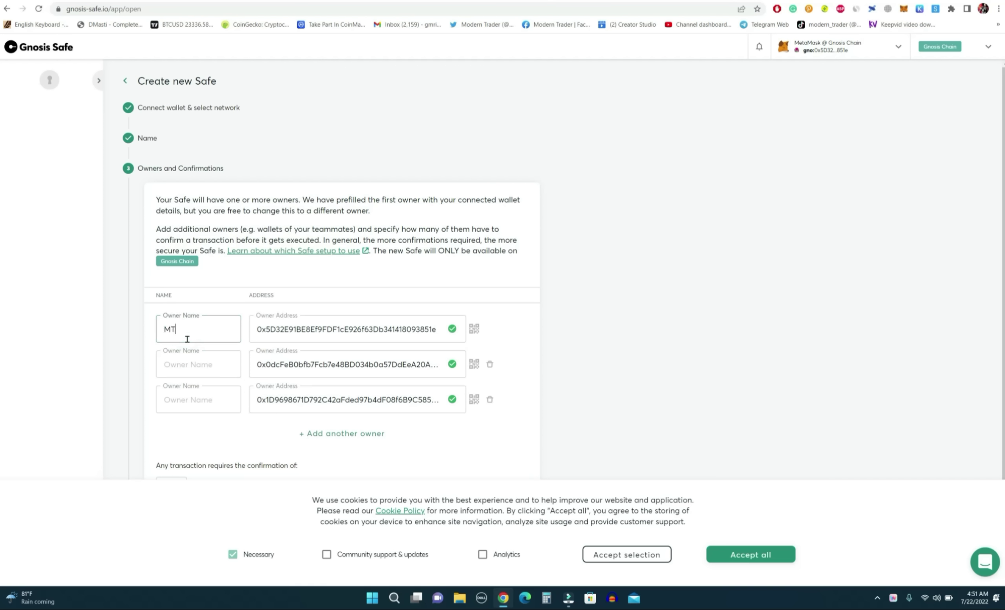
text(1)
click(198, 365)
text(MT2)
click(198, 399)
text(MT3)
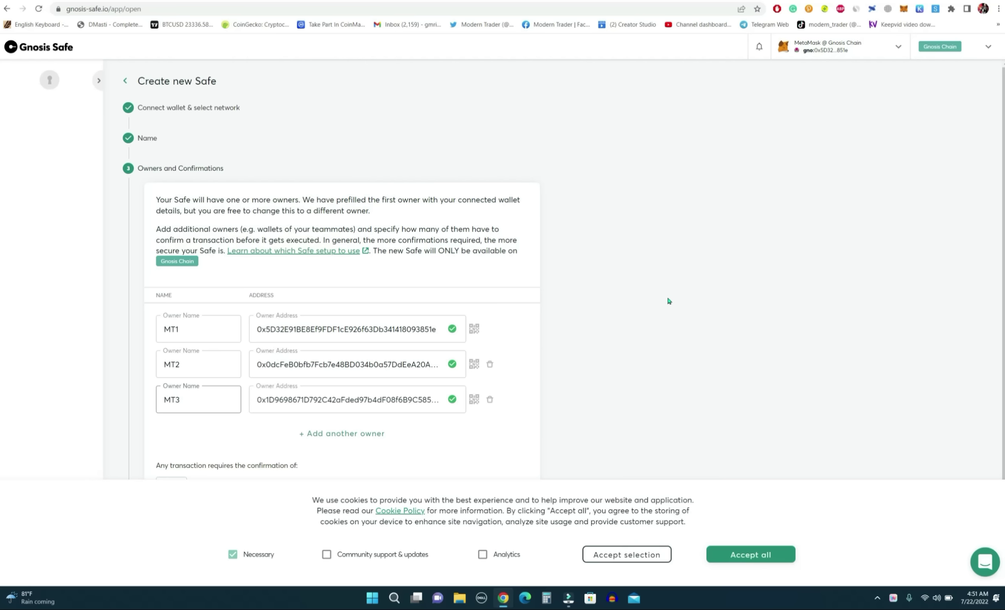
- Accept all cookies and require 2 out of 3 owners to confirm any transaction
scroll(668, 300, down, 1)
click(750, 555)
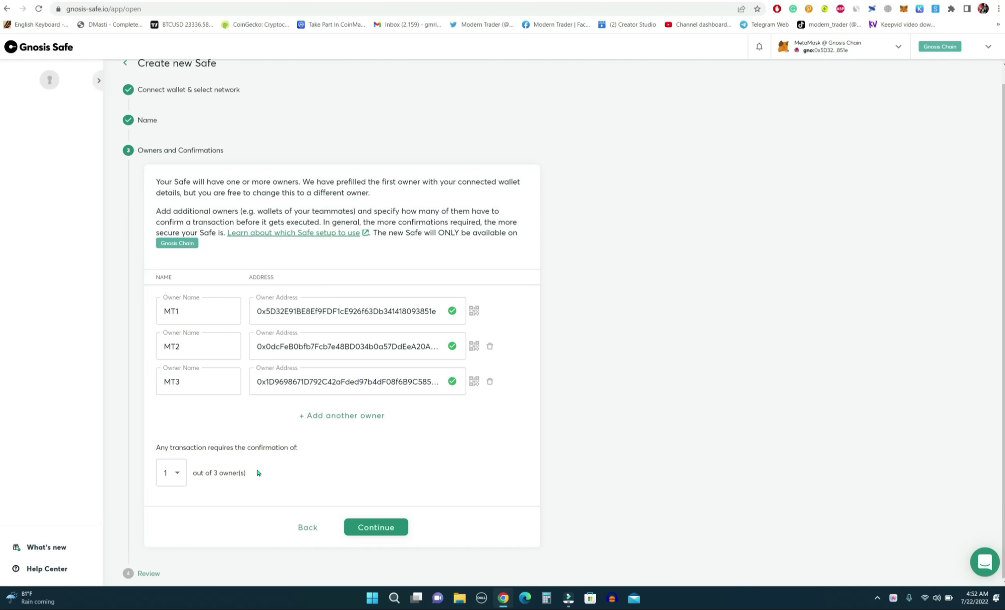
click(177, 475)
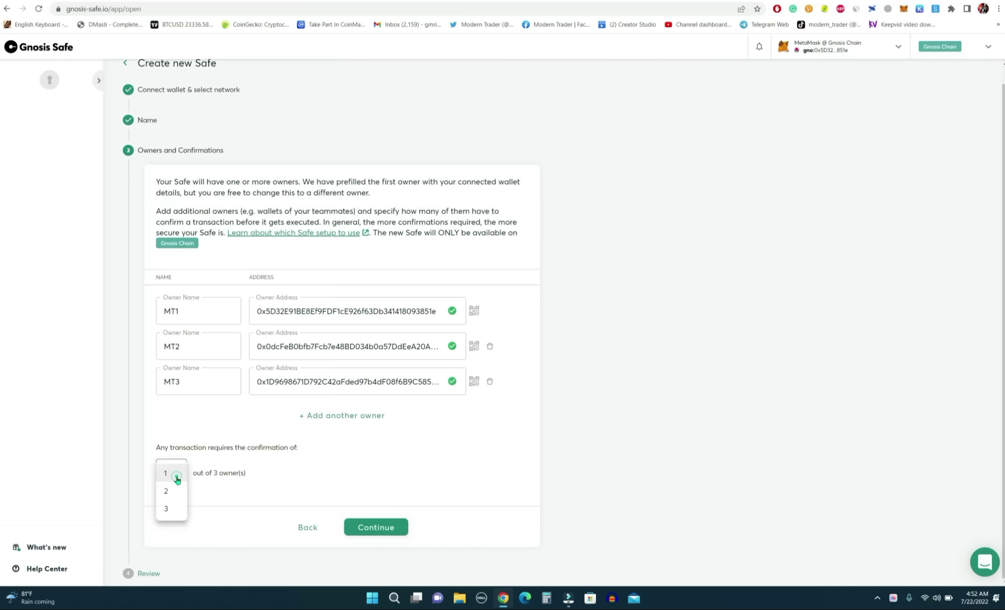
click(168, 493)
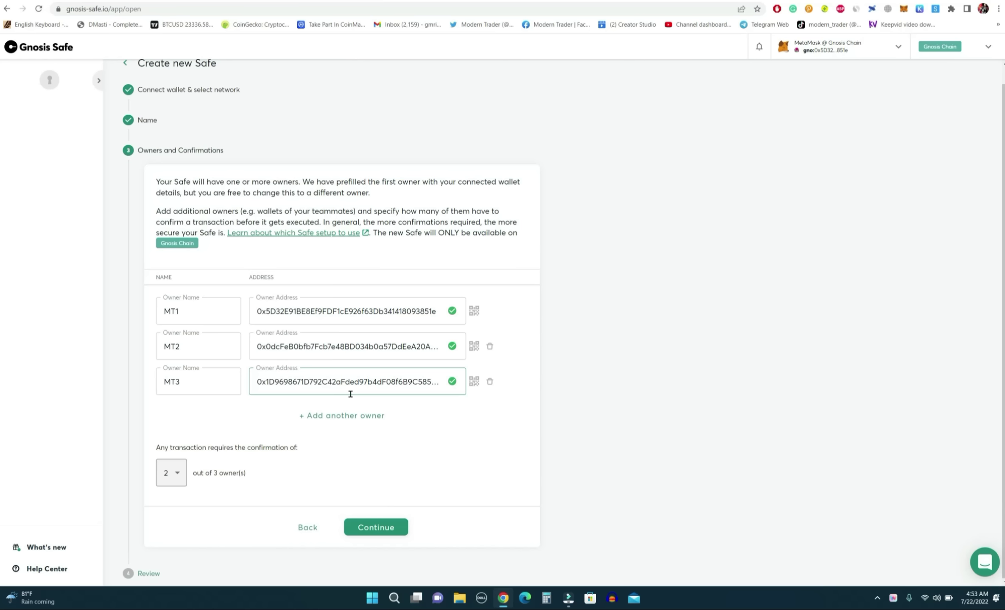
- Proceed to the review of the Safe's details and submit the Safe for creation
click(308, 426)
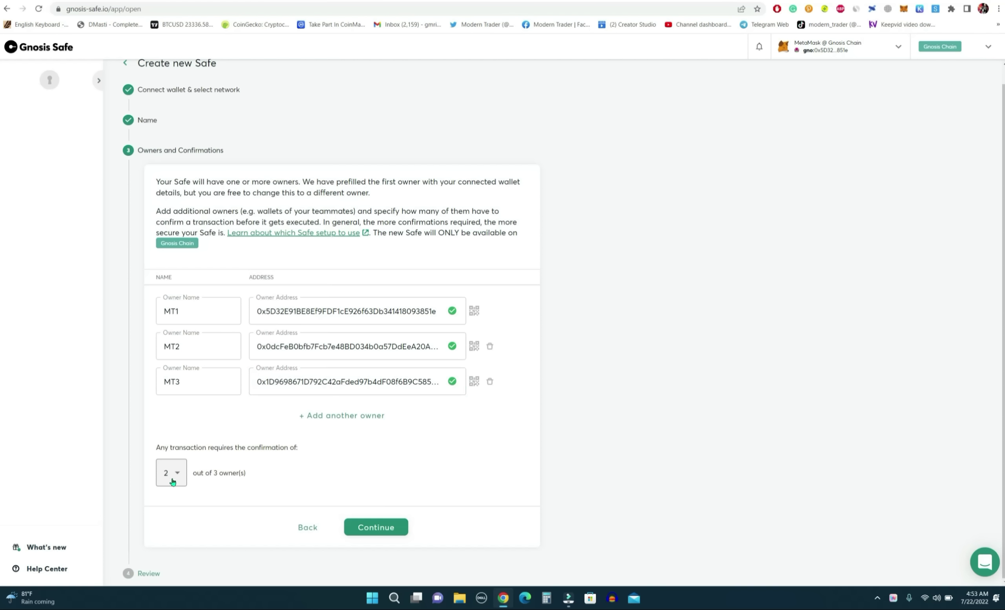
click(376, 527)
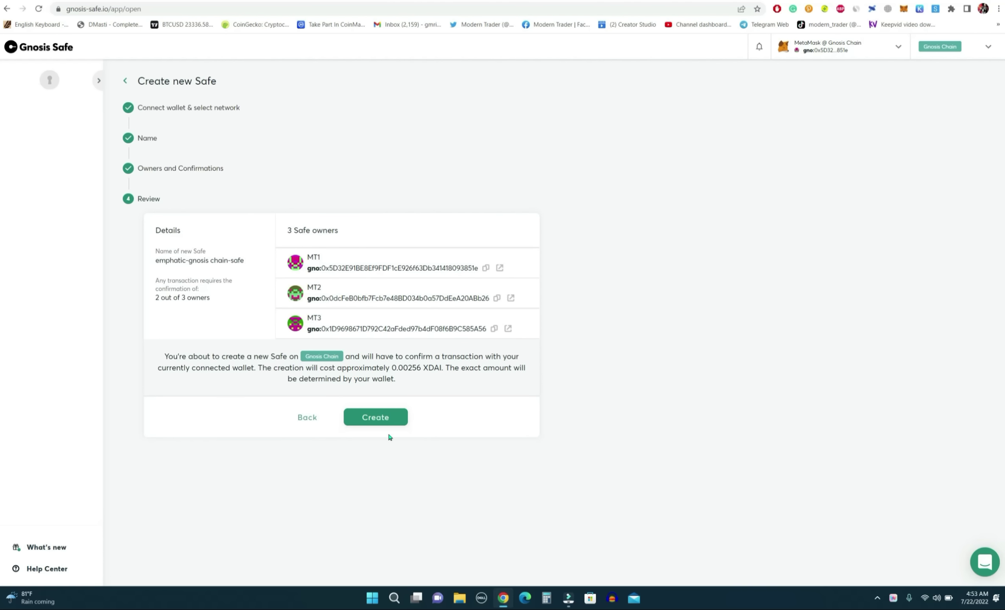
click(383, 418)
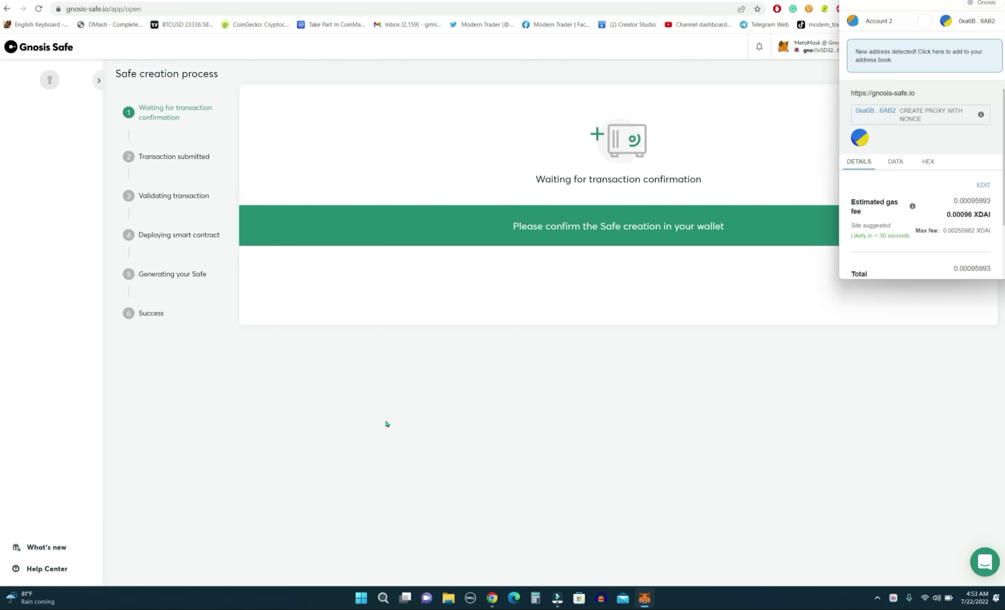
- Confirm the Safe creation transaction in the Account 2 wallet and continue to the new Safe's dashboard
scroll(966, 144, down, 2)
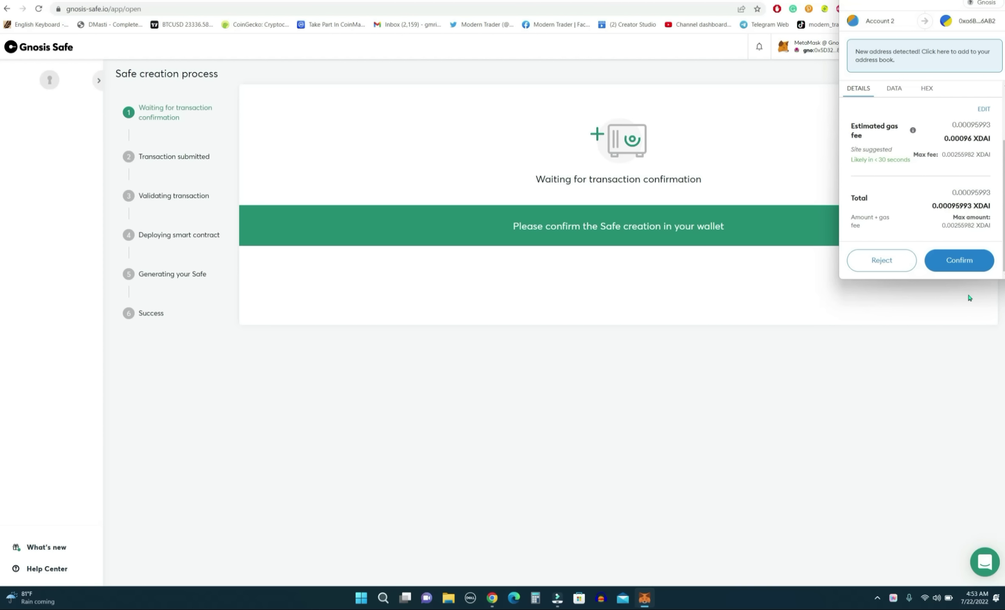
click(959, 261)
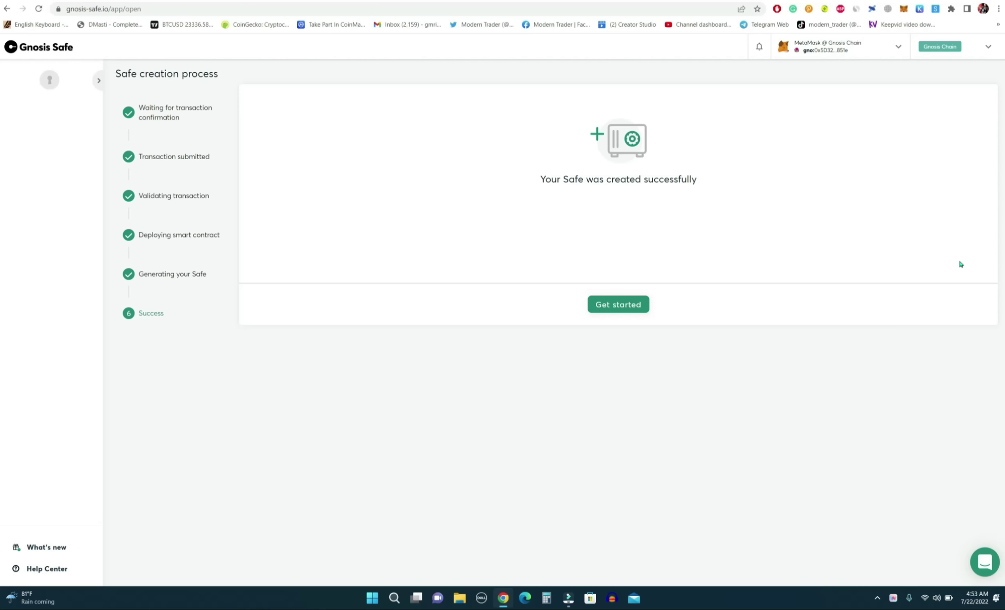
click(624, 312)
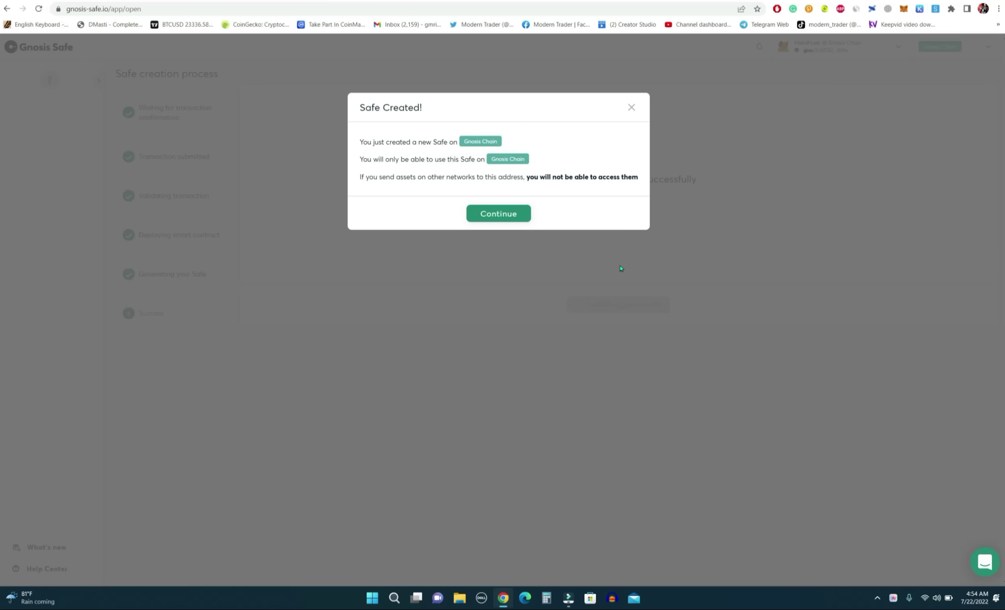
click(504, 214)
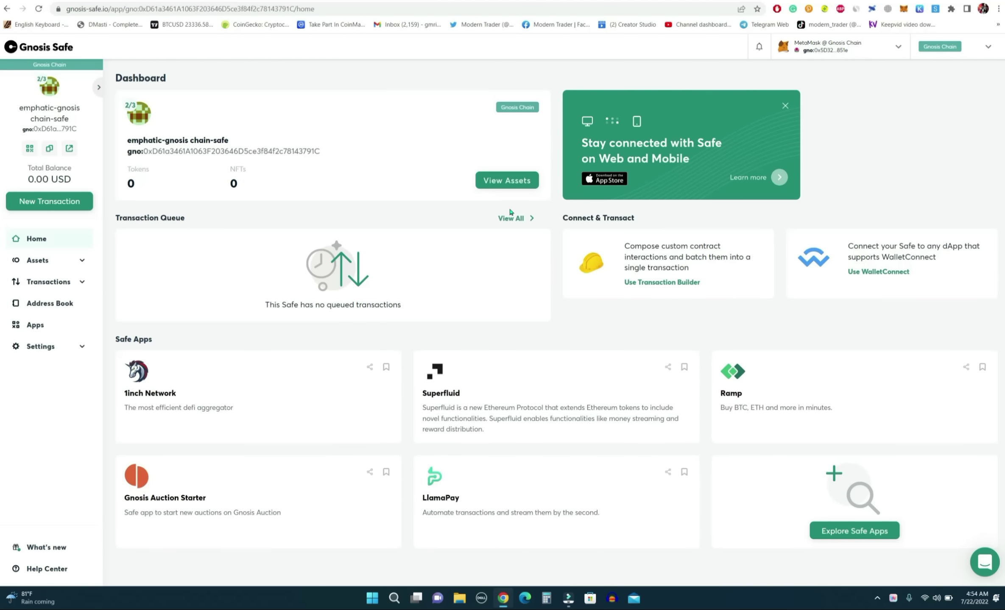
- Copy the new Safe's address from its dashboard and switch to MetaMask
double_click(210, 151)
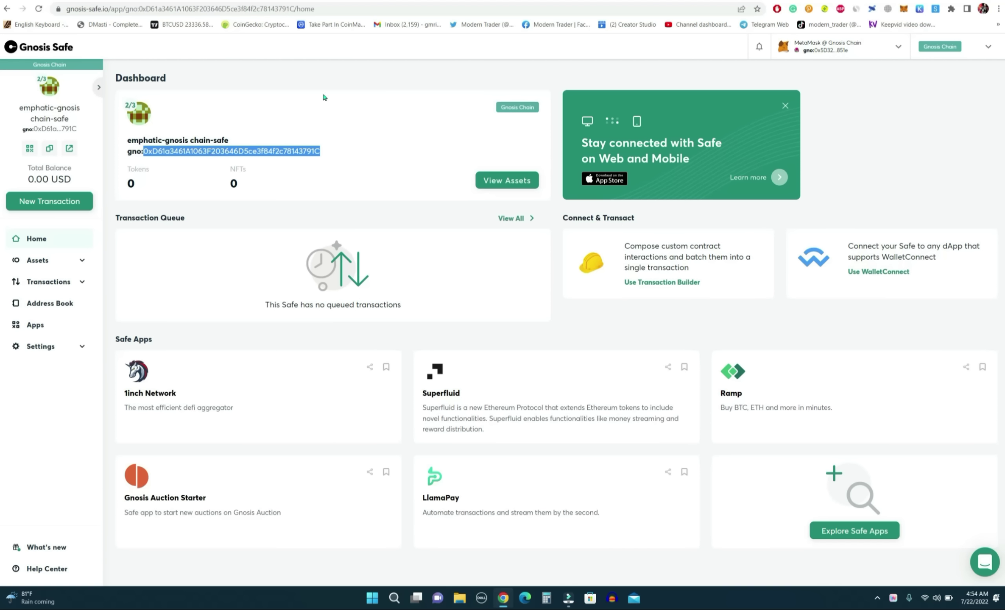
key(ctrl+Tab)
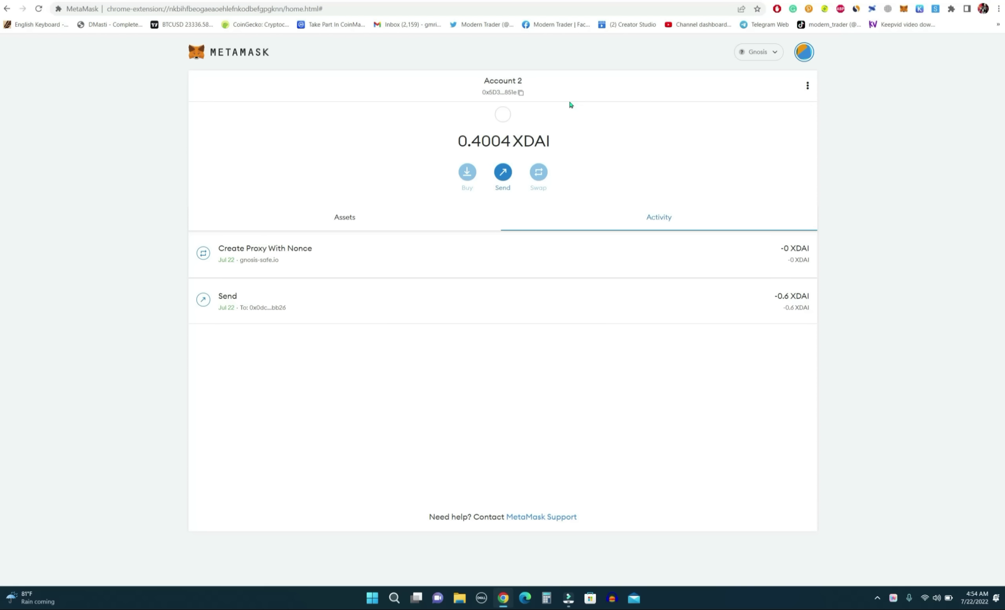
key(ctrl+shift+Tab)
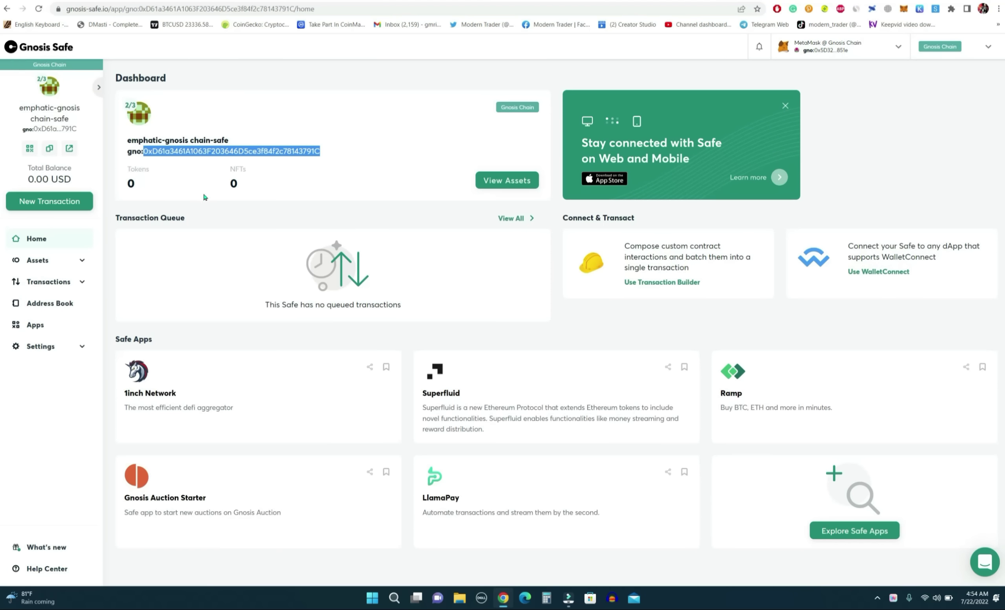
right_click(314, 146)
click(331, 155)
click(576, 2)
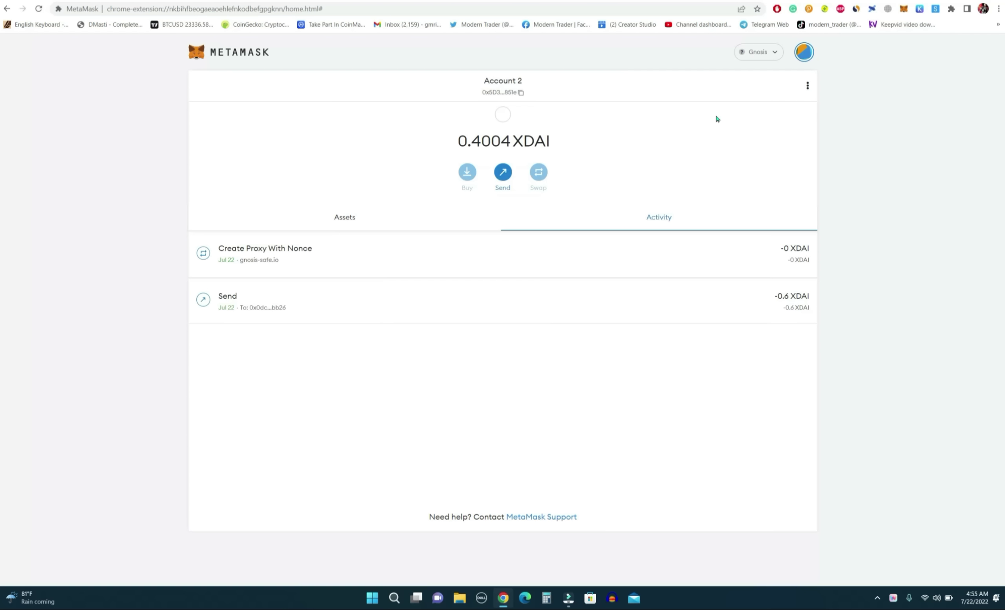
key(ctrl+shift+Tab)
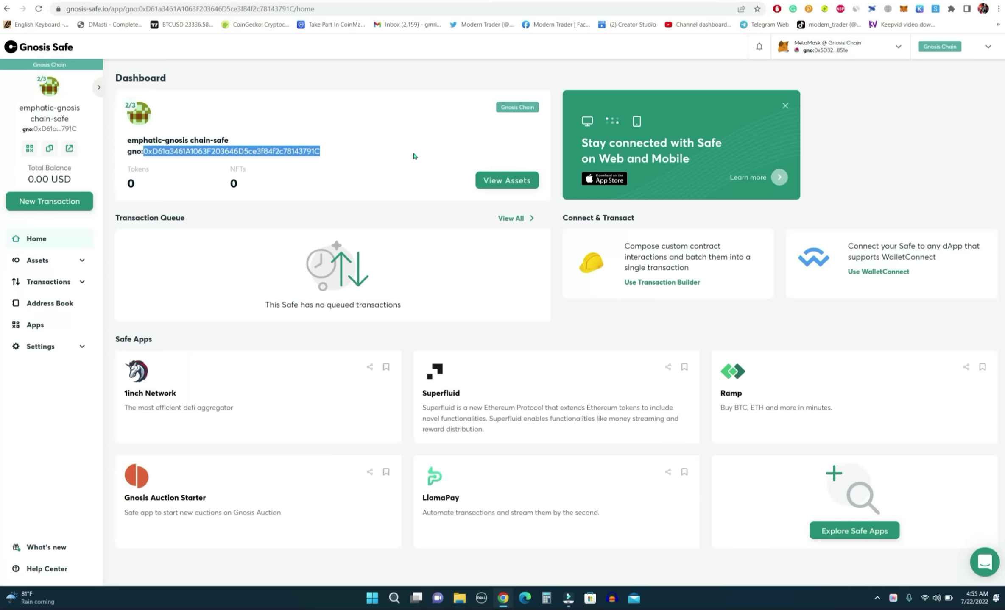
click(576, 2)
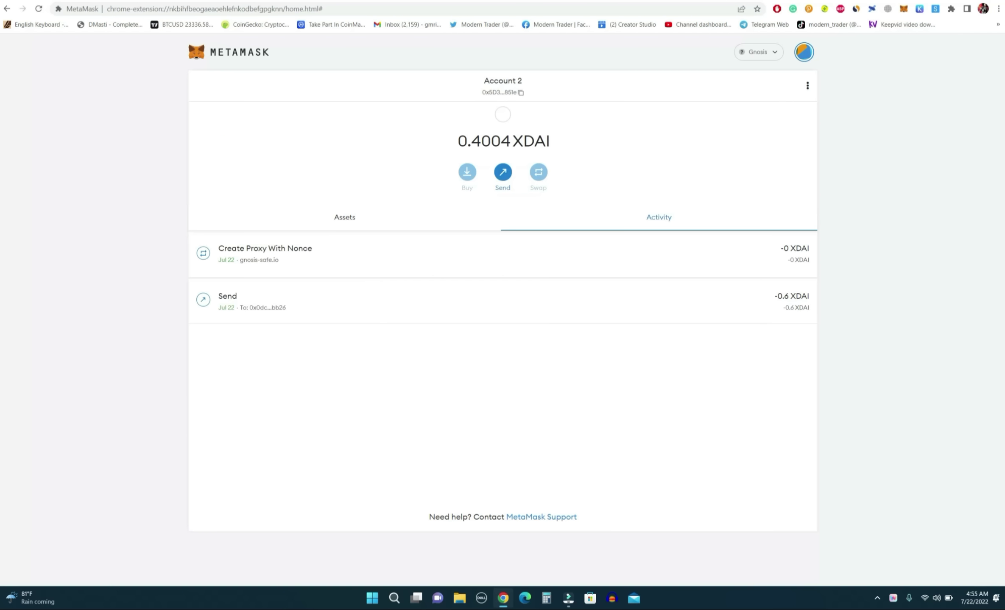
- Send 0.1 xDAI from Account 2 to the copied Safe address and confirm the transfer
click(503, 172)
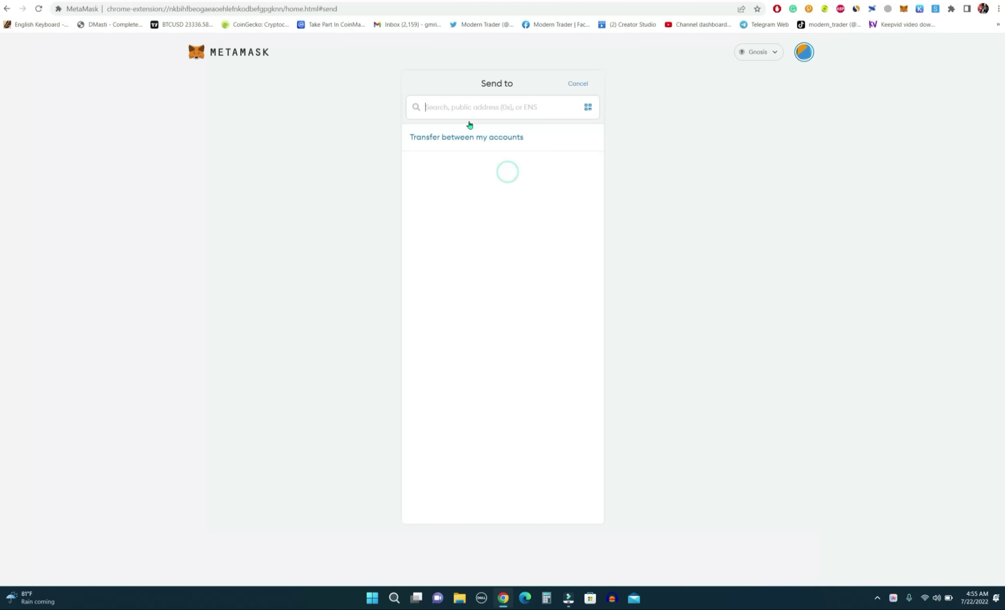
right_click(452, 110)
click(477, 184)
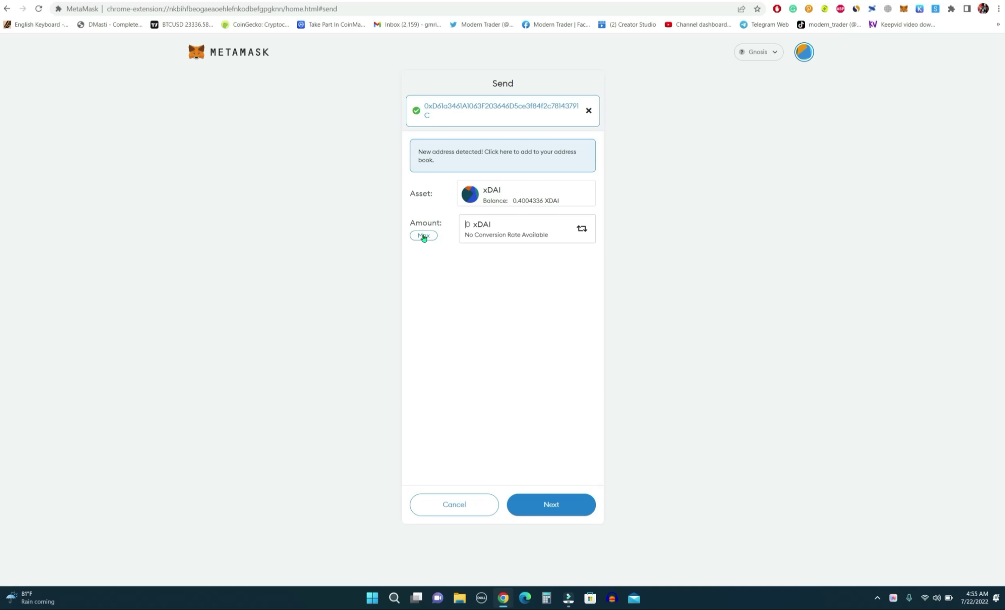
key(ctrl+Tab)
text(0.1)
click(558, 507)
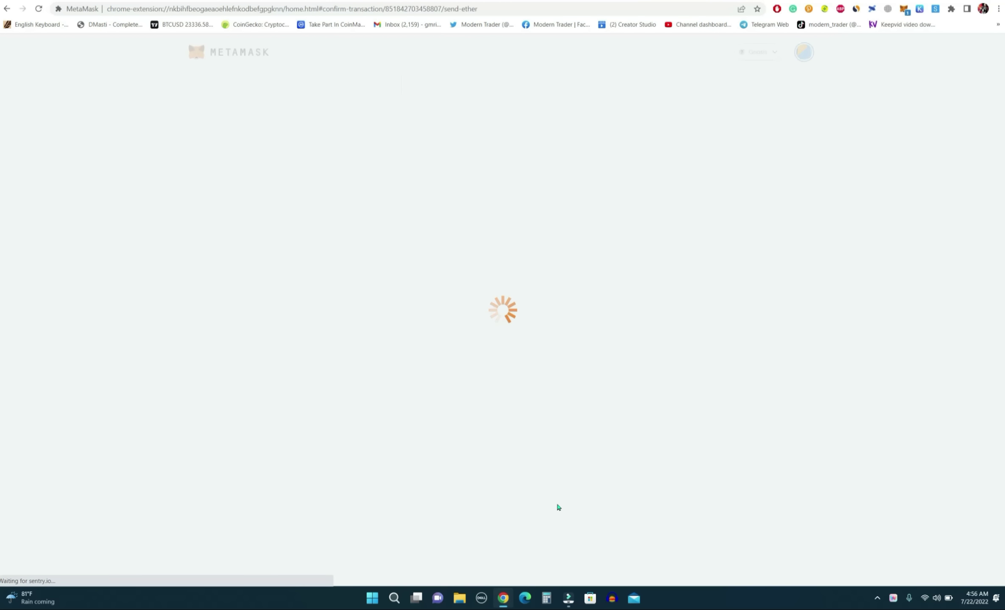
click(557, 505)
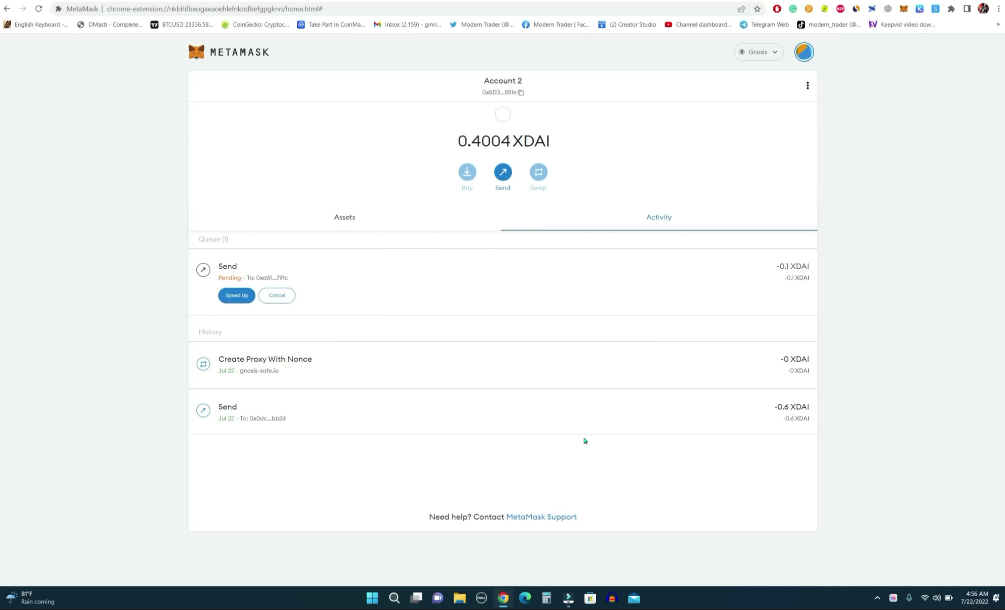
- Switch to Gnosis Safe, set up a transfer of the maximum 0.1 XDAI from the Safe to owner MT2, and proceed to its review
key(ctrl+Tab)
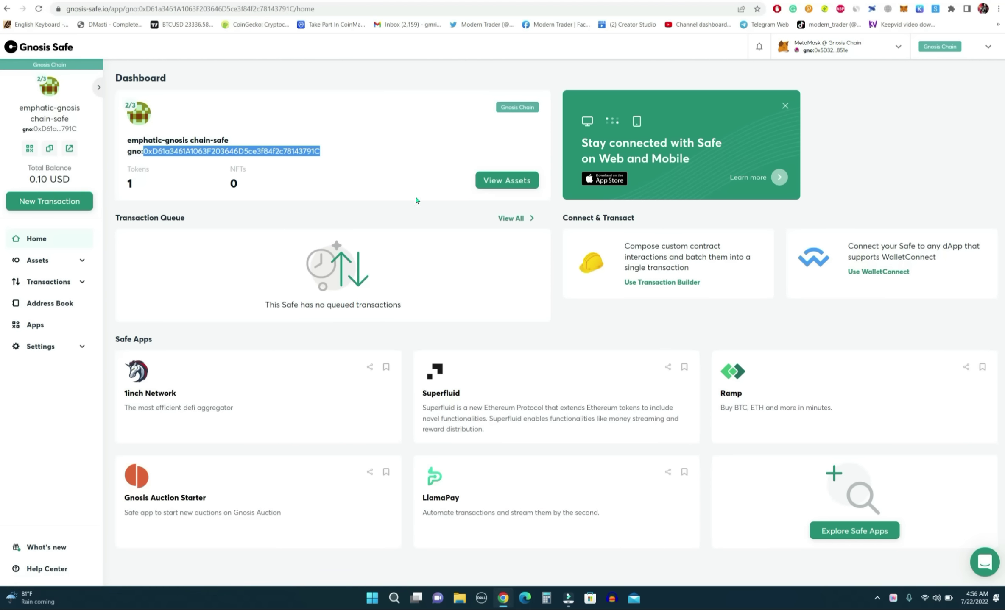
click(484, 181)
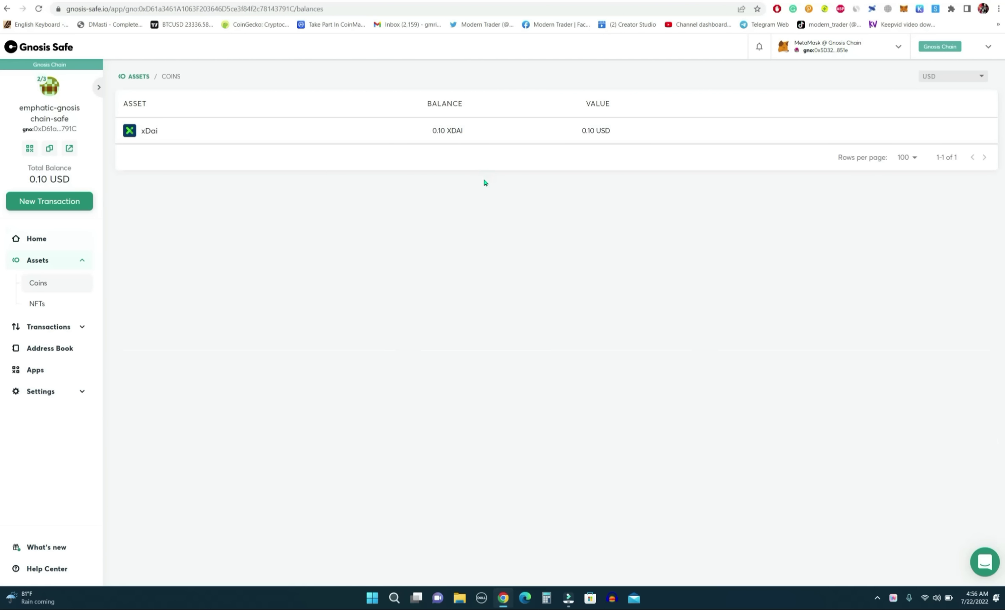
mouse_move(557, 130)
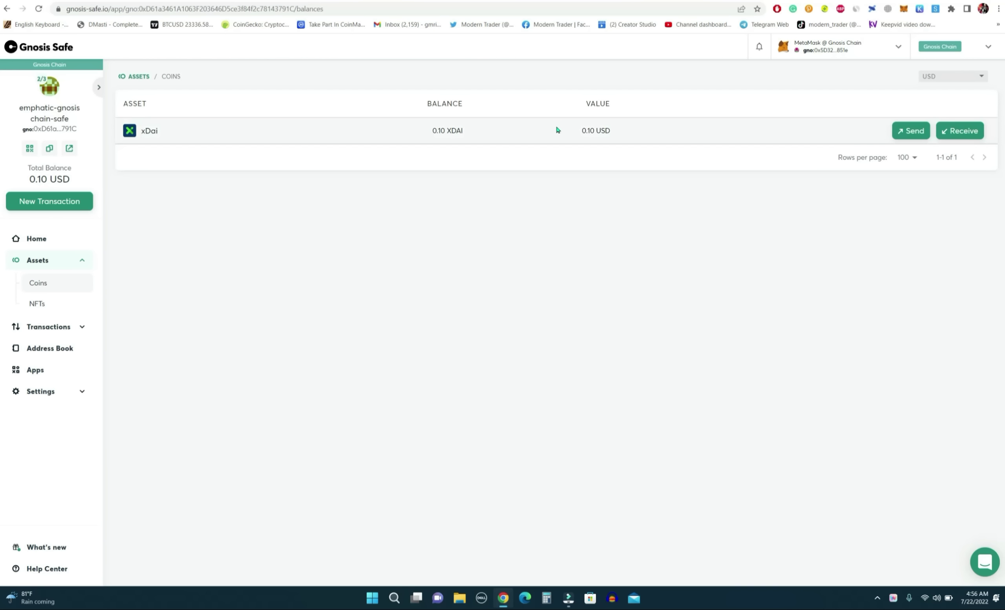
click(916, 132)
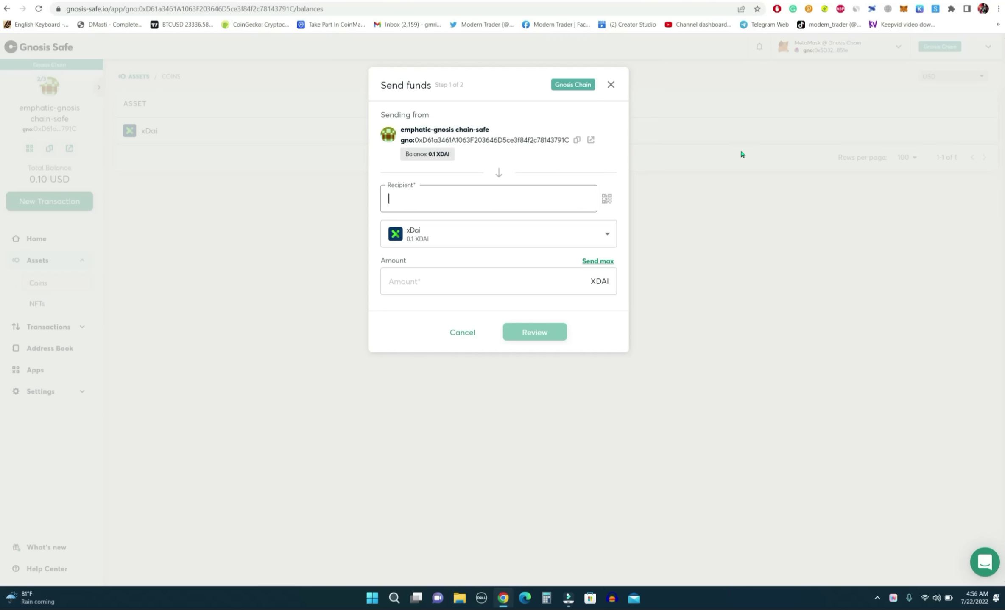
click(427, 197)
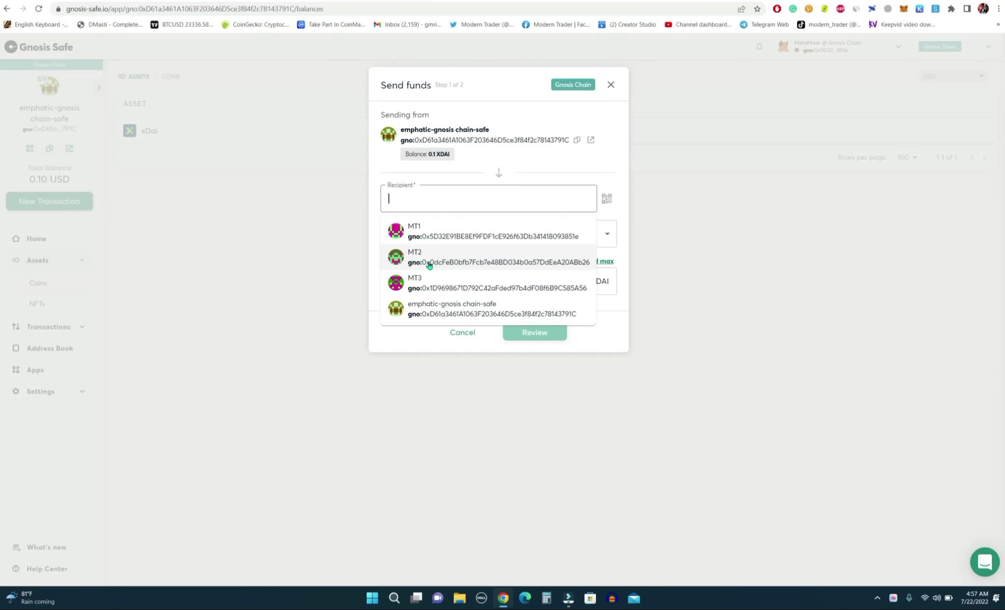
click(470, 263)
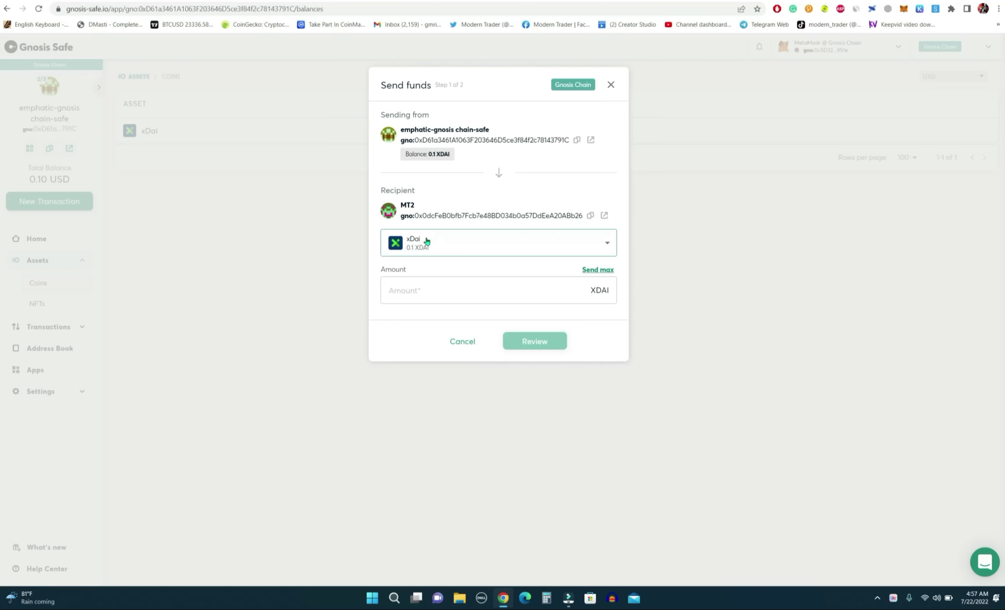
click(587, 272)
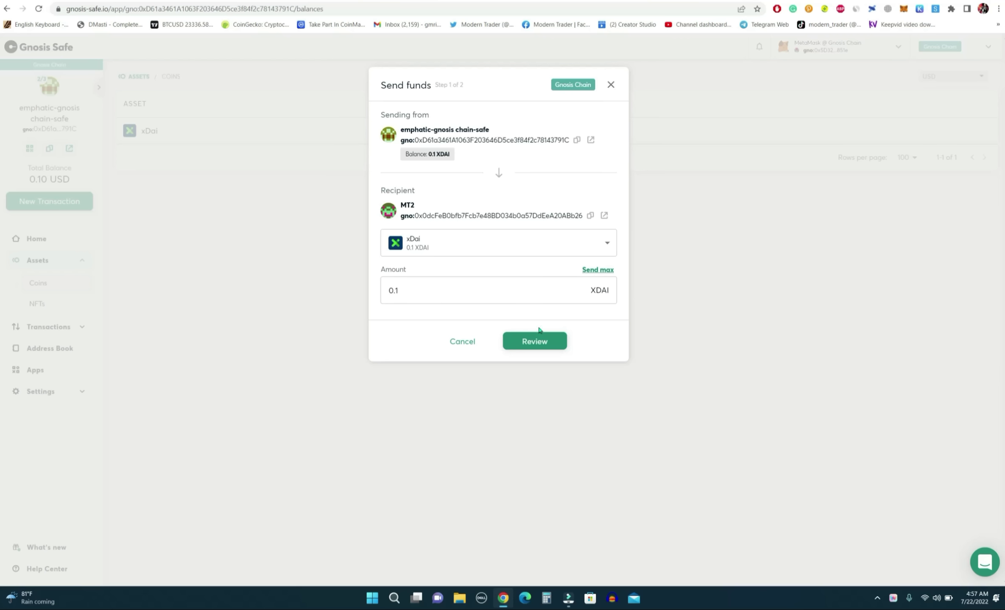
click(534, 341)
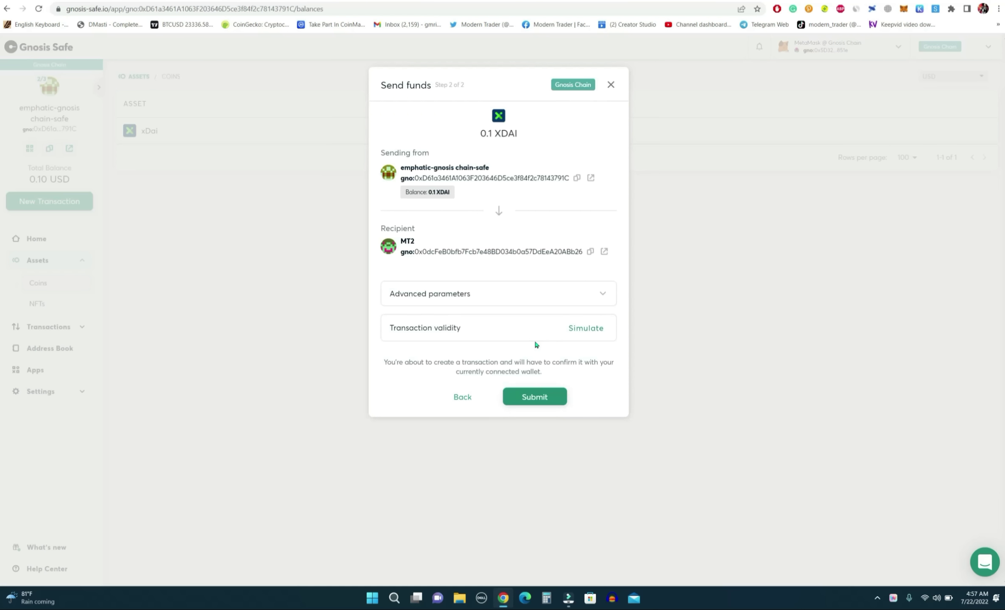
- Submit the Safe's transfer to MT2 and sign the signature request with Account 2
click(537, 400)
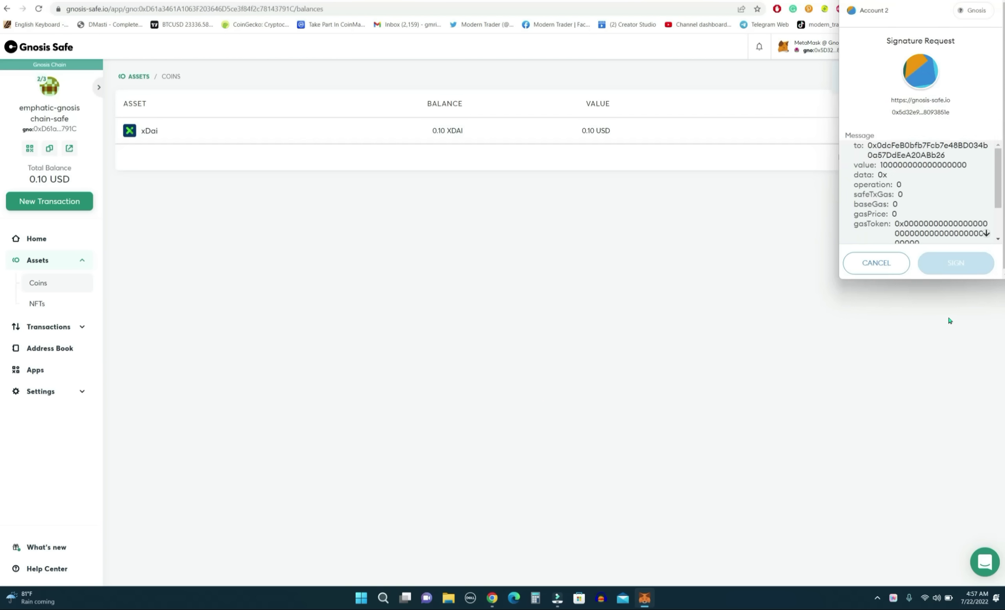
scroll(945, 171, down, 3)
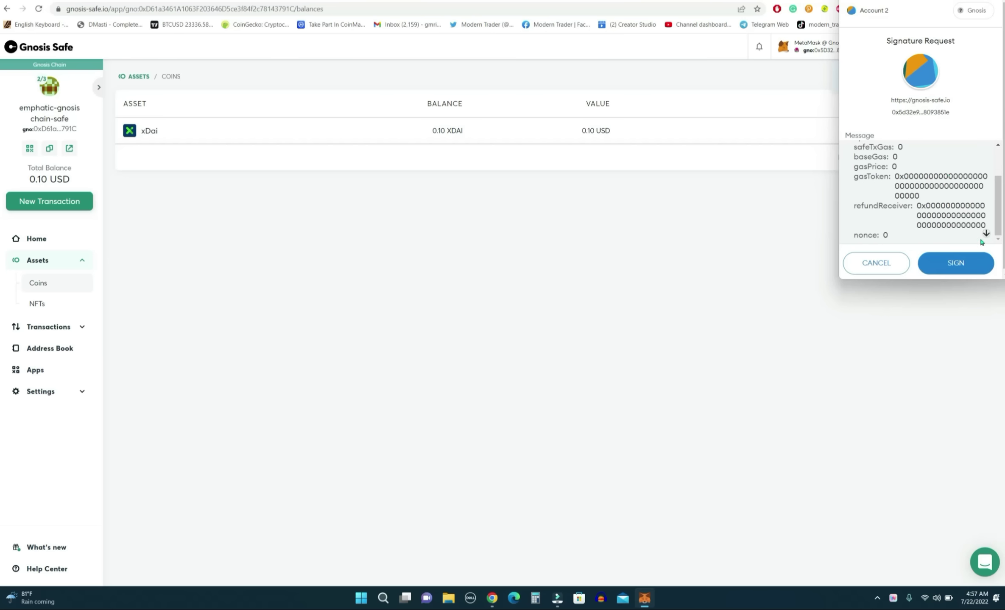
click(955, 263)
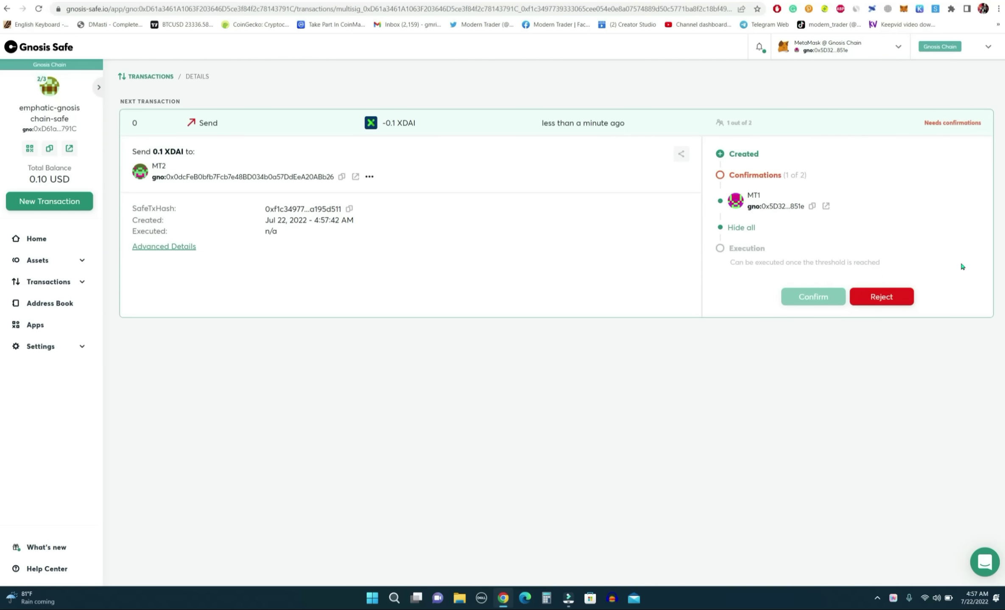
- Change the active MetaMask wallet to Account 1 and return to the Safe's pending transaction
key(ctrl+Tab)
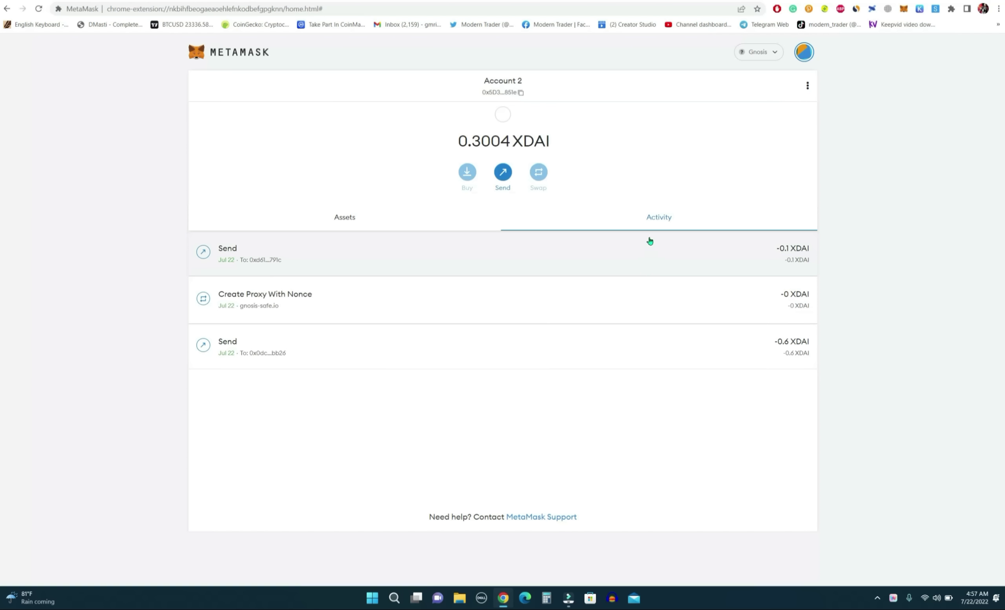
click(801, 54)
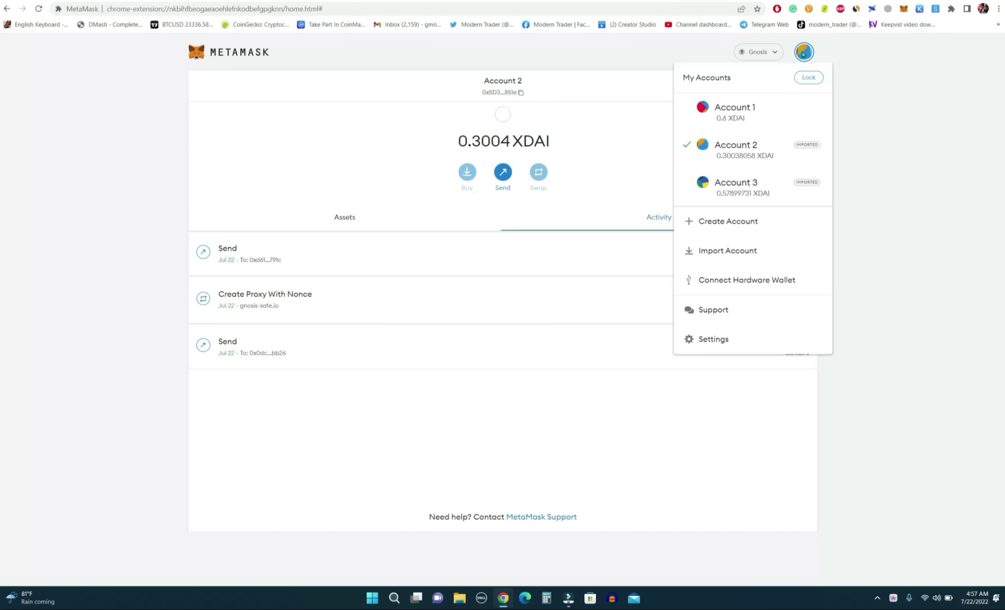
click(724, 105)
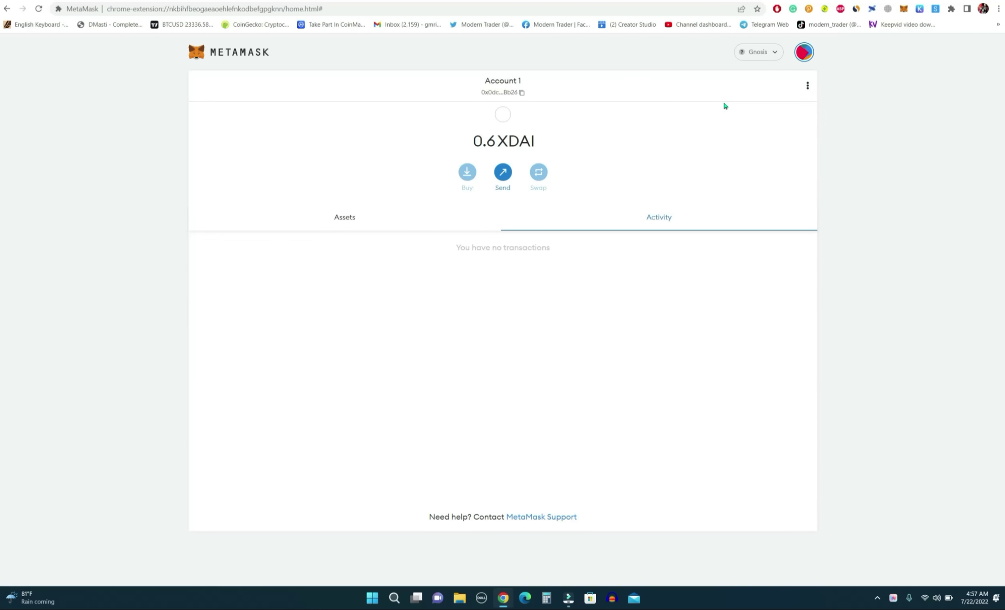
key(ctrl+shift+Tab)
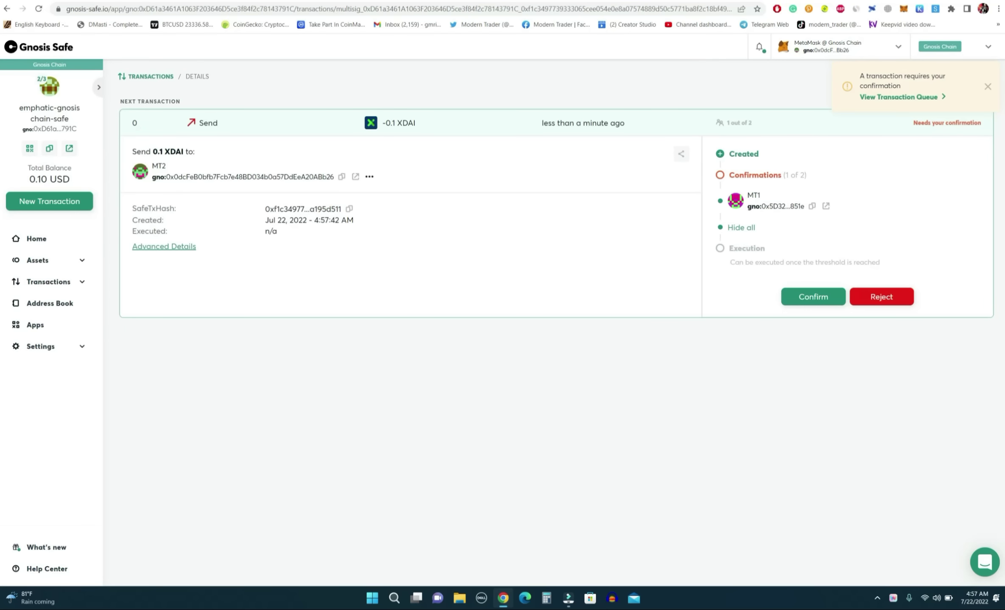
- Approve and execute the pending 0.1 XDAI transfer as the second owner, confirming it in the Account 1 wallet
click(805, 298)
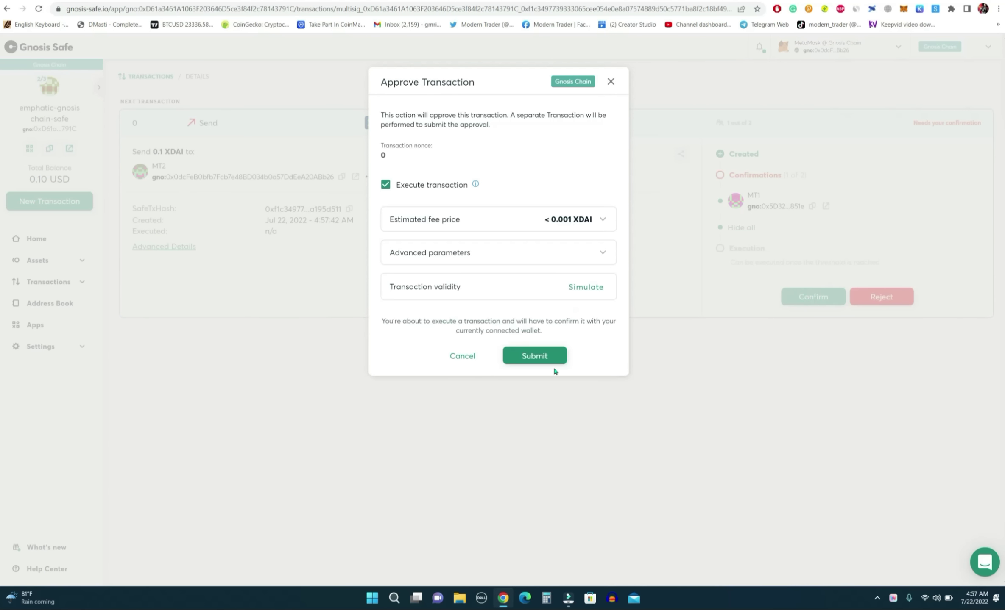
click(547, 361)
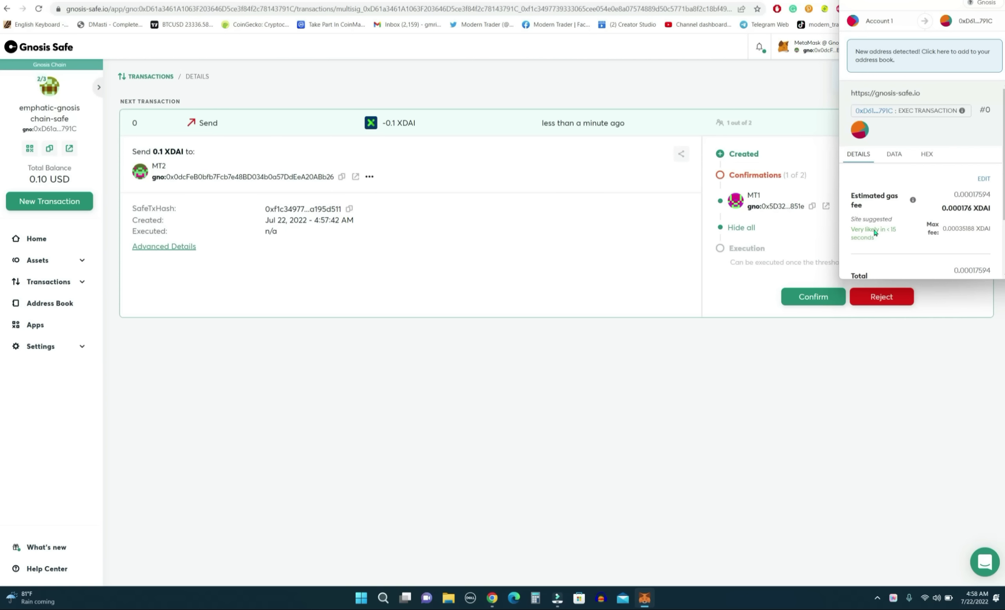
scroll(925, 207, down, 3)
click(955, 257)
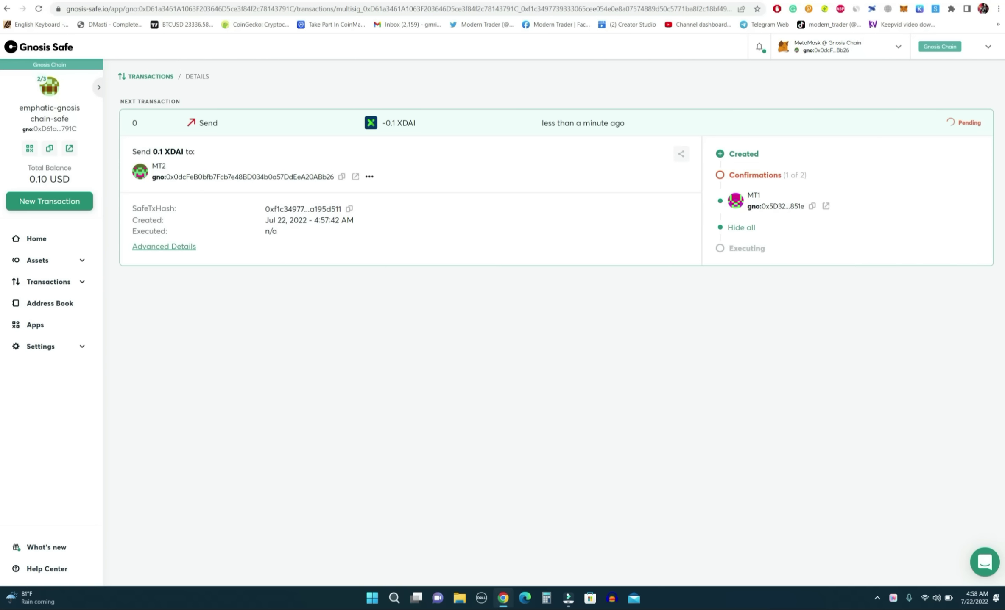
- Check the account balances in MetaMask and return to the Safe's home dashboard
key(ctrl+Tab)
click(804, 52)
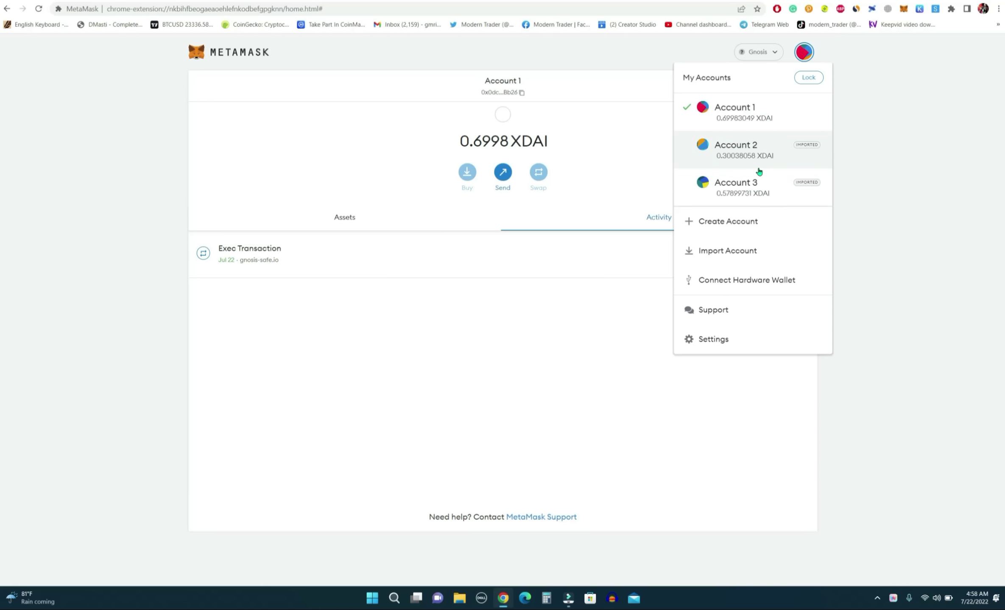
click(529, 7)
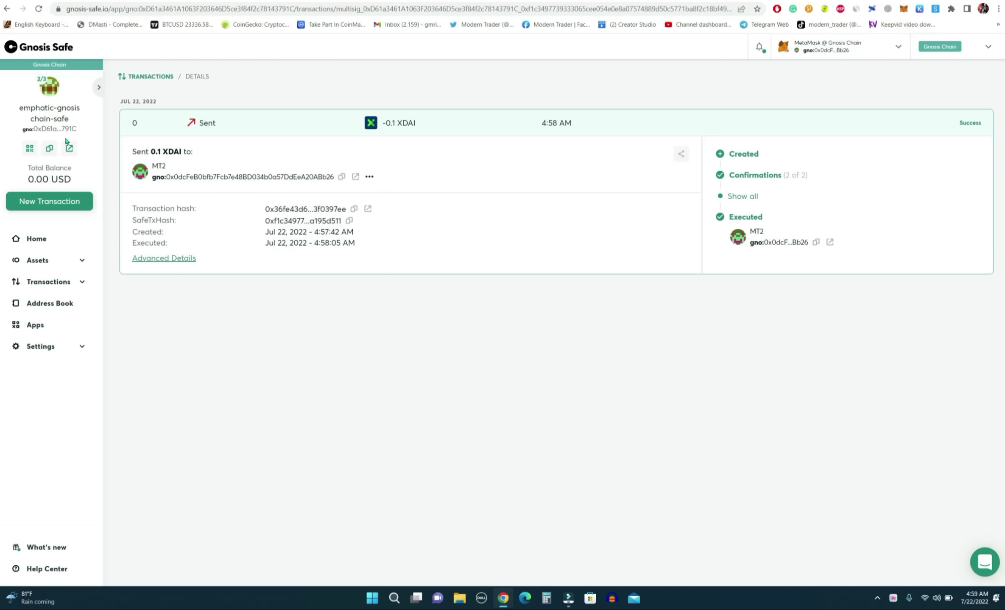
click(52, 150)
click(46, 239)
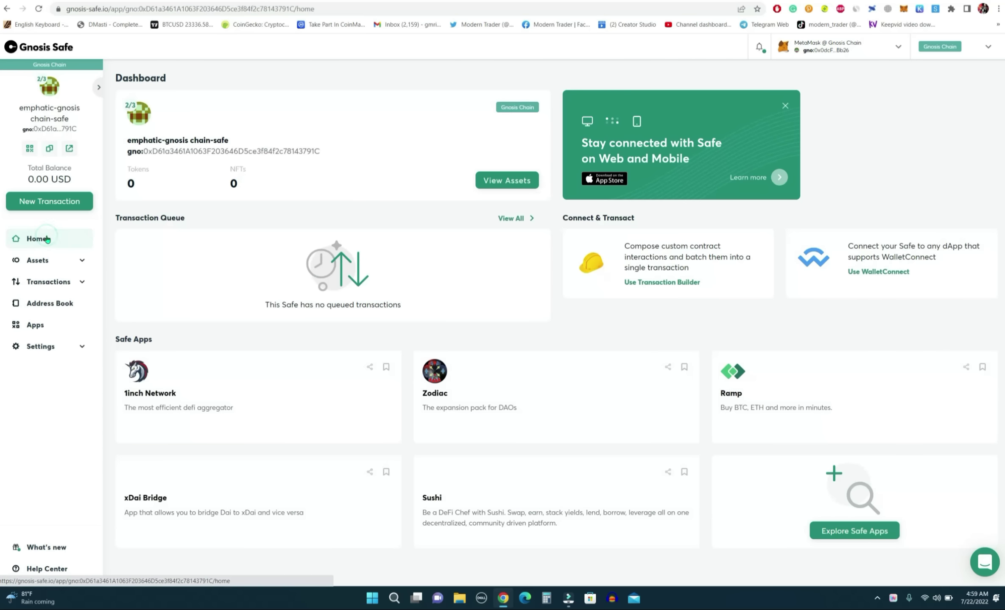
- Copy the Safe's address and enter it as the recipient of a new transfer from Account 1 in MetaMask
double_click(245, 148)
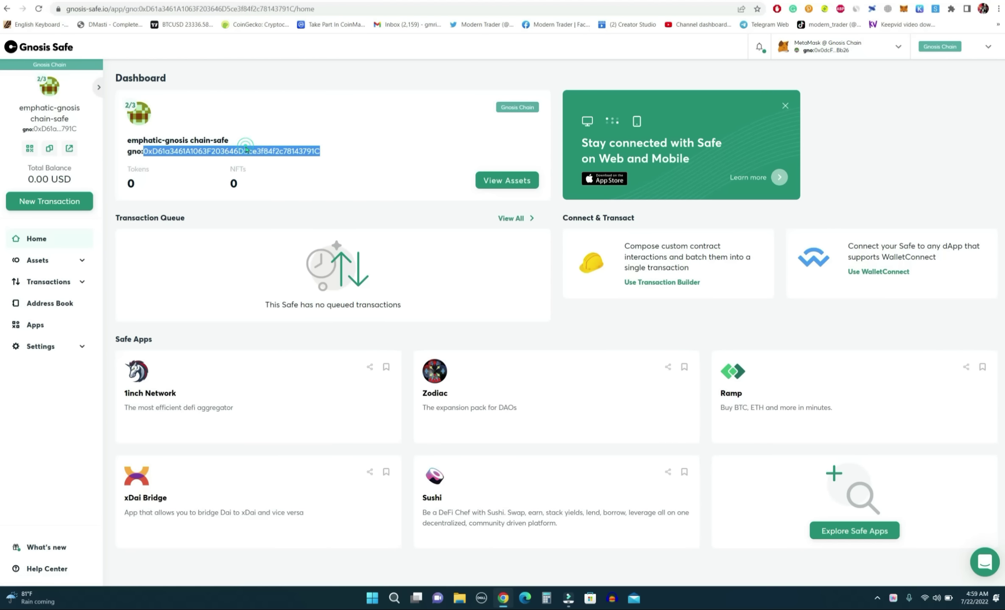
right_click(268, 153)
click(268, 159)
key(ctrl+Tab)
click(515, 177)
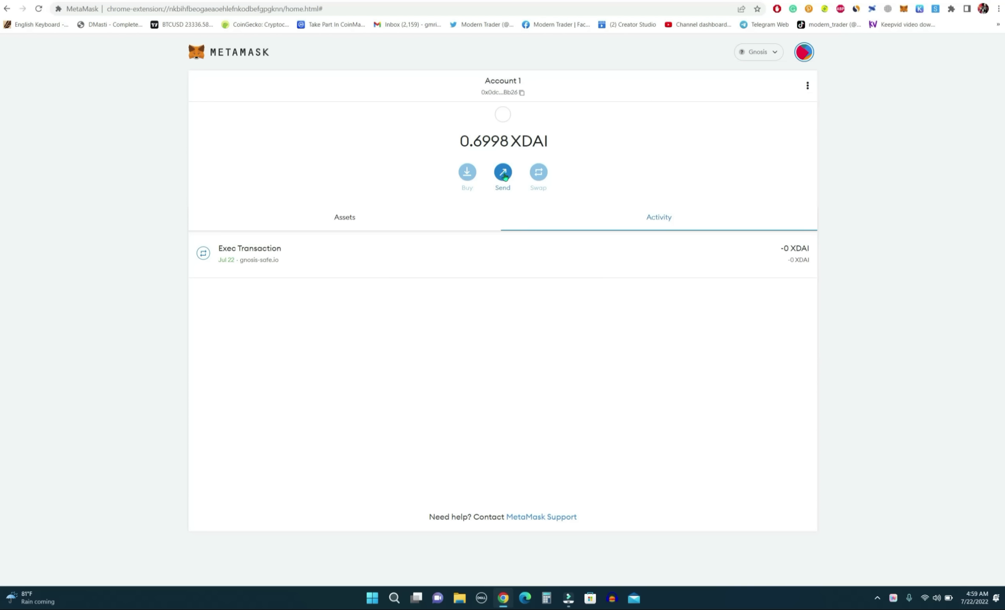
click(503, 172)
right_click(479, 107)
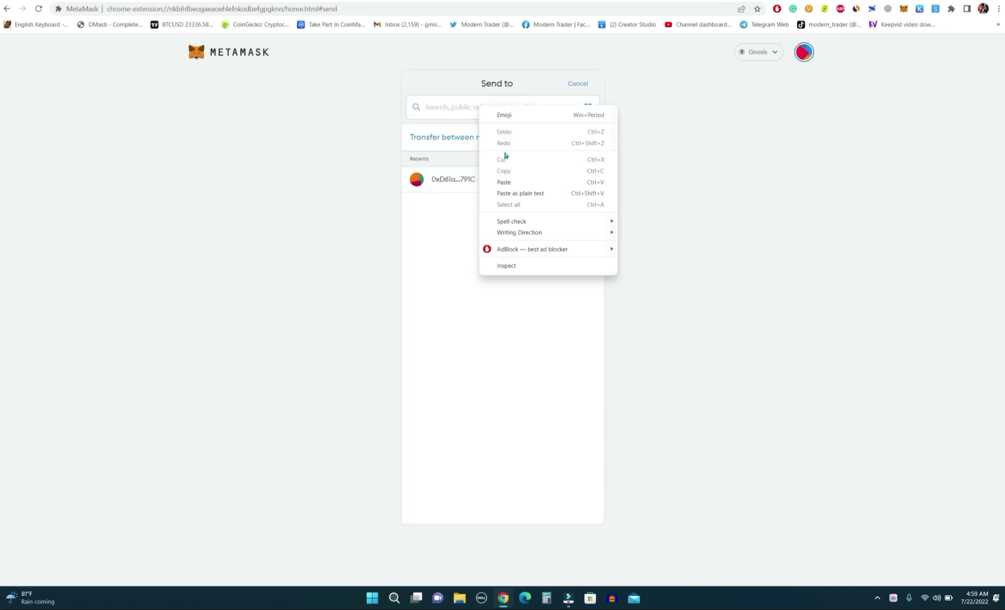
click(503, 182)
- Set the transfer amount to 0.3 xDAI and confirm sending it from Account 1 to the Safe
click(423, 235)
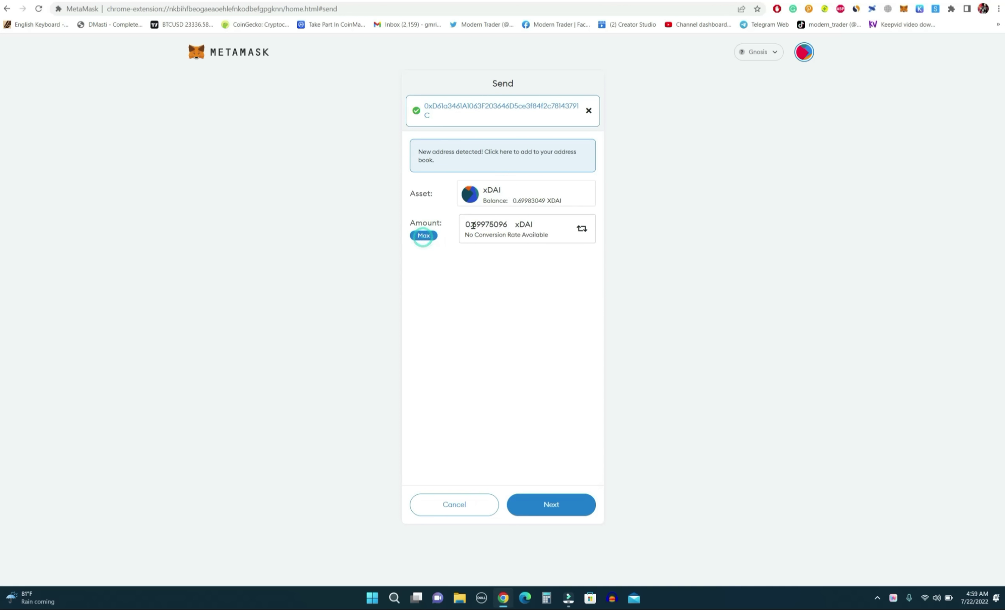
click(522, 224)
text(0.3)
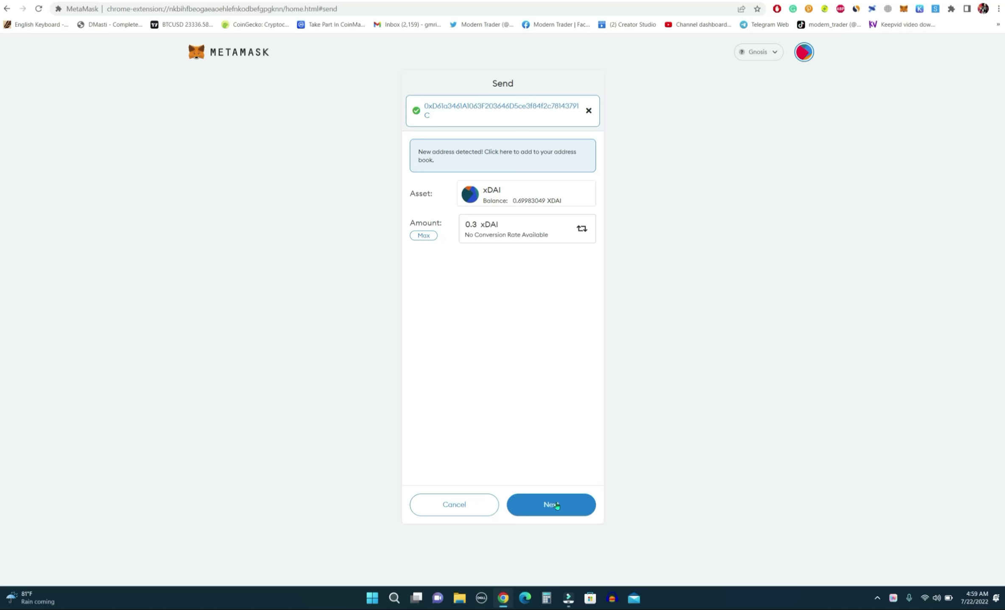
click(551, 504)
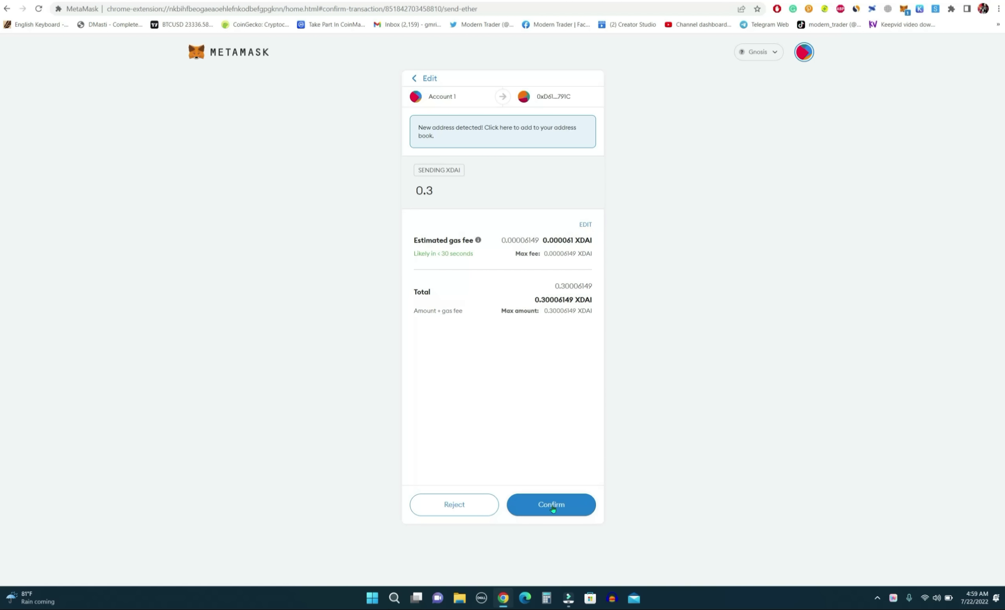
click(552, 506)
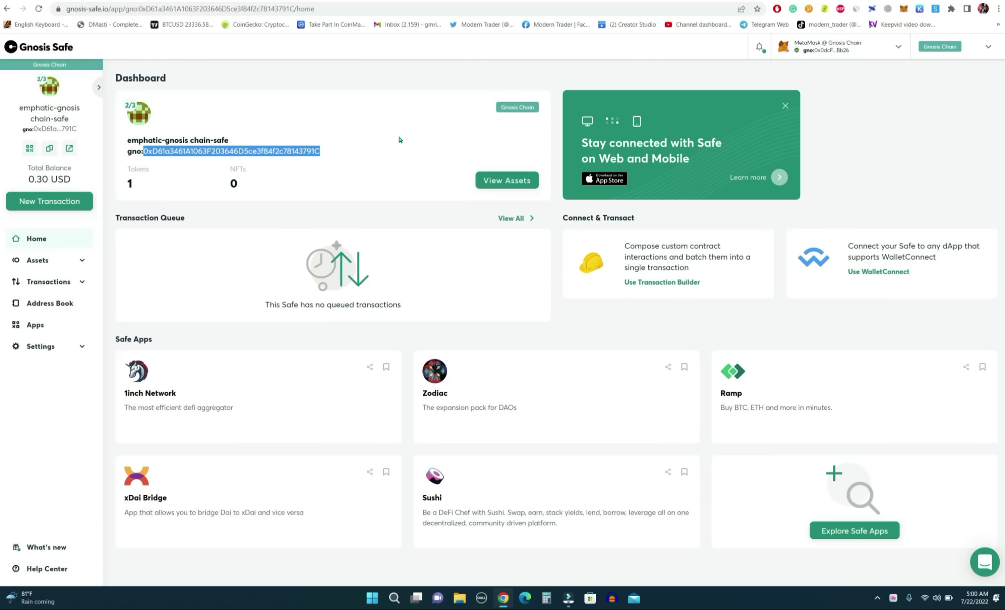
- Open the Safe's coin assets and change the active MetaMask wallet to Account 3
click(488, 180)
mouse_move(496, 130)
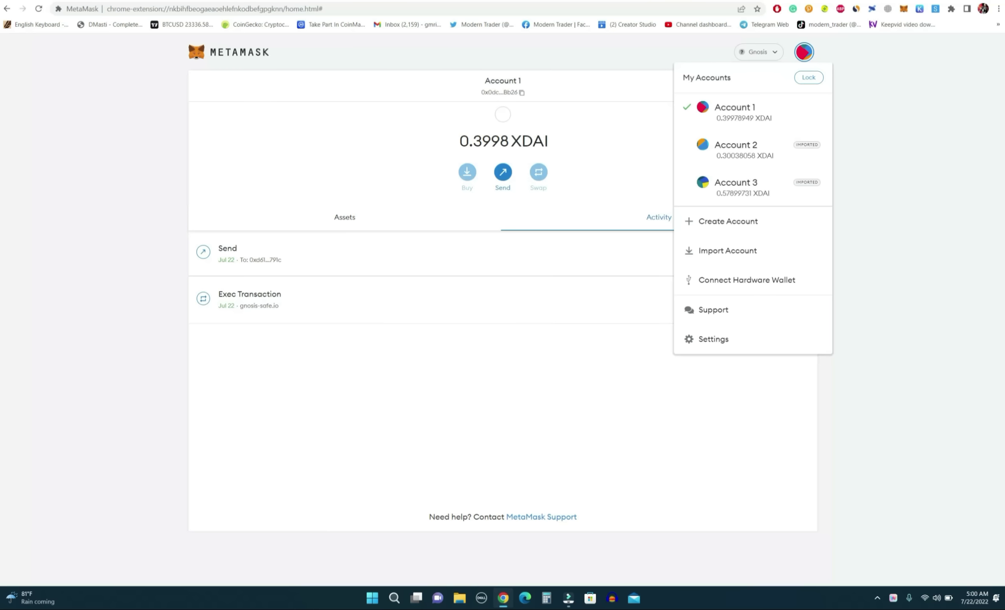
click(731, 191)
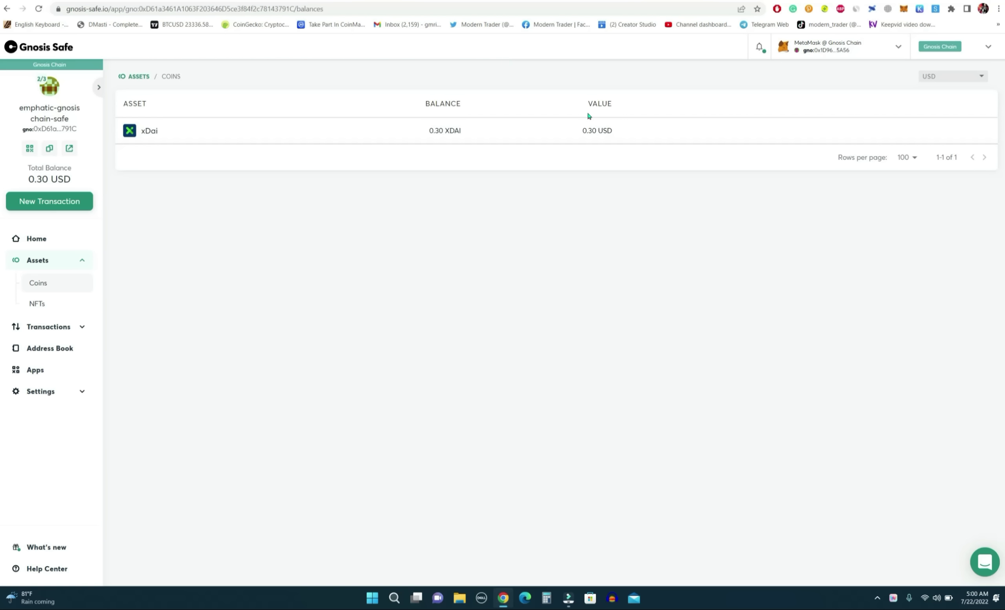
- Prepare a transfer of the Safe's maximum balance, 0.3 XDAI, to MT3 and proceed to its review
mouse_move(606, 138)
click(923, 134)
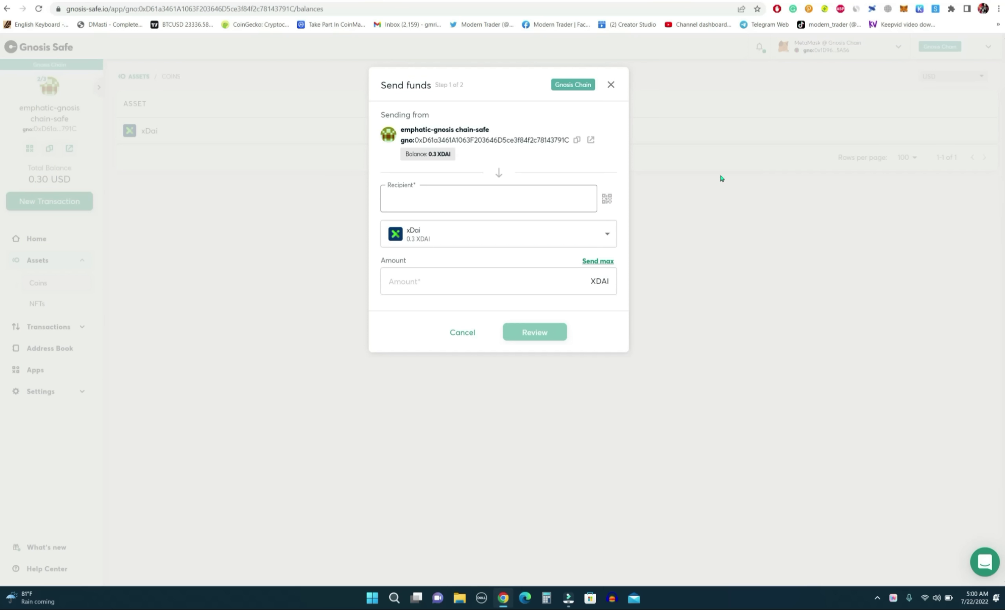
click(481, 197)
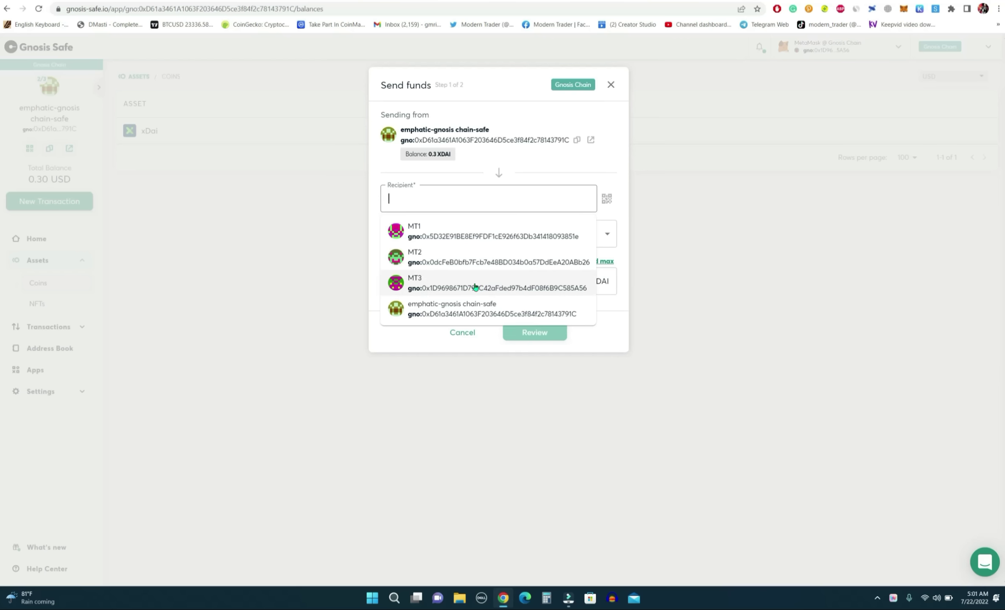
click(453, 282)
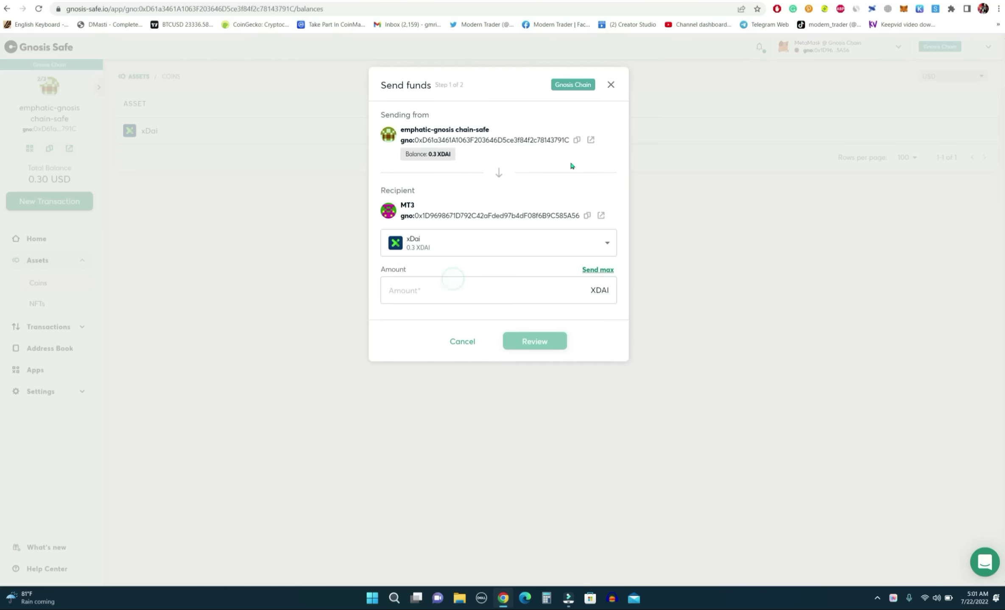
click(602, 272)
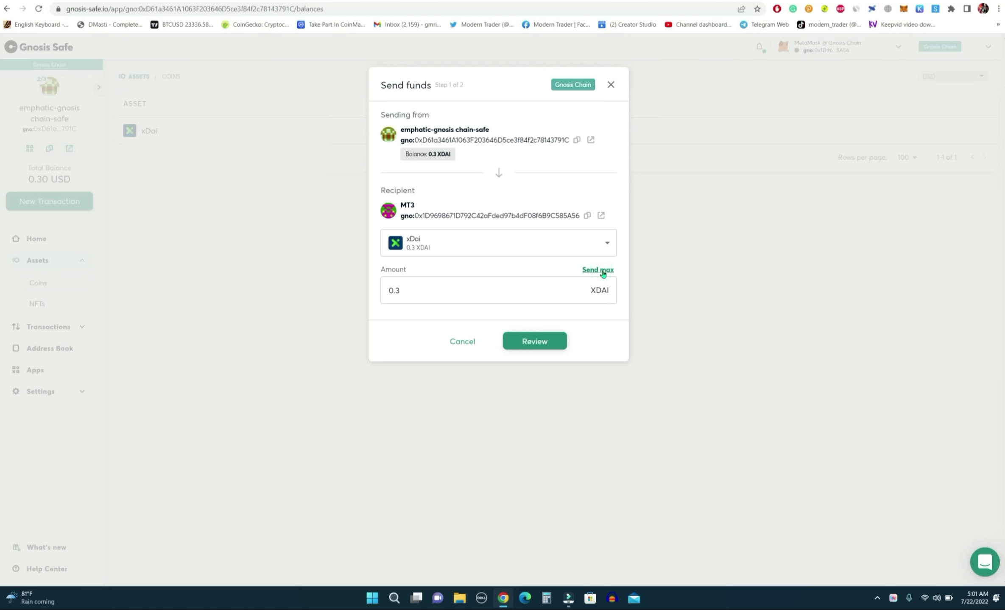
click(540, 344)
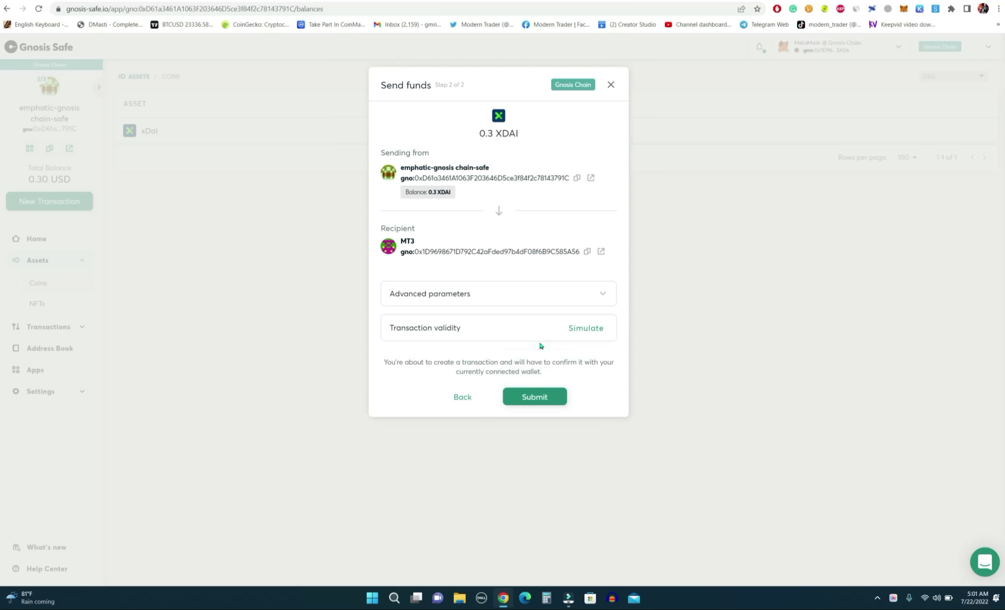
- Submit the Safe's transfer to MT3 and sign the signature request with Account 3
click(535, 399)
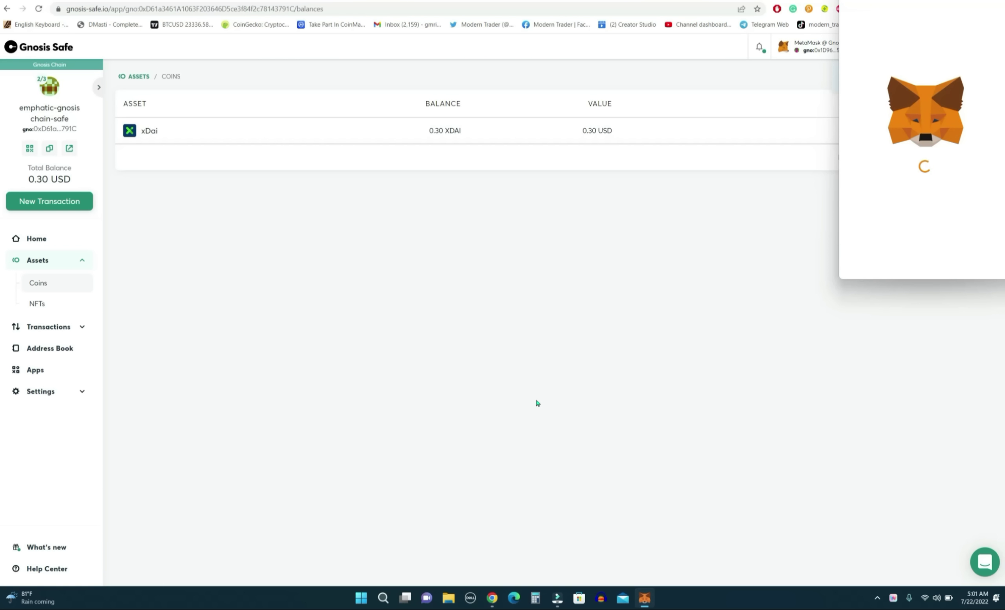
scroll(962, 174, down, 1)
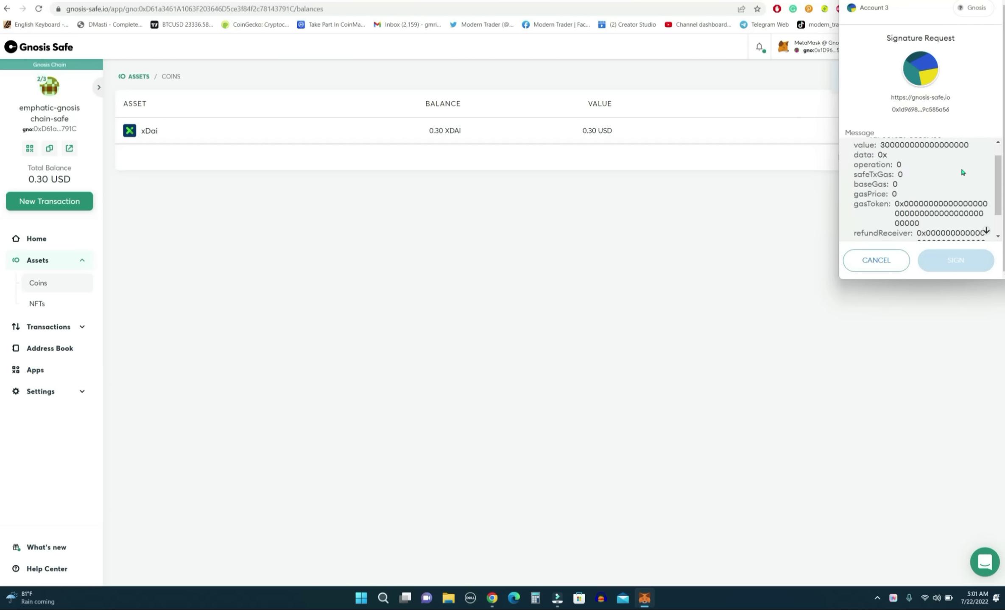
scroll(962, 172, down, 2)
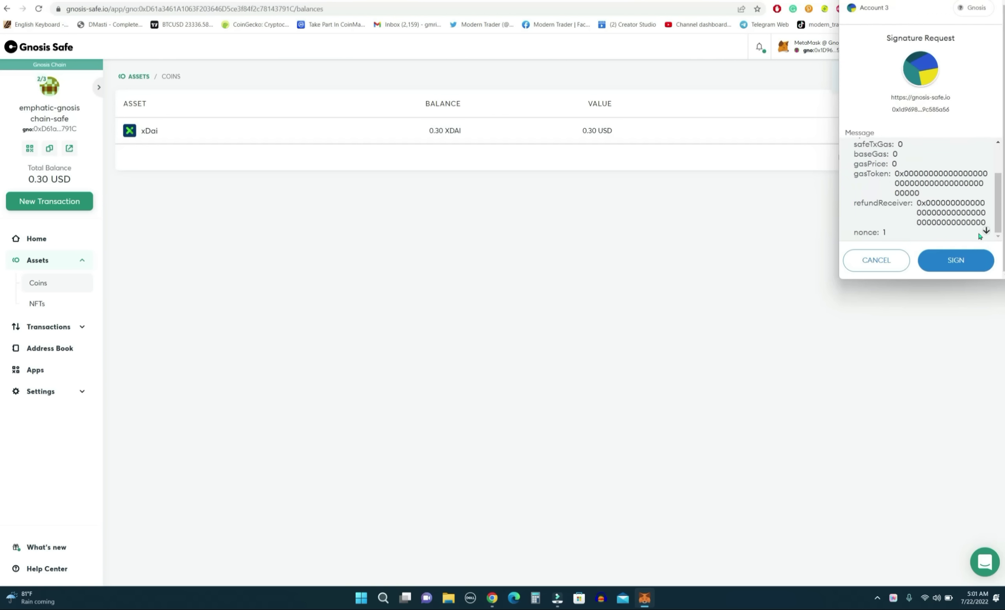
click(957, 260)
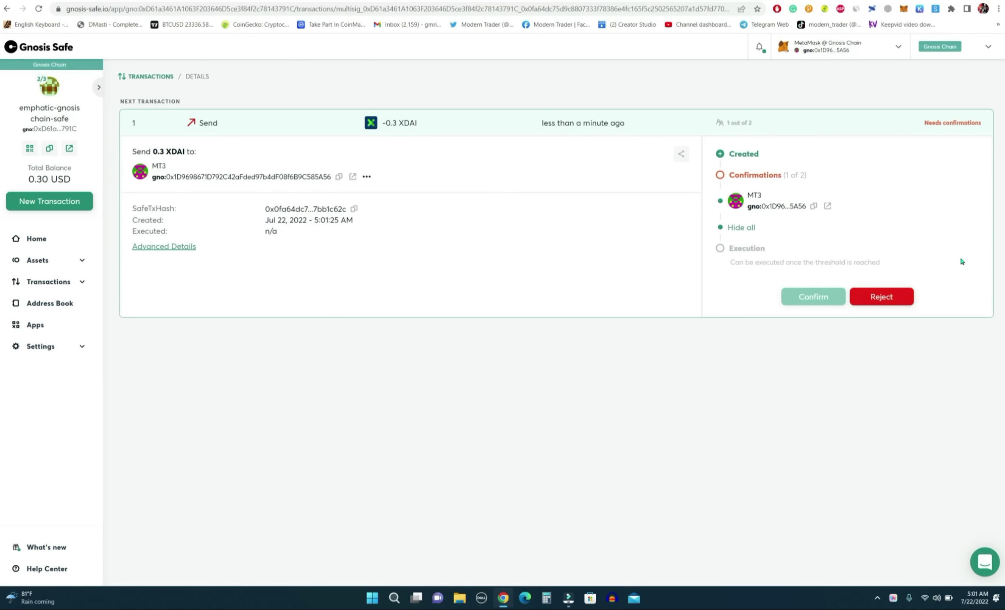
- Switch MetaMask from Account 3 to Account 1 and go back to the pending MT3 transfer in the Safe
key(ctrl+Tab)
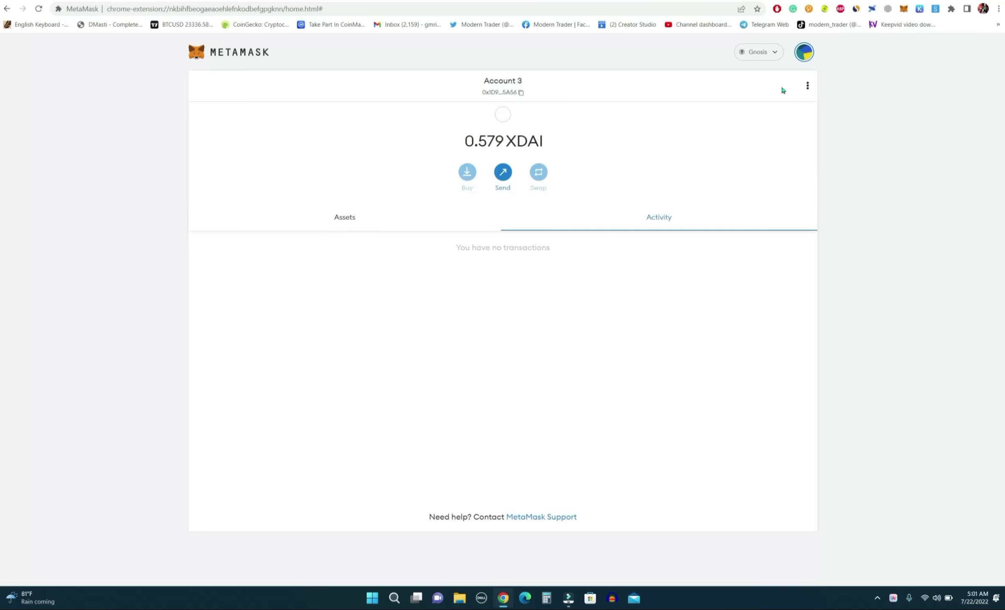
click(806, 52)
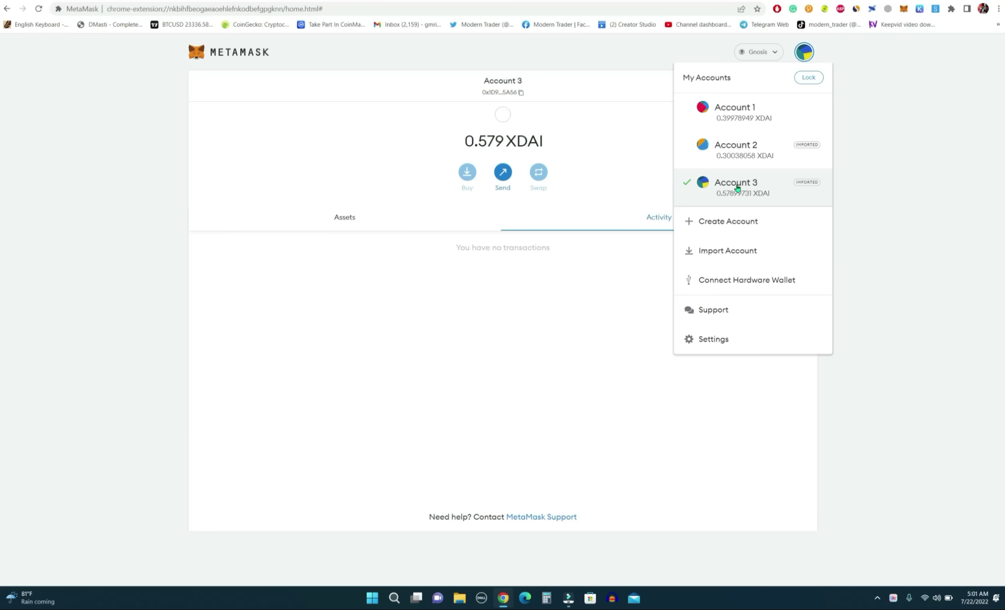
click(738, 111)
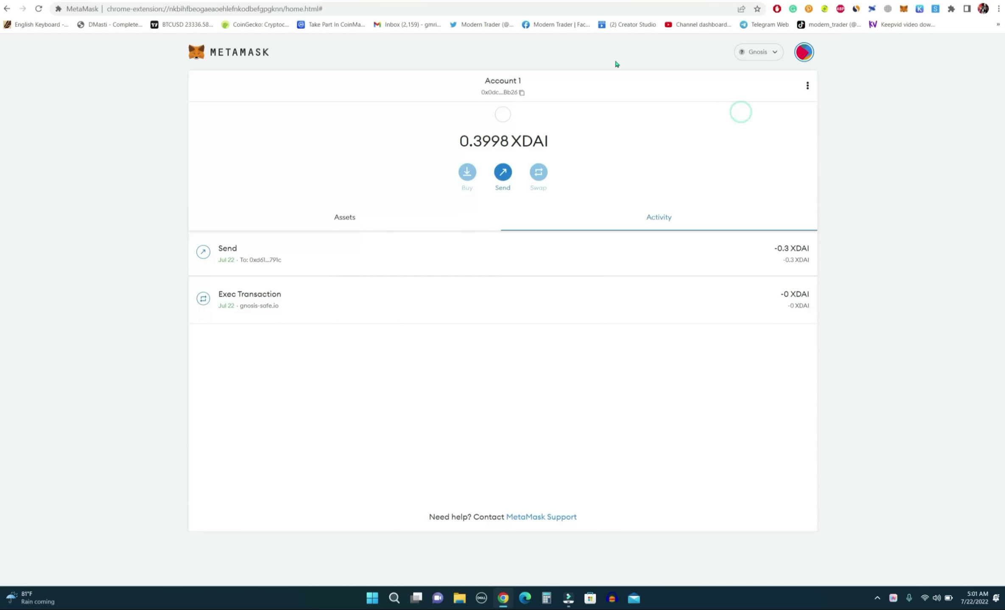
key(ctrl+Tab)
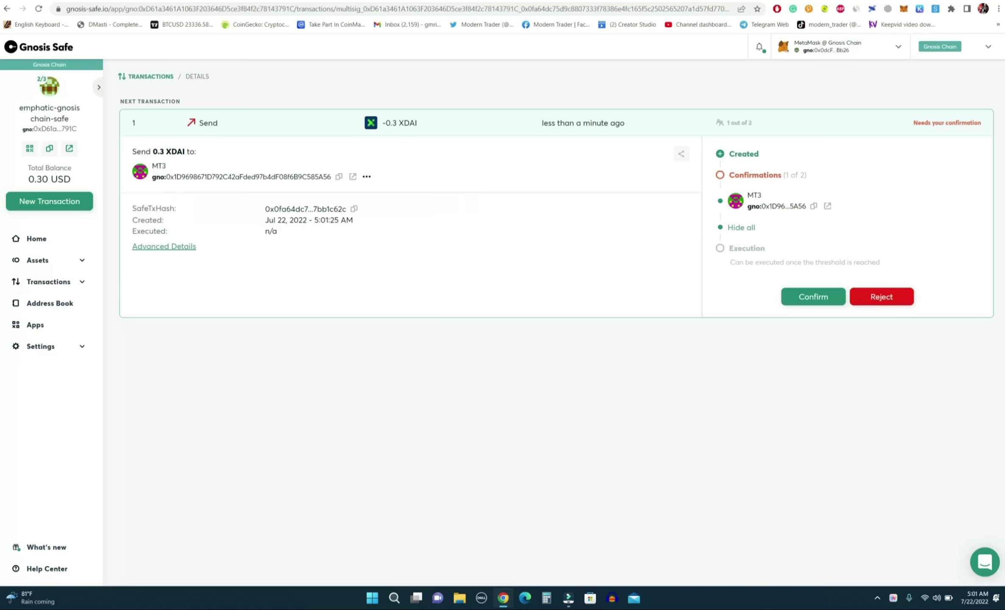
- Approve and execute the pending 0.3 XDAI transfer to MT3, confirming it in the Account 1 wallet
click(809, 298)
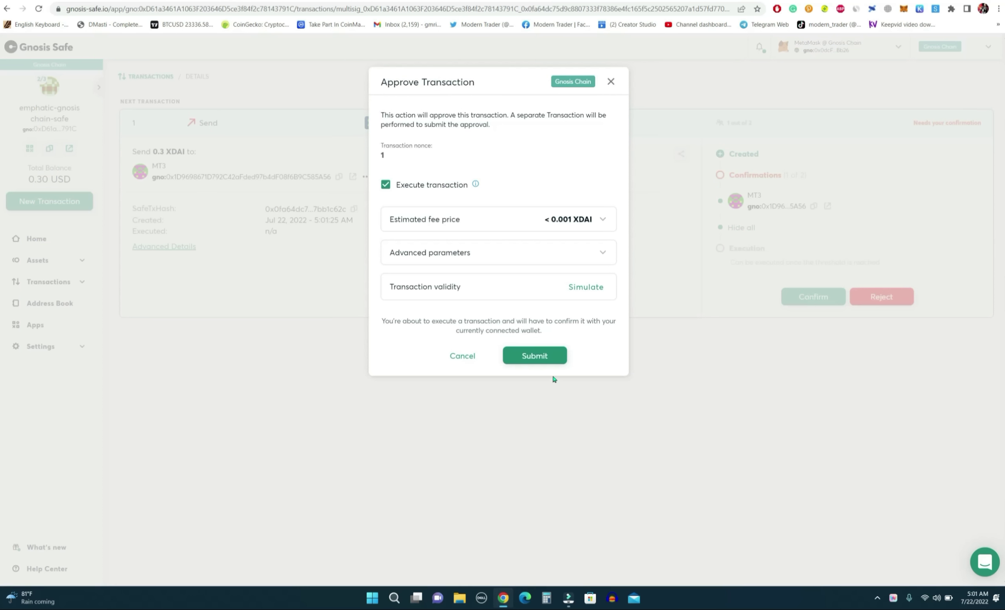
click(547, 359)
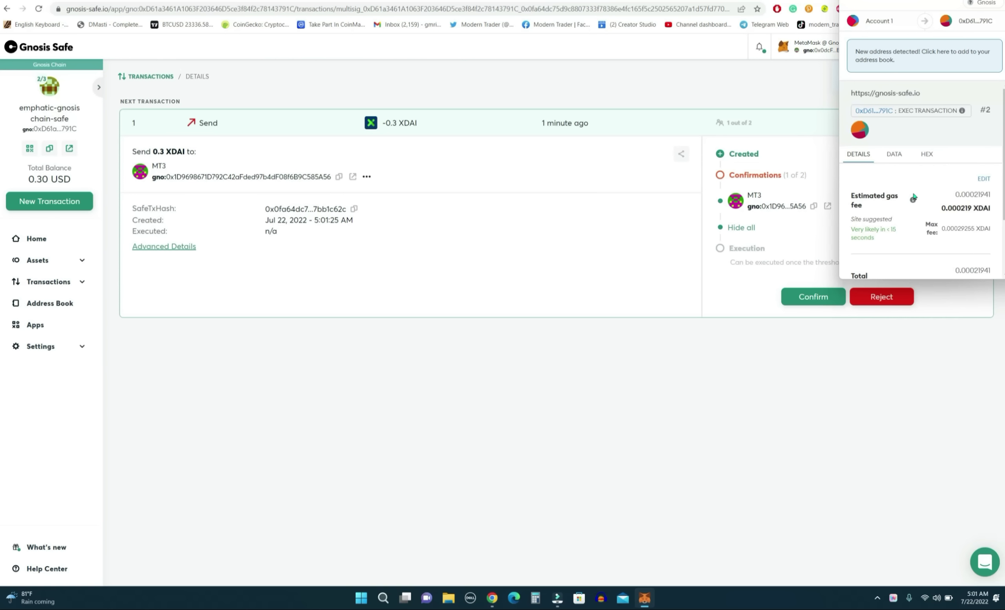
scroll(935, 177, down, 2)
click(958, 260)
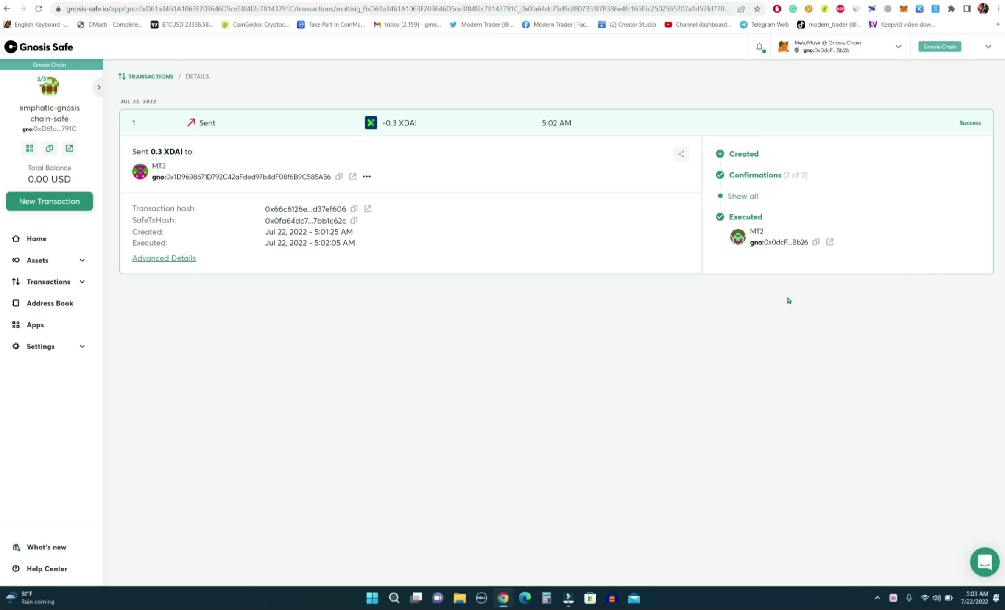
- Switch Gnosis Safe to the Ethereum network and select the address of the Ethereum Safe on its dashboard
click(962, 47)
click(947, 78)
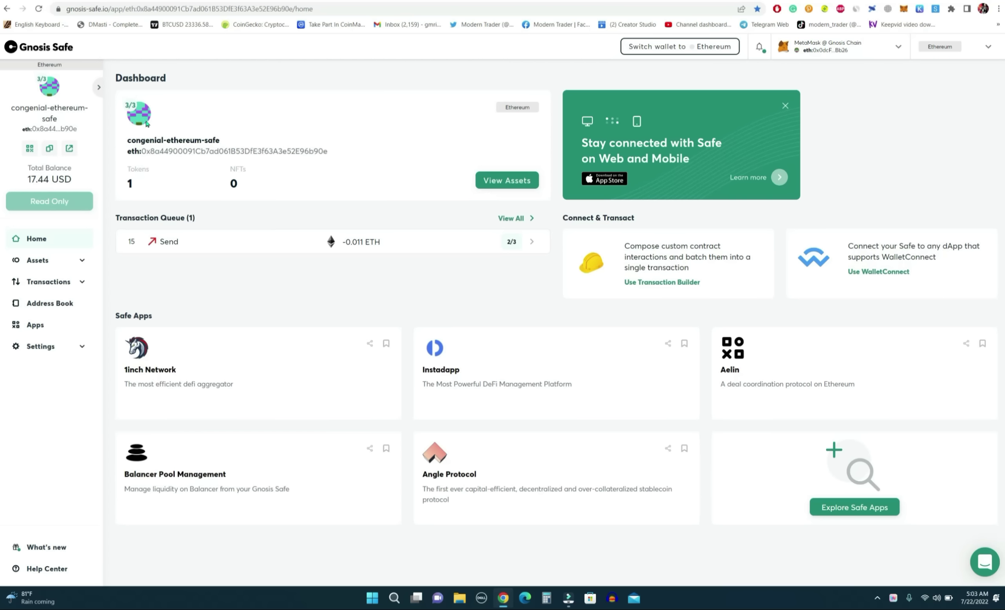
double_click(205, 151)
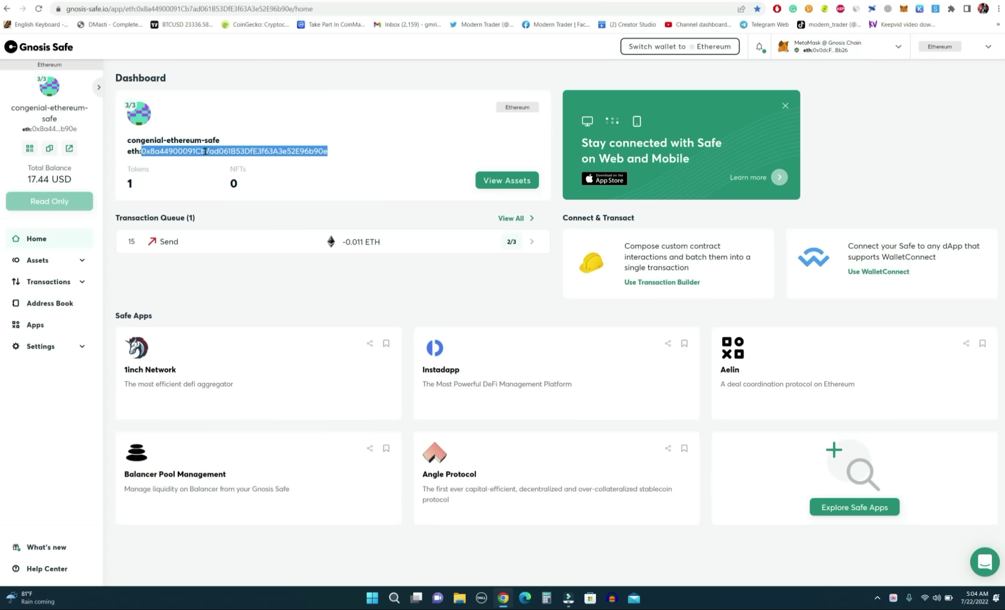
key(ctrl+Tab)
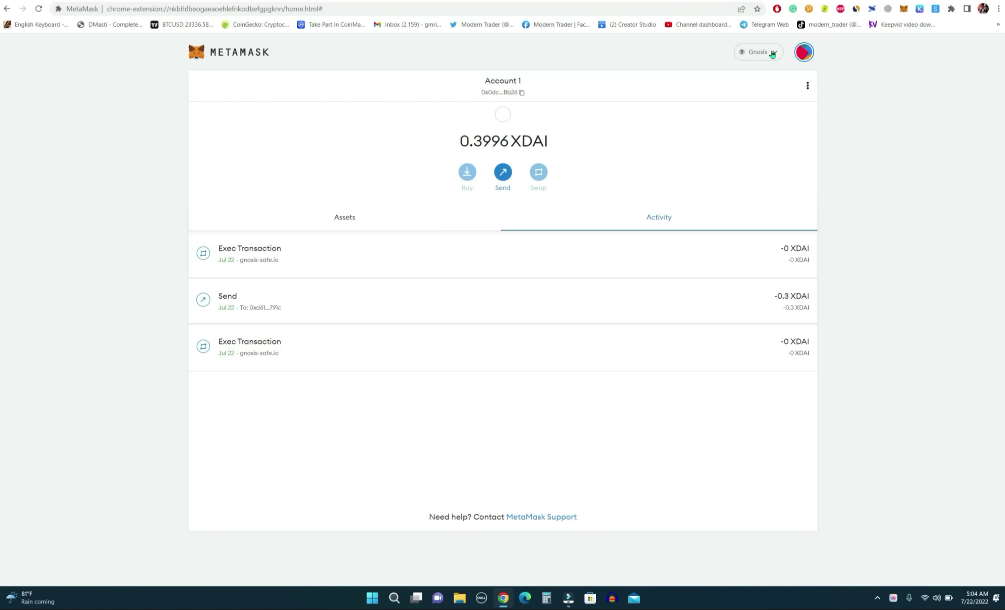
key(ctrl+shift+Tab)
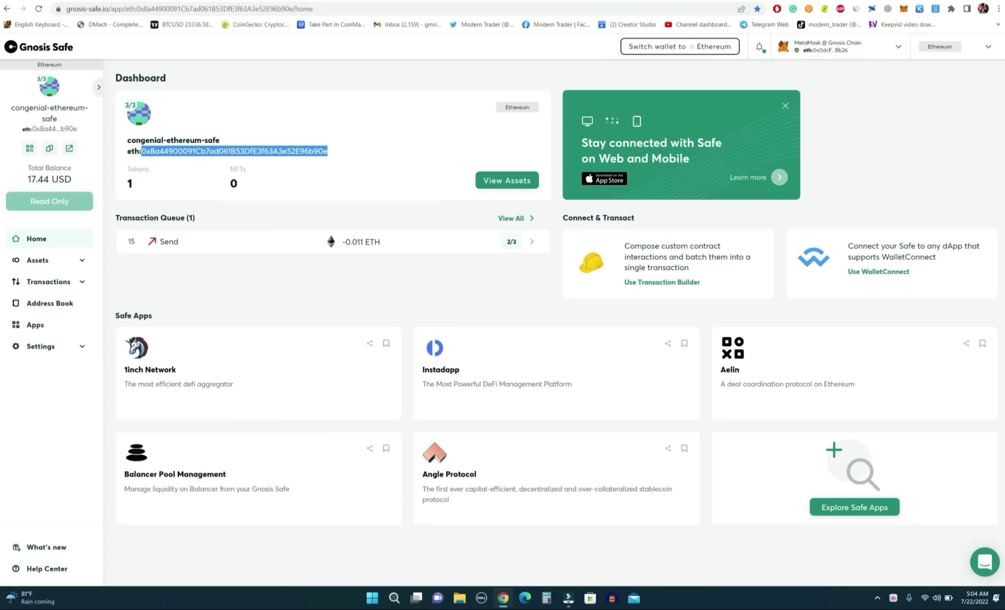
- Change the MetaMask network from Gnosis to Polygon Mainnet for Account 1
key(ctrl+Tab)
click(530, 1)
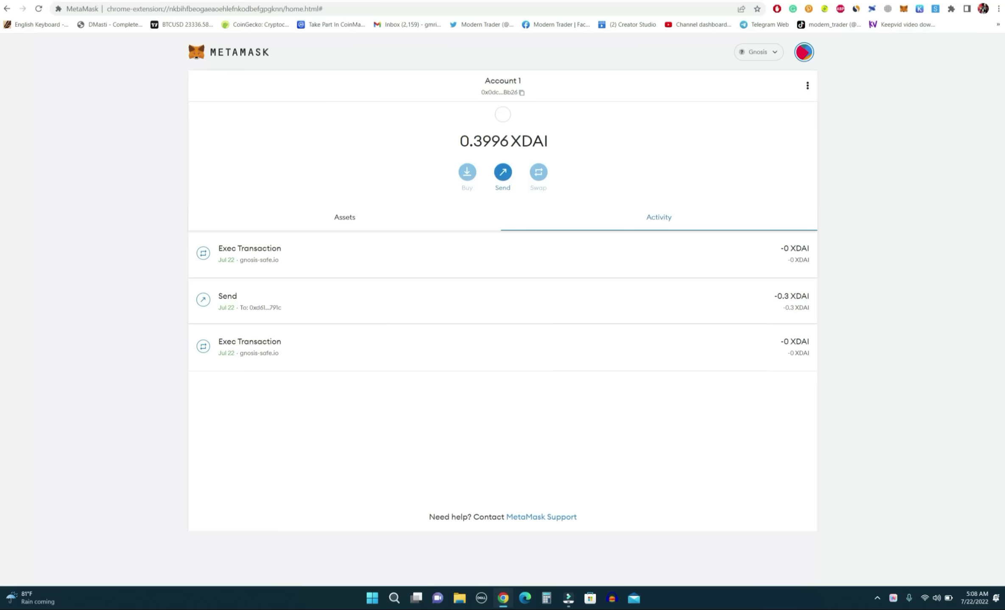
click(800, 57)
click(760, 51)
click(760, 52)
scroll(760, 140, down, 5)
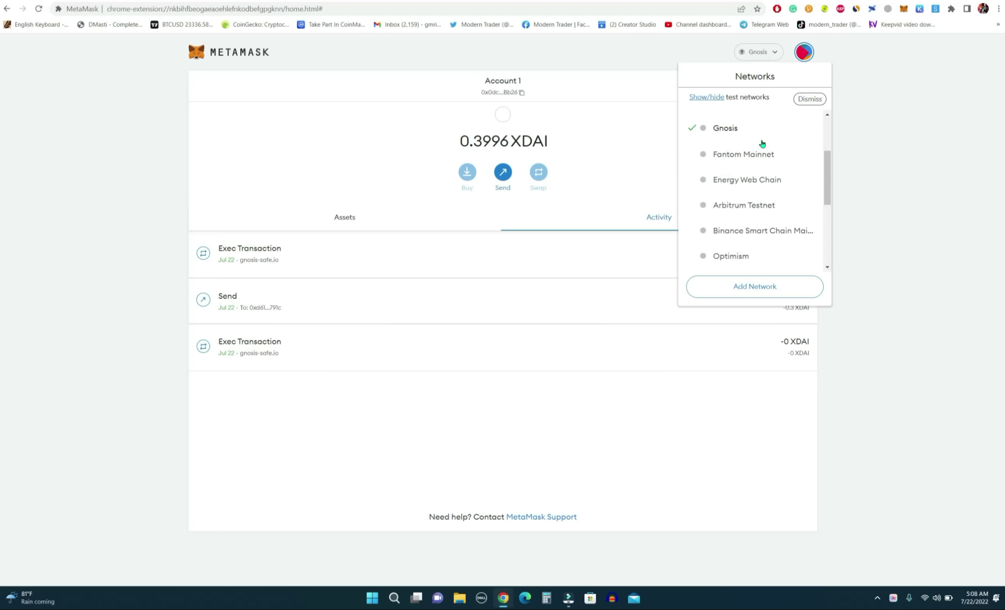
click(751, 202)
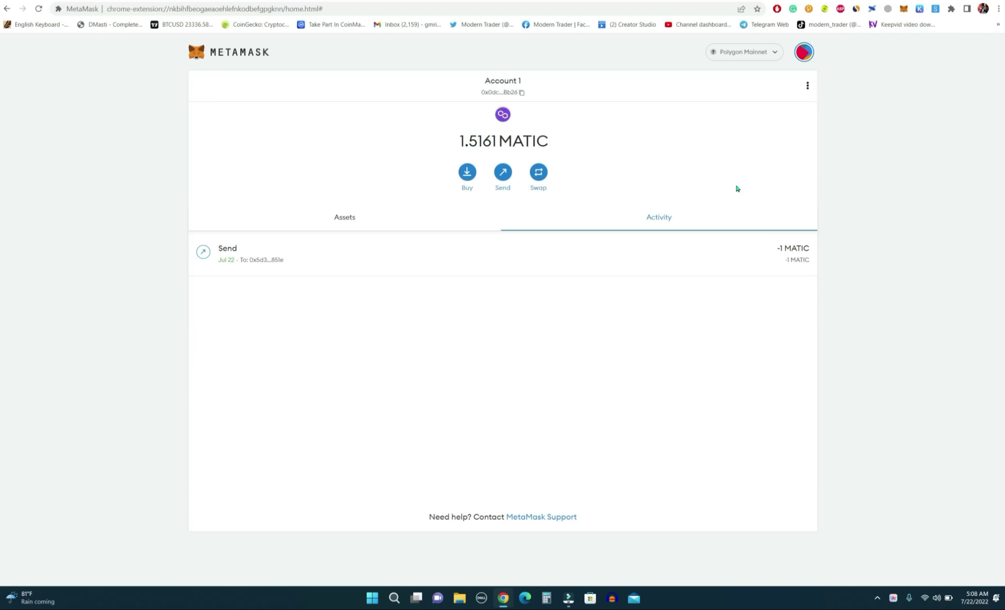
- Check the Ethereum gas prices on Etherscan's gas tracker and return to the Ethereum Safe's dashboard
key(ctrl+Tab)
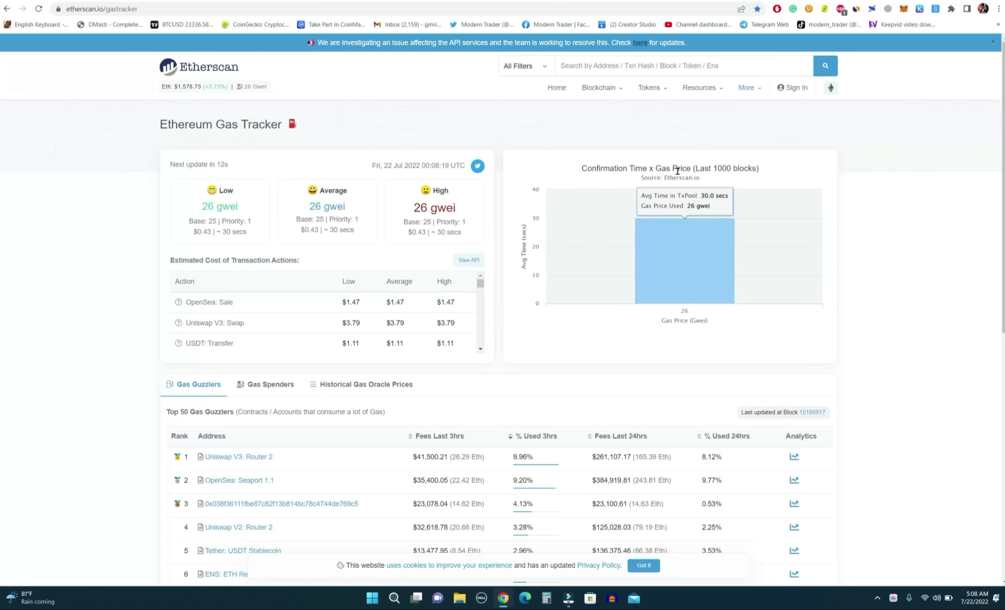
key(ctrl+shift+Tab)
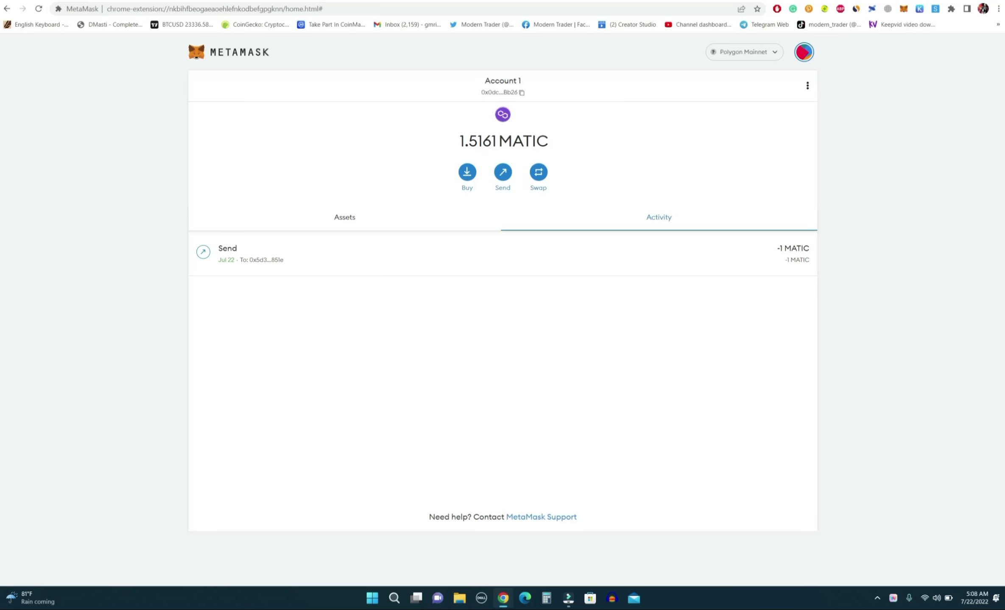
key(ctrl+shift+Tab)
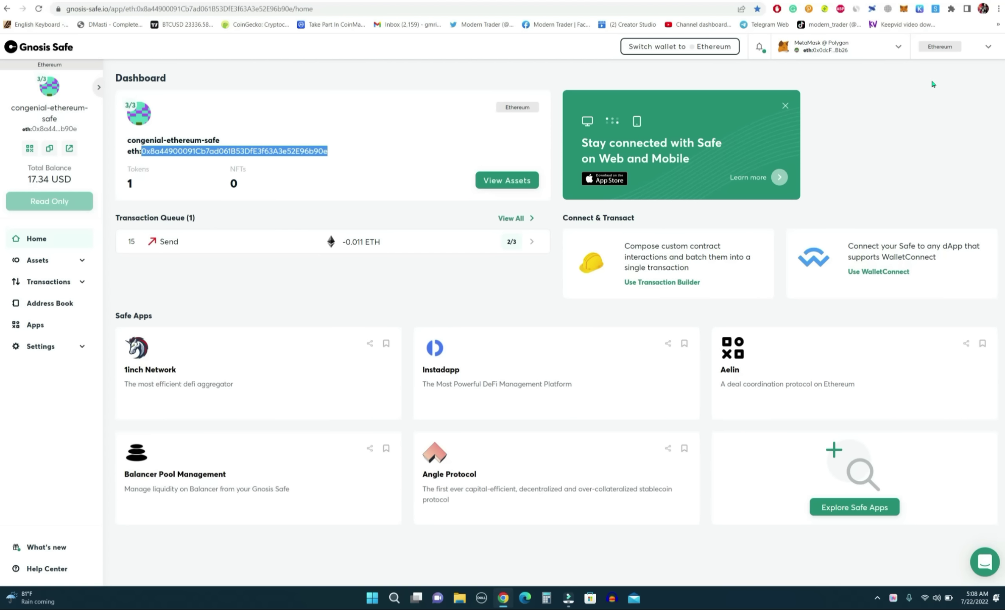
- Switch Gnosis Safe to the Polygon network and copy the Polygon Safe's address from its dashboard
click(953, 51)
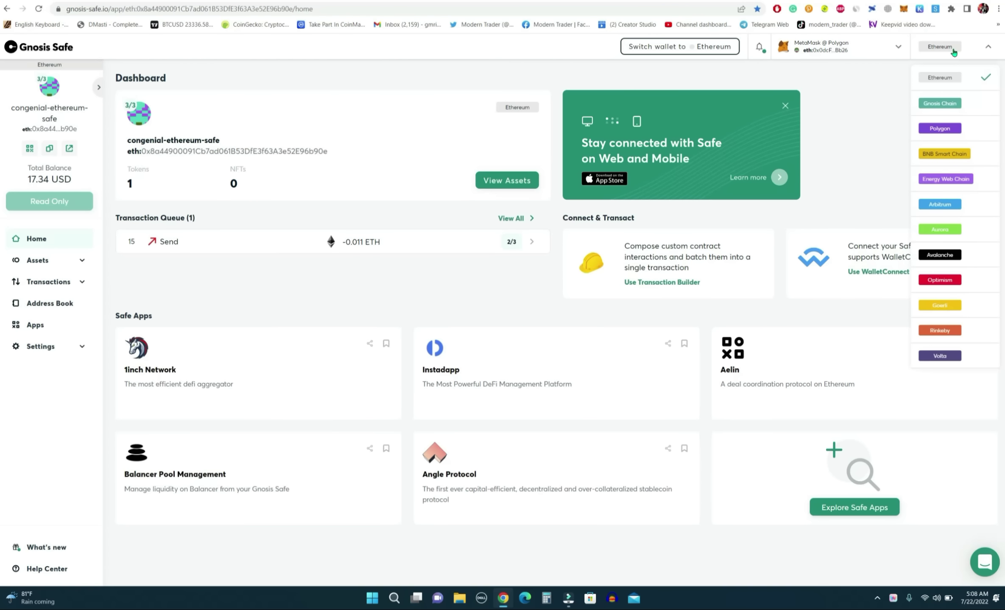
click(943, 130)
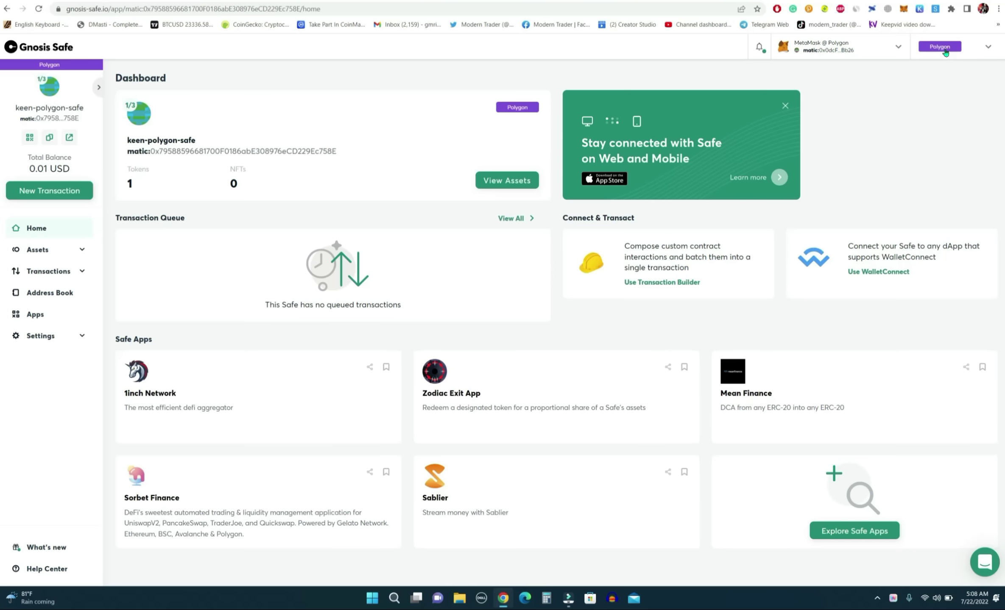
double_click(326, 151)
right_click(325, 148)
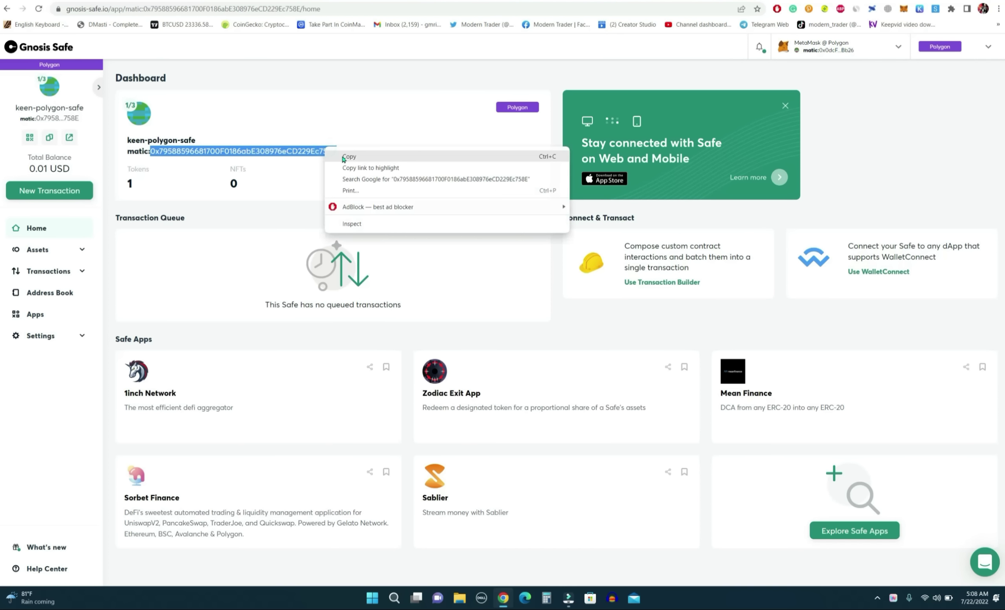
click(343, 158)
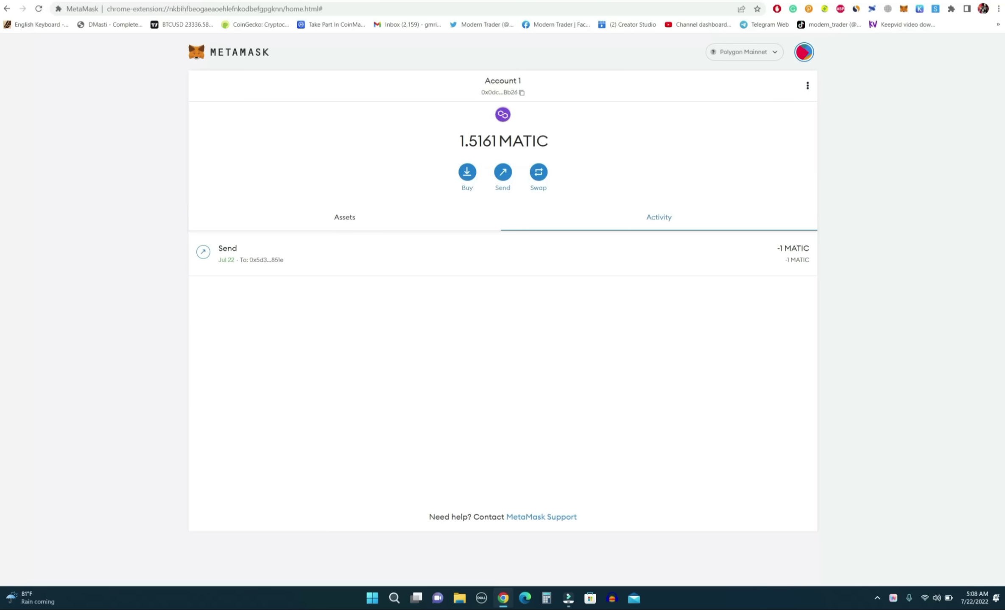
- Start a MATIC transfer in MetaMask on Polygon Mainnet with the copied Polygon Safe address as recipient
click(746, 52)
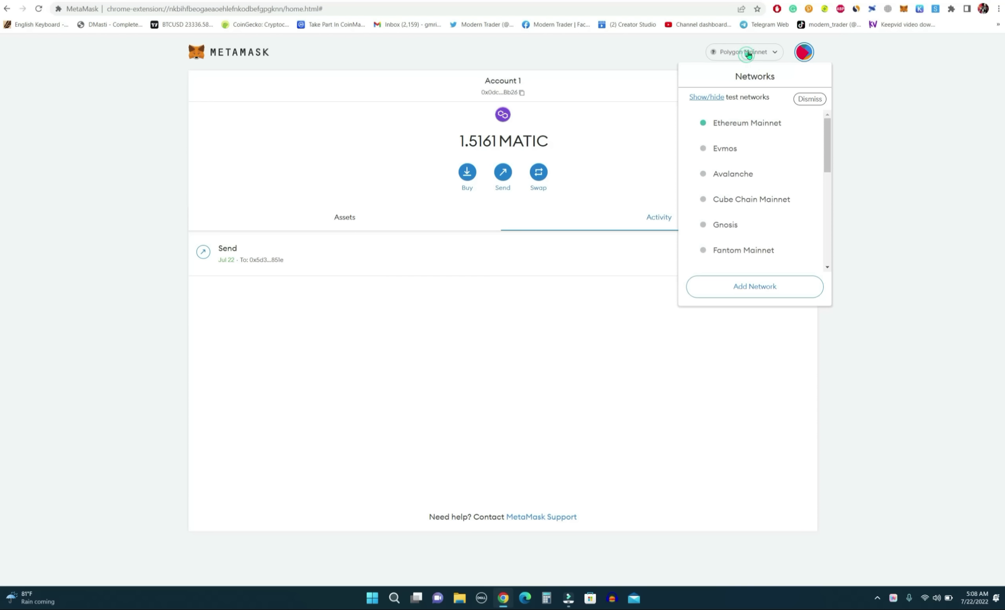
click(720, 55)
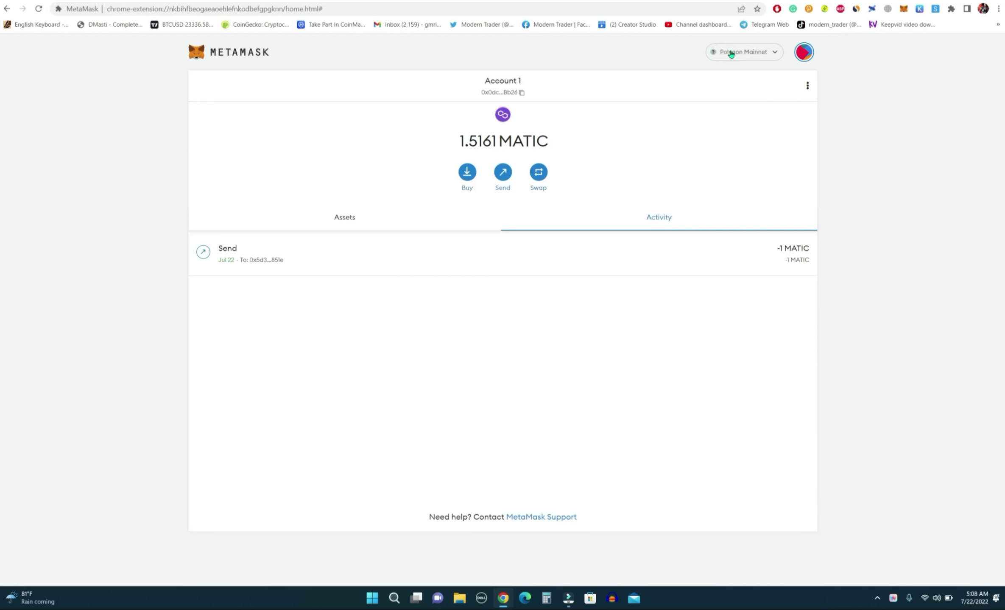
click(504, 172)
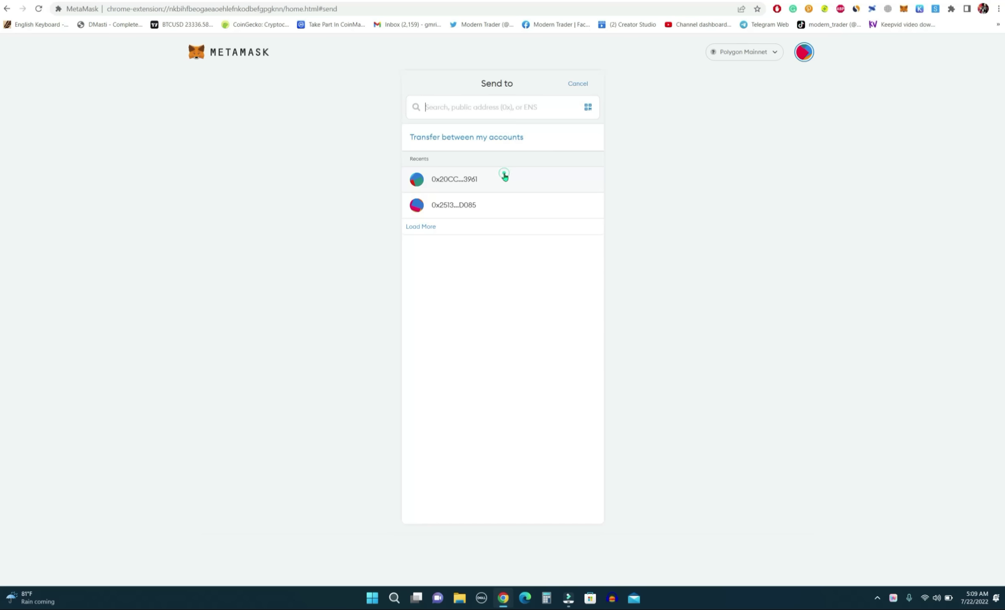
right_click(472, 108)
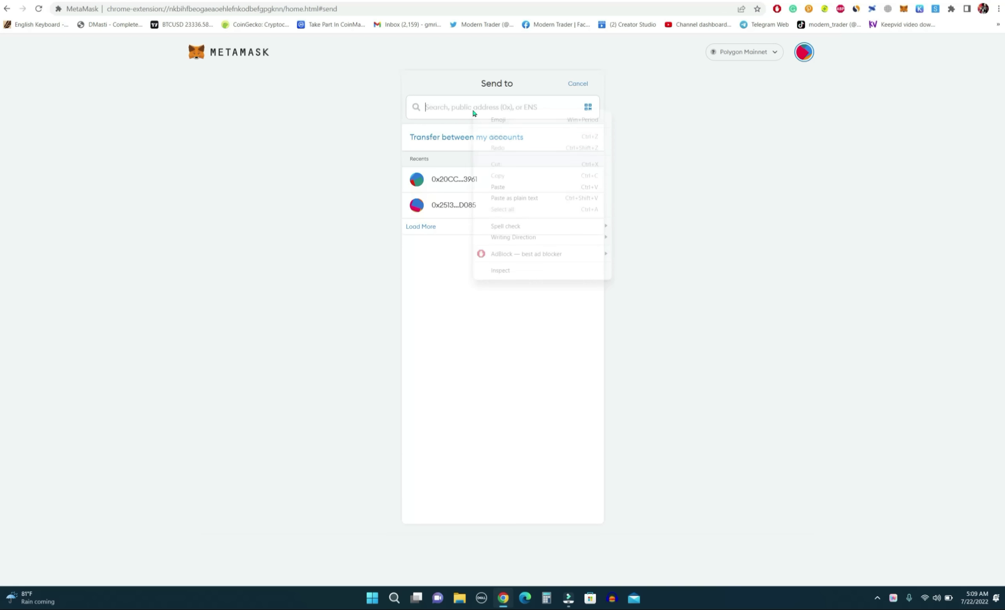
click(504, 188)
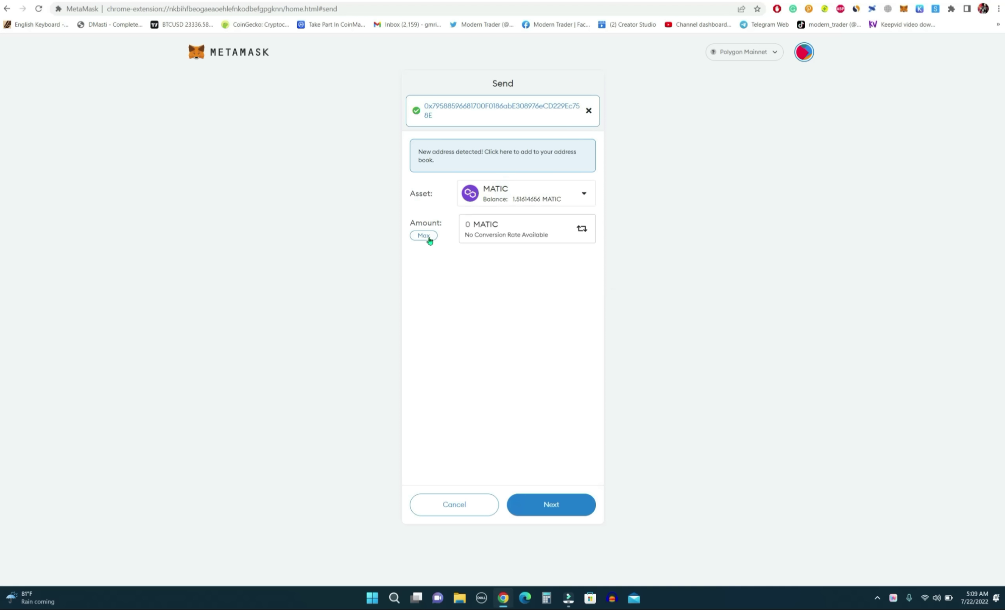
- Set the transfer amount to 4 MATIC and confirm sending it from Account 2 to the Polygon Safe
click(429, 240)
click(520, 238)
key(ctrl+a)
text(4)
click(563, 513)
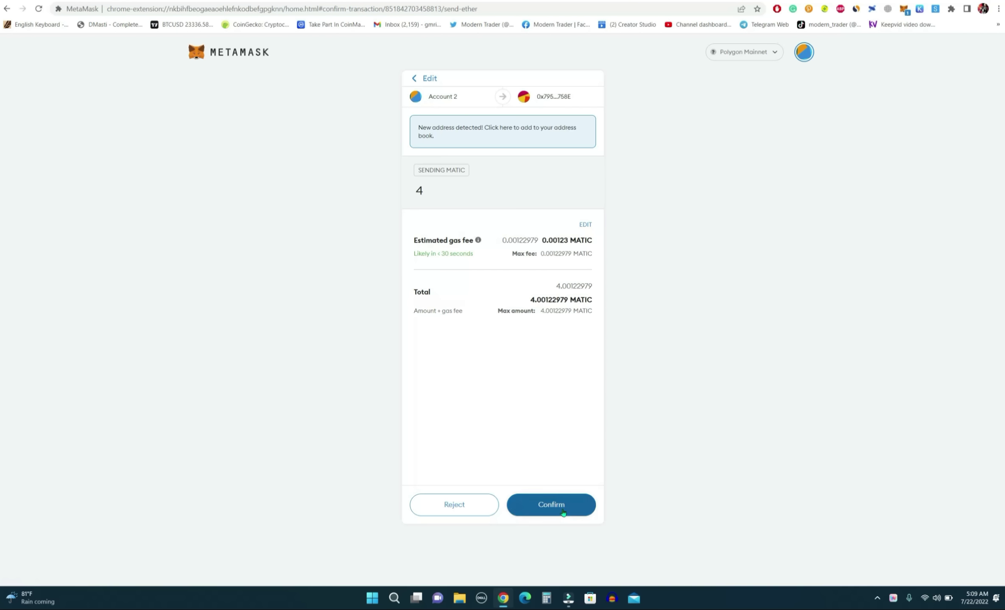
click(562, 513)
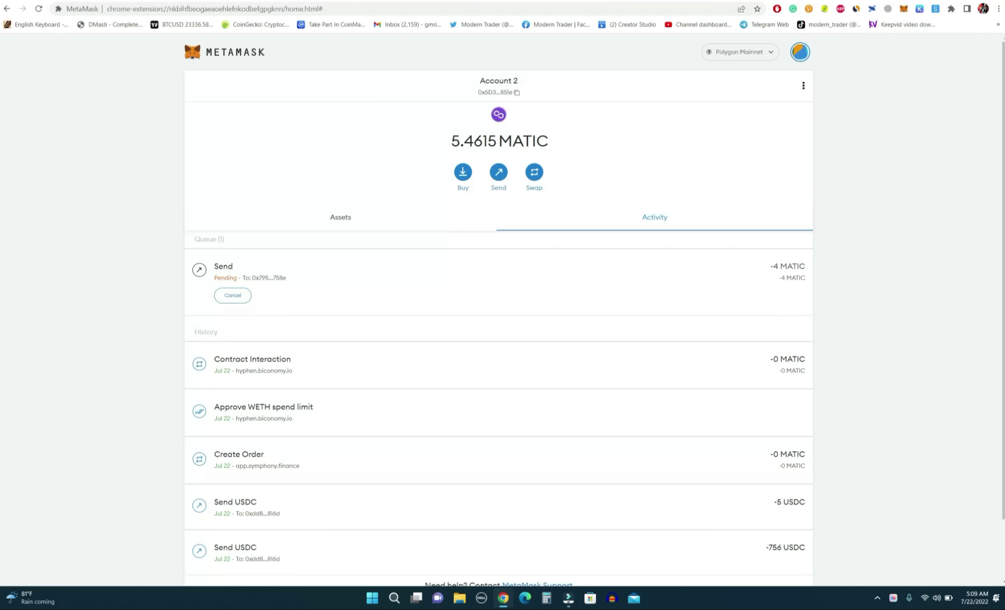
- Check the Polygon Safe's coin balance and Account 2's assets in MetaMask
key(ctrl+Tab)
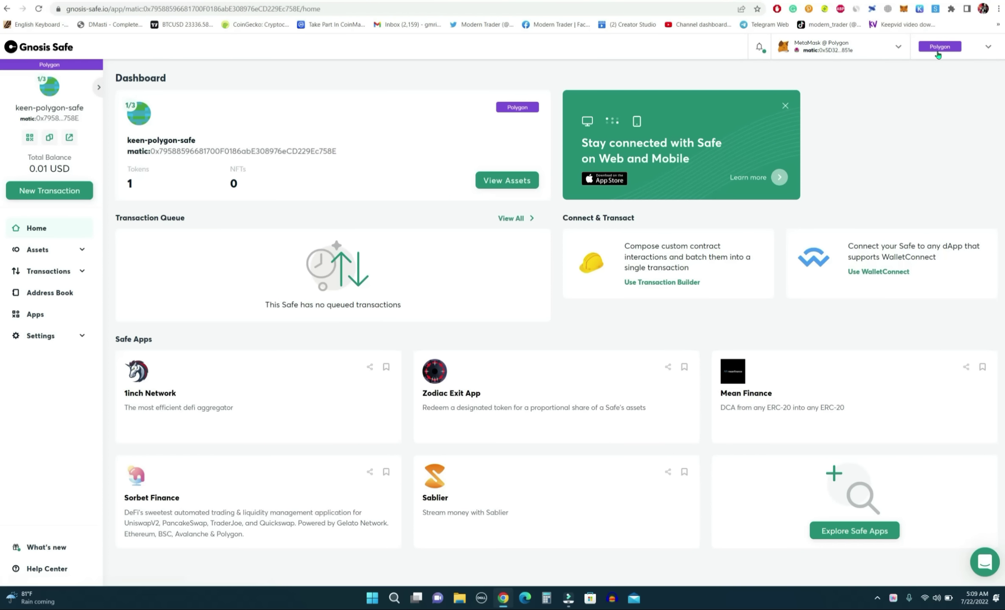
click(936, 50)
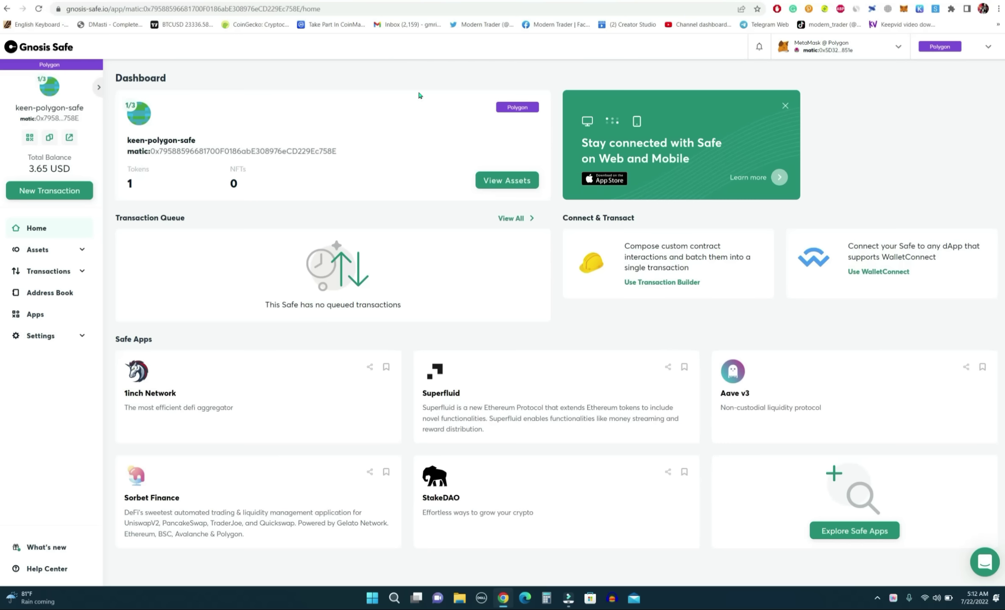
click(500, 181)
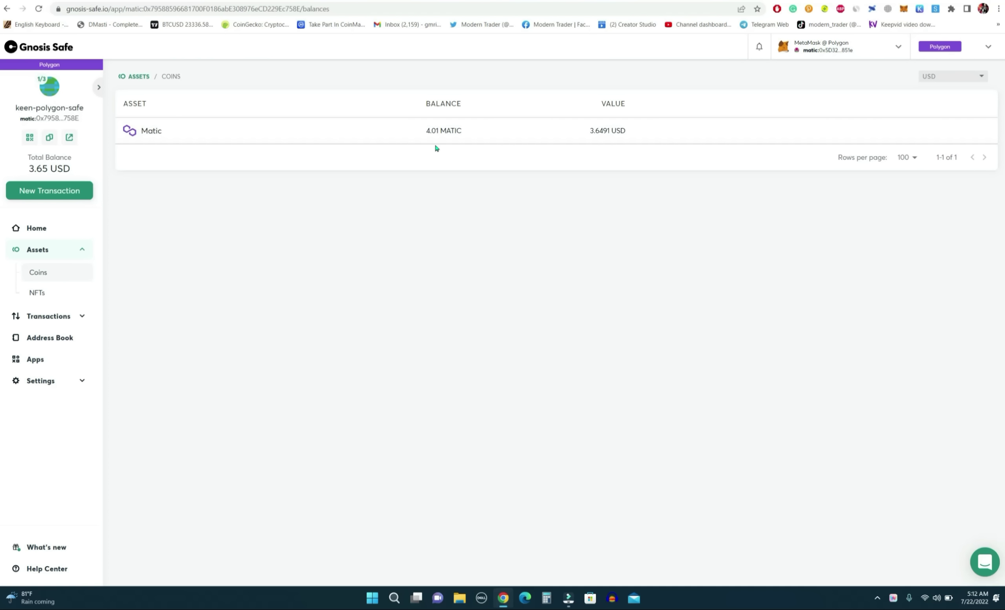
click(30, 228)
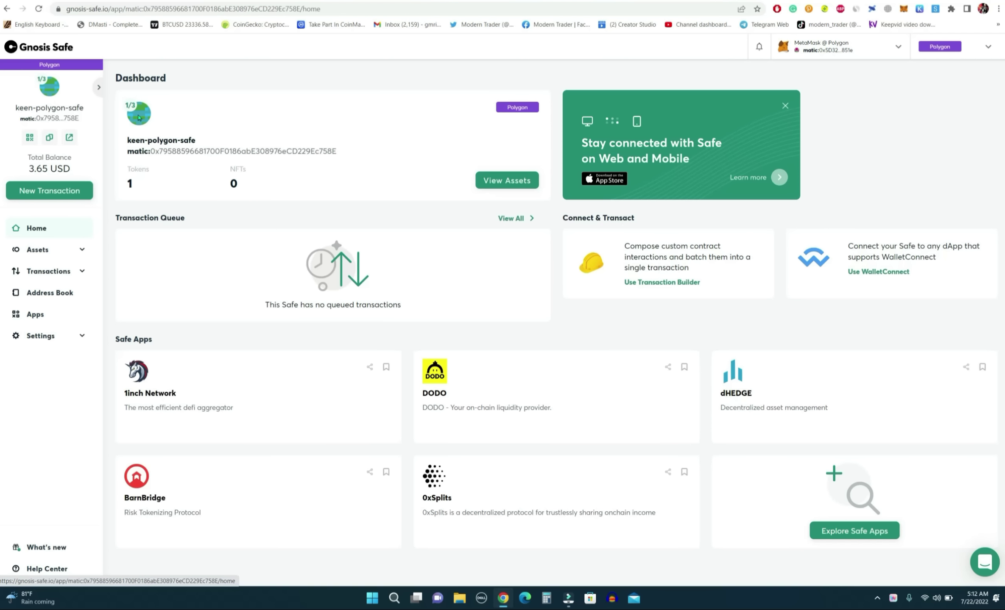
click(436, 3)
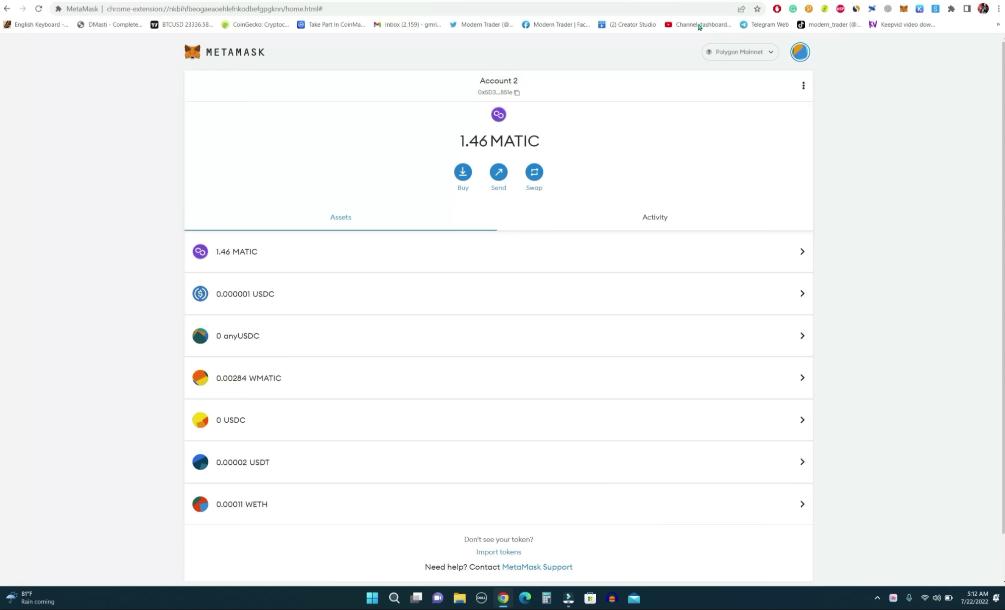
click(795, 48)
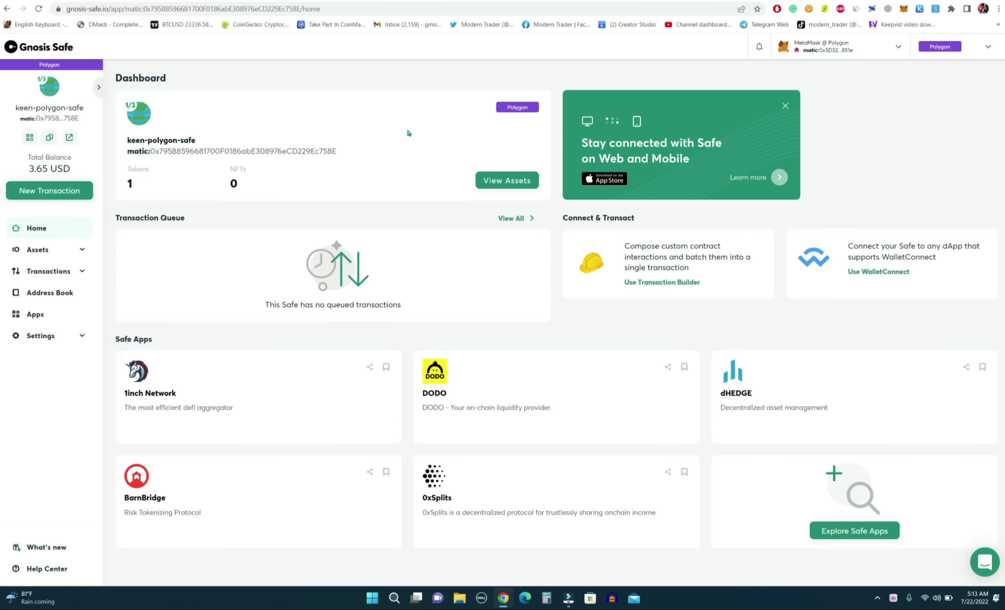
- Submit the removal of the first listed owner from the Polygon Safe, requiring confirmation by 2 out of 2 owners
click(42, 336)
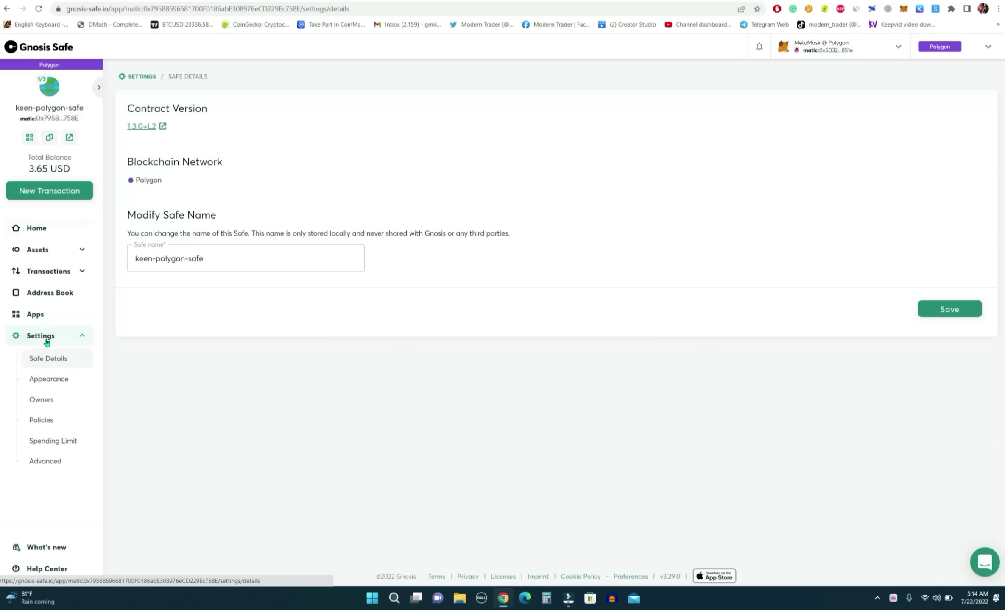
click(54, 401)
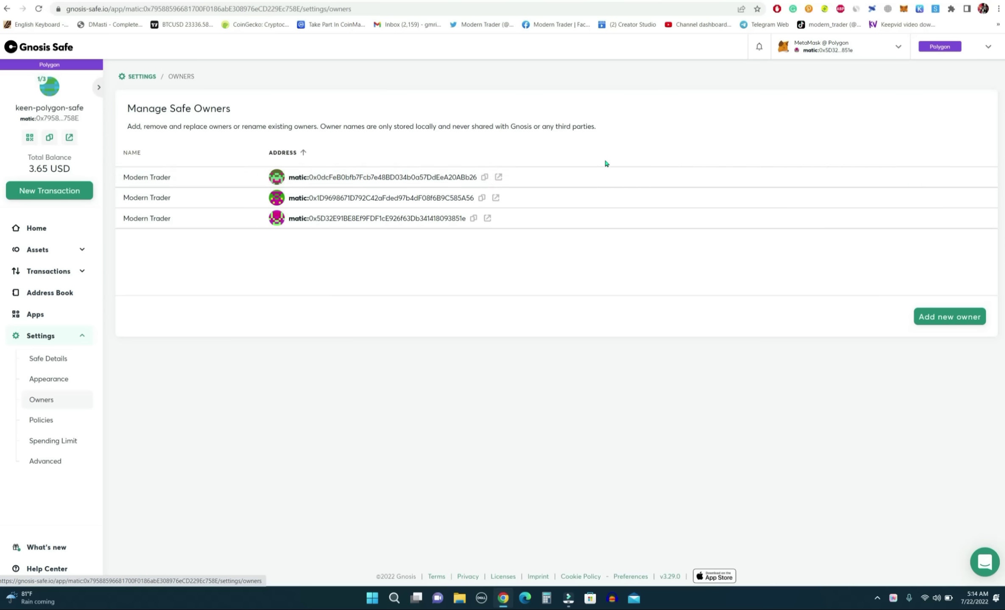
mouse_move(911, 177)
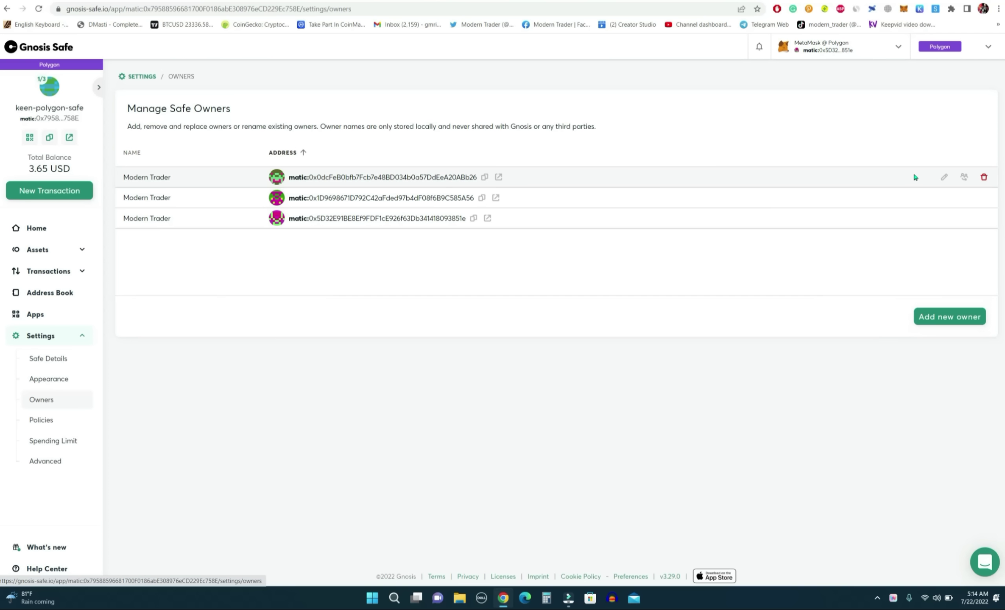
click(984, 179)
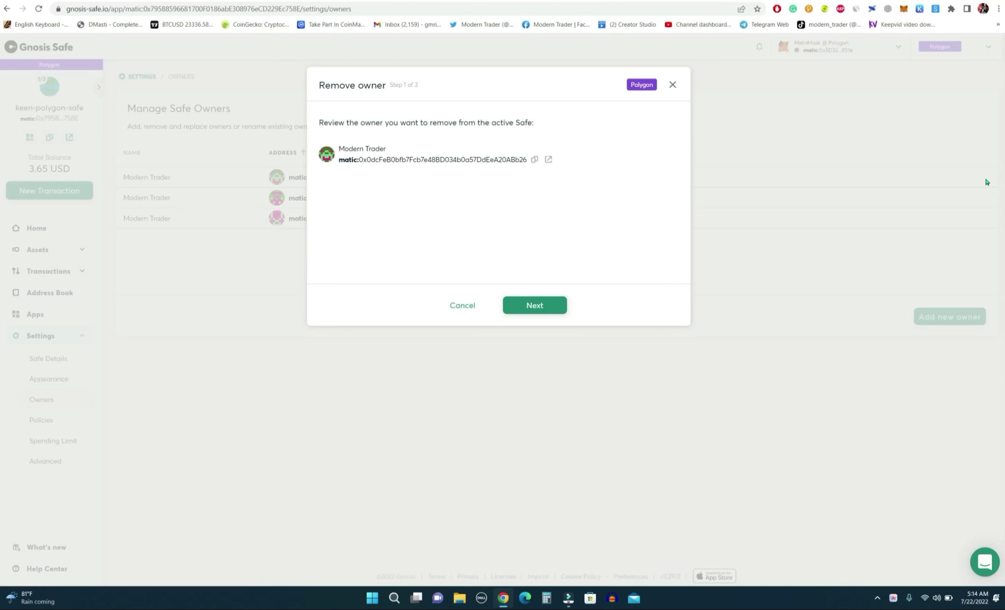
click(558, 305)
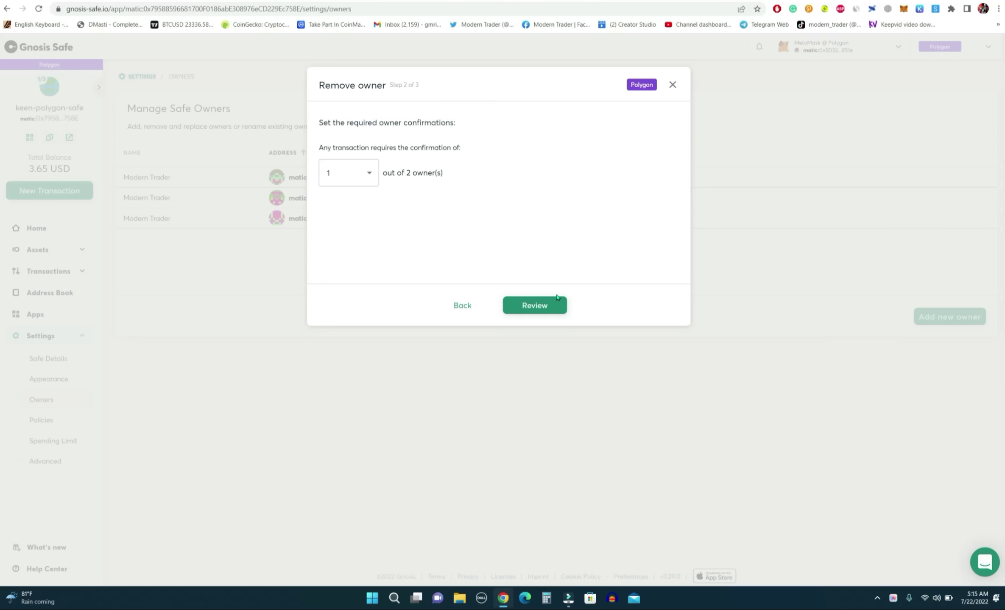
click(352, 178)
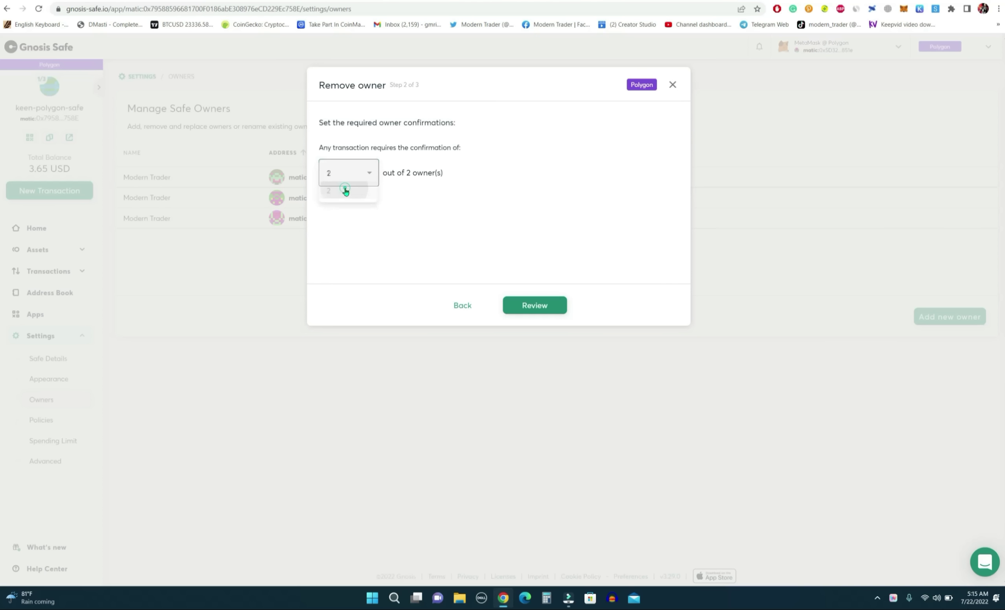
click(344, 188)
click(560, 303)
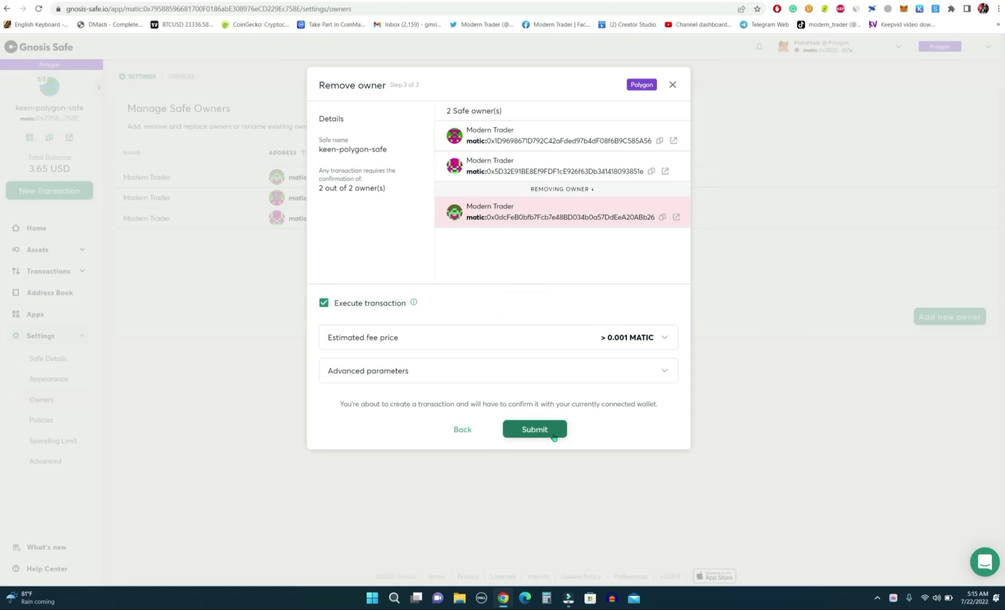
click(553, 434)
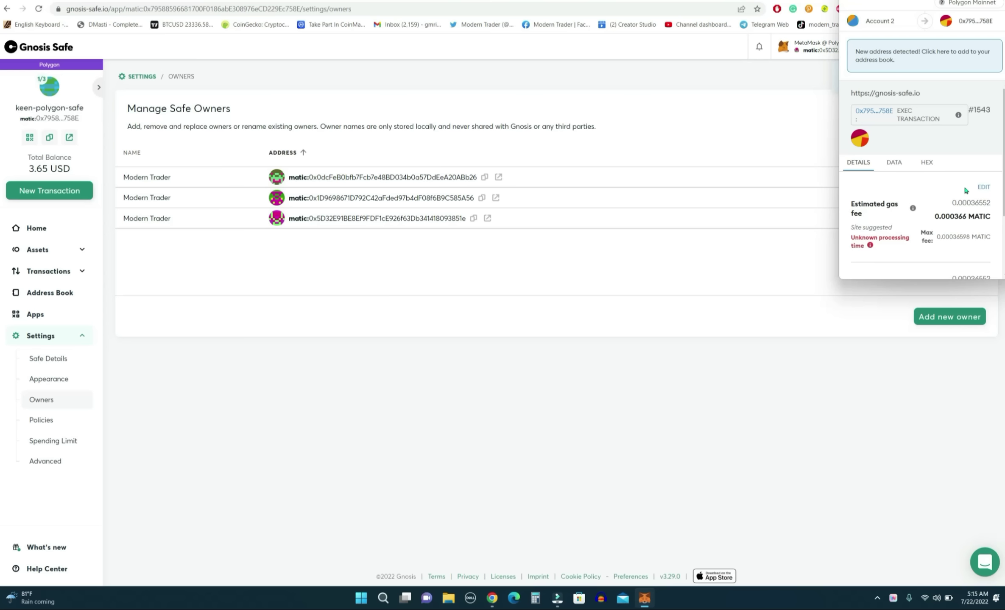
- Review the gas fee of the owner removal, keep the suggested fee and confirm the transaction in the Account 2 wallet
scroll(964, 189, down, 3)
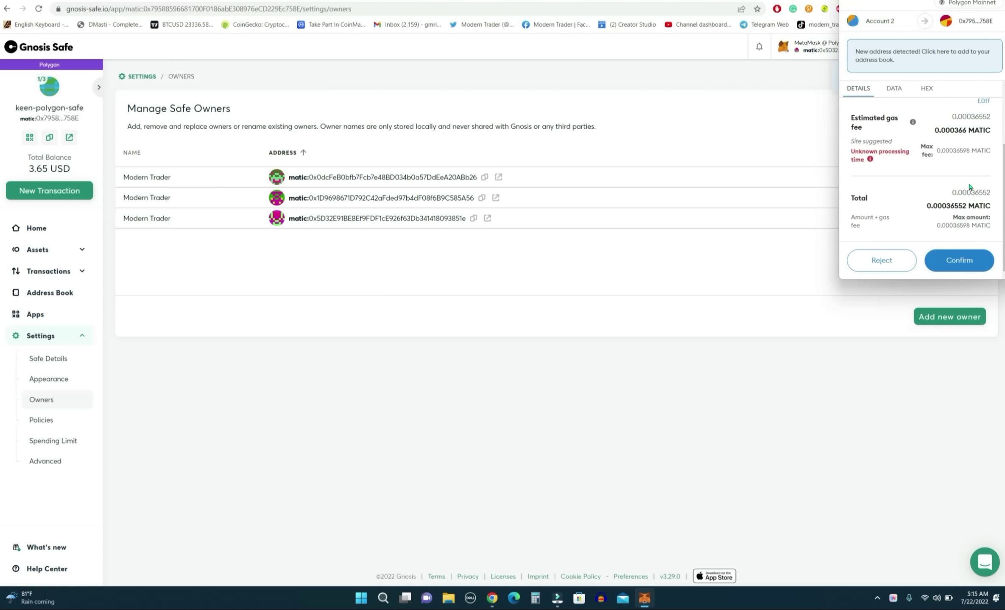
scroll(966, 187, up, 3)
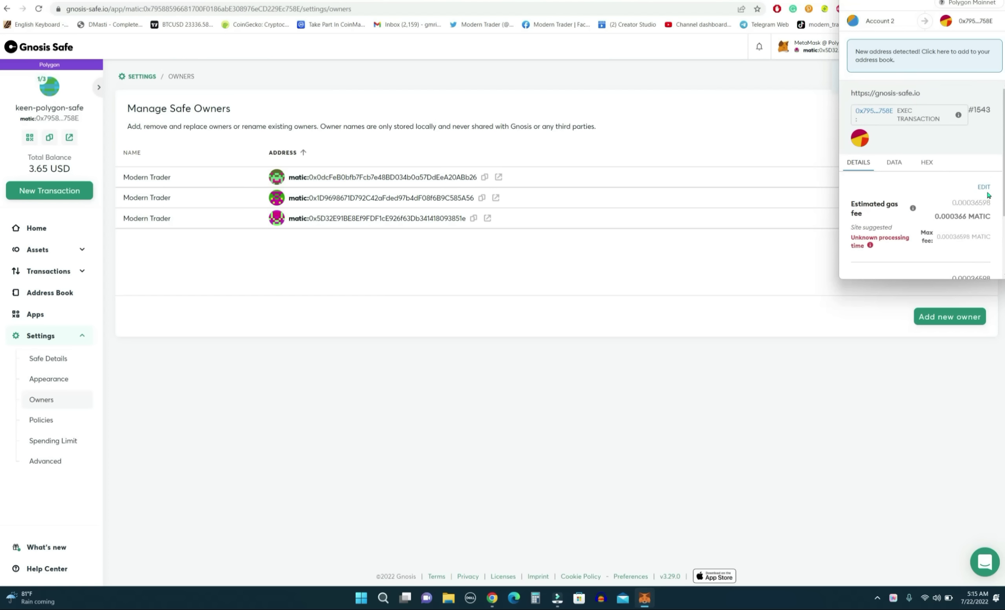
click(983, 187)
scroll(977, 177, down, 2)
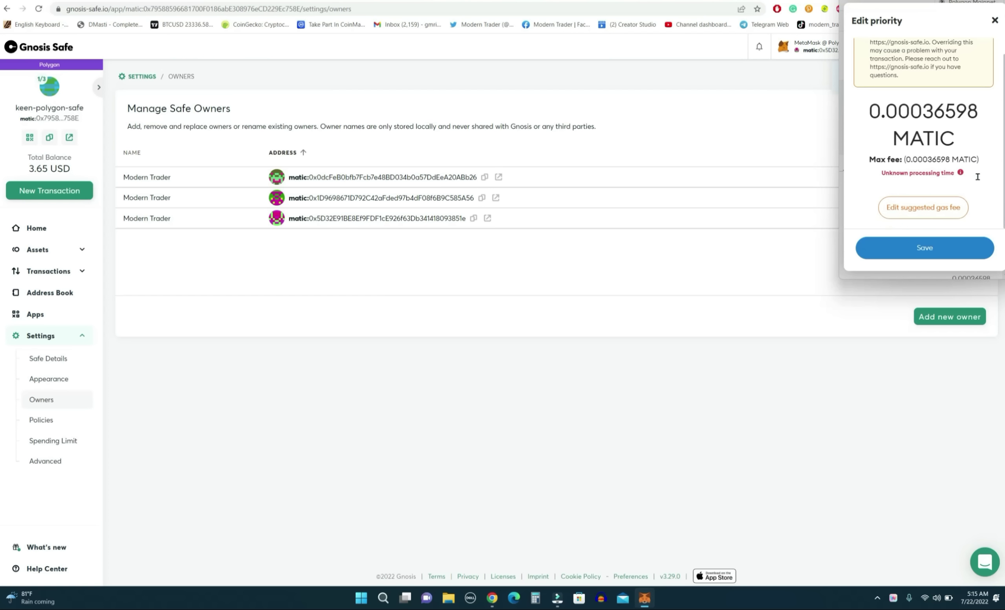
click(941, 250)
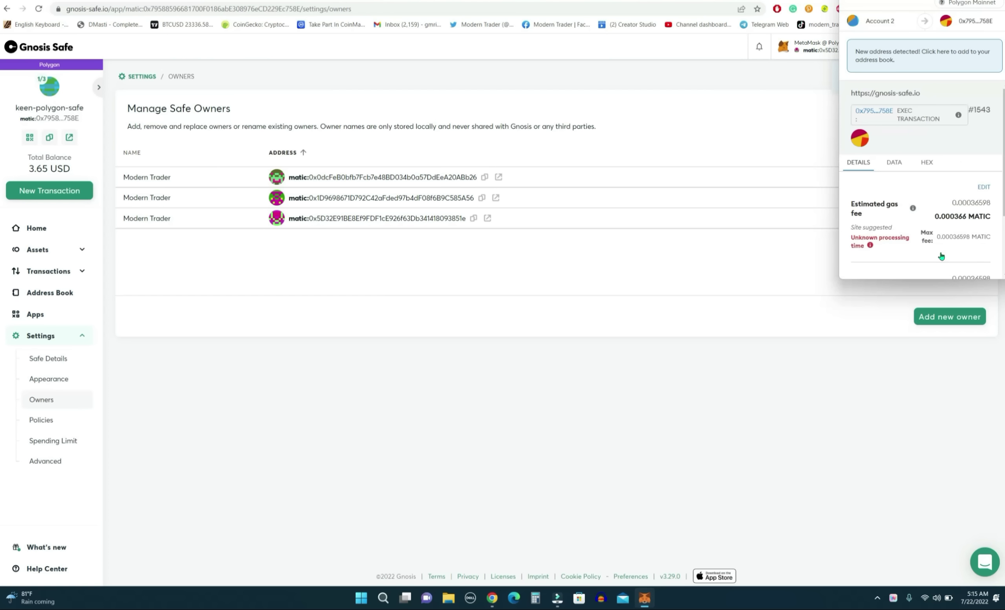
scroll(982, 229, down, 1)
click(974, 261)
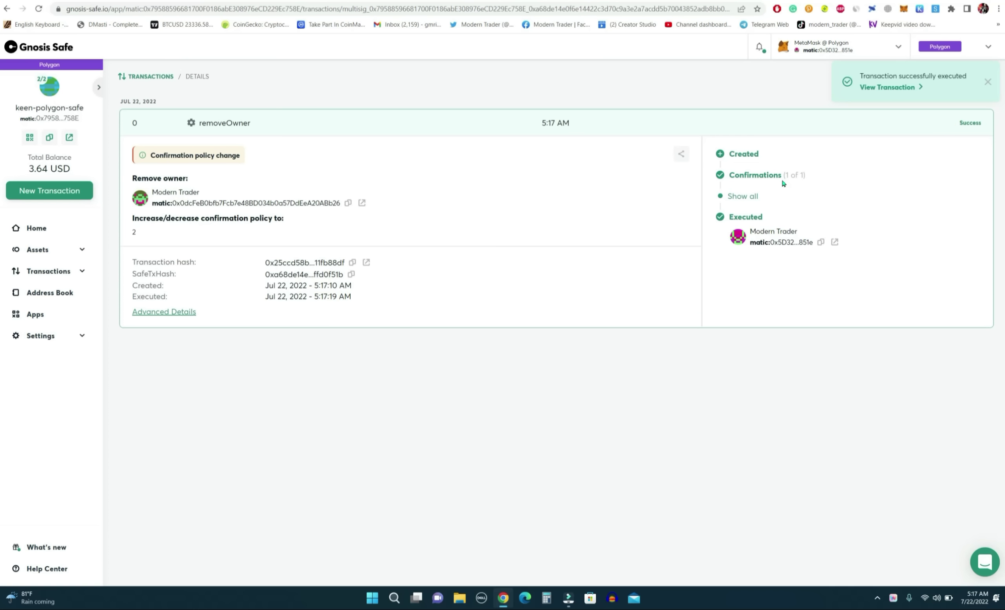
- Start adding a new owner to the Polygon Safe, pasting the removed owner's wallet address as the owner address
click(50, 336)
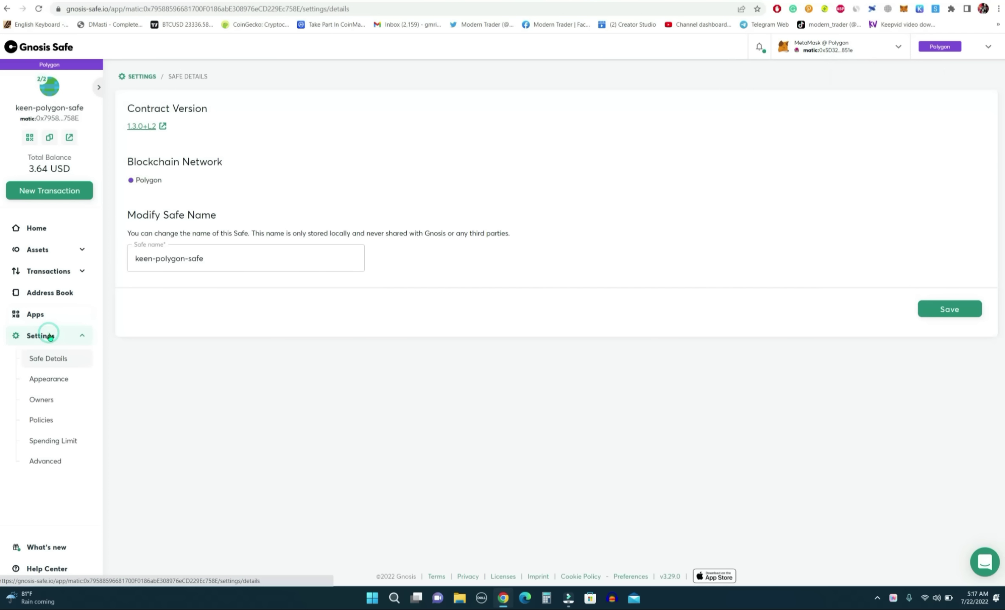
click(70, 400)
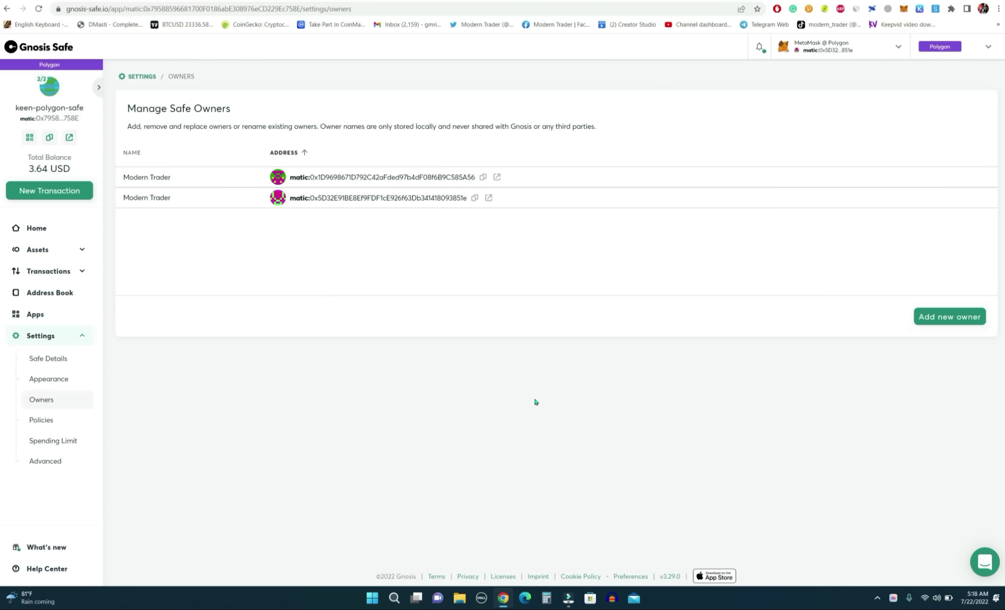
click(941, 325)
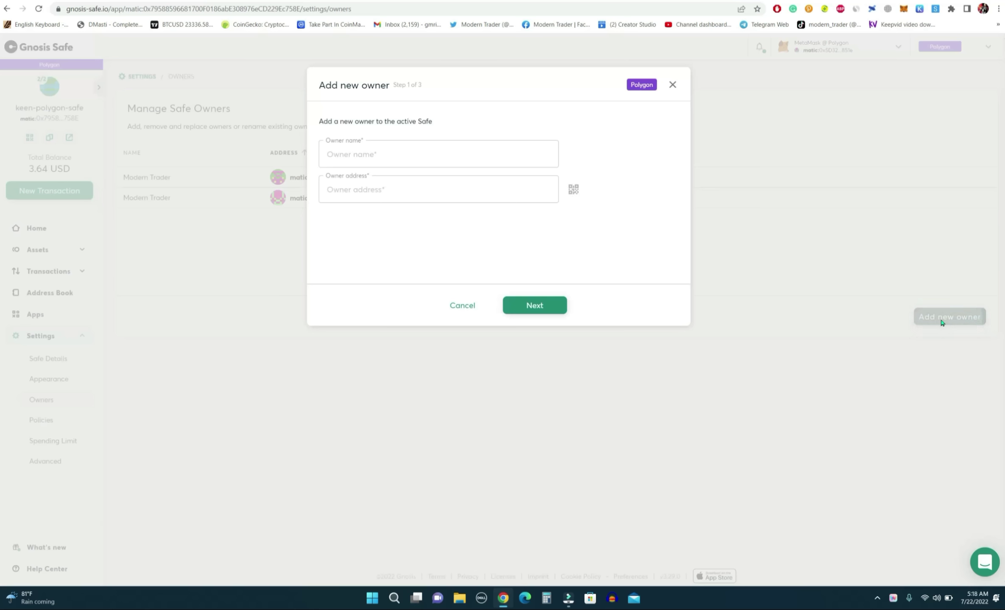
right_click(360, 187)
click(413, 261)
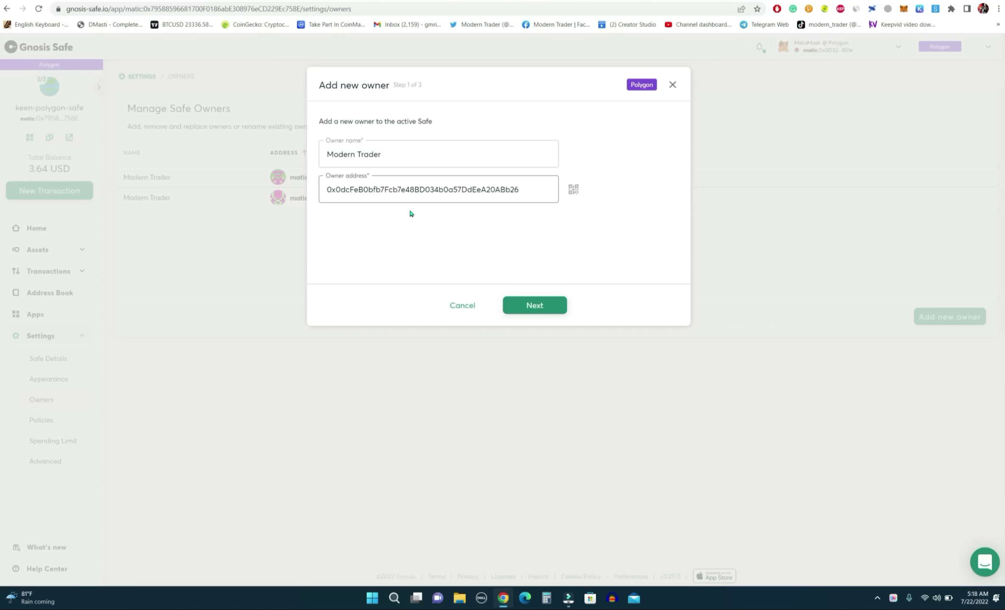
click(549, 314)
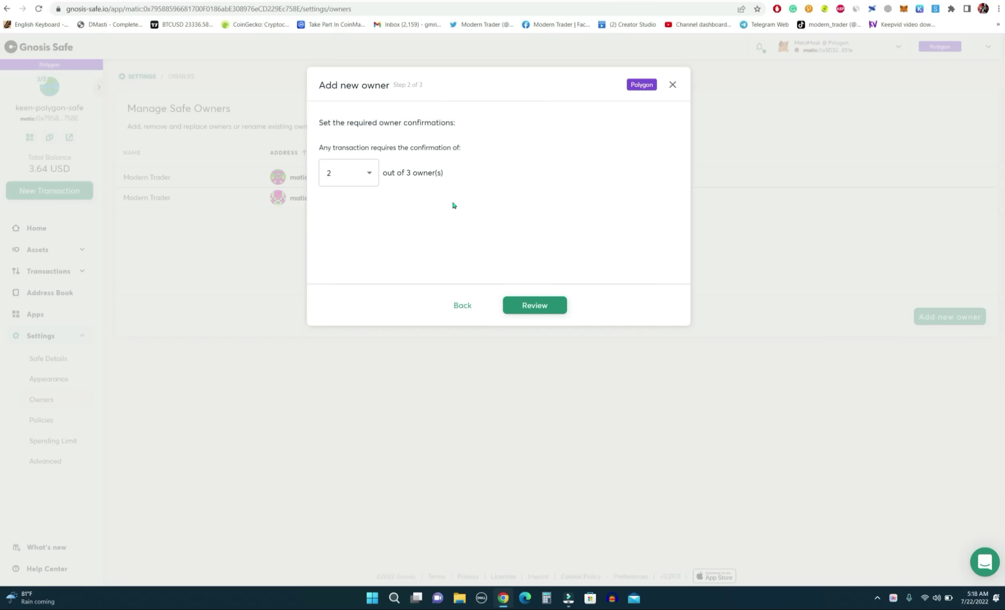
- Require confirmation by 2 out of 3 owners, submit the owner addition and sign it with Account 2
click(361, 185)
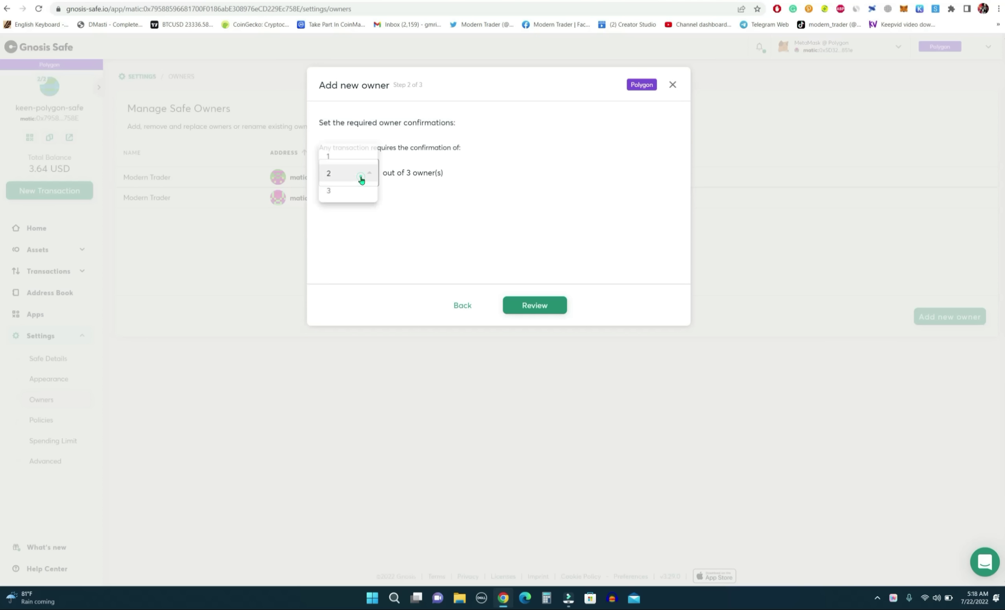
click(360, 176)
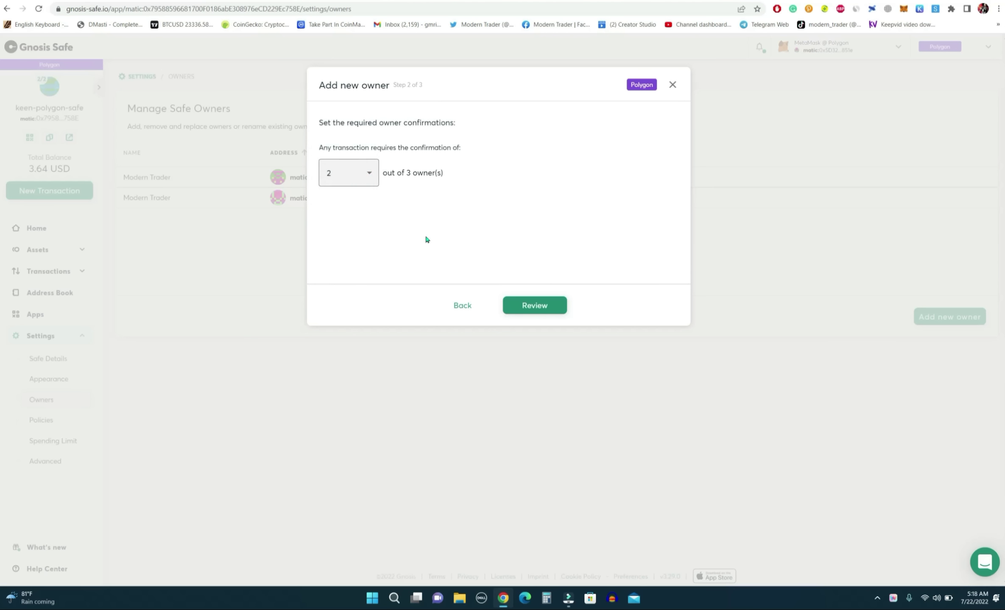
click(522, 309)
click(535, 373)
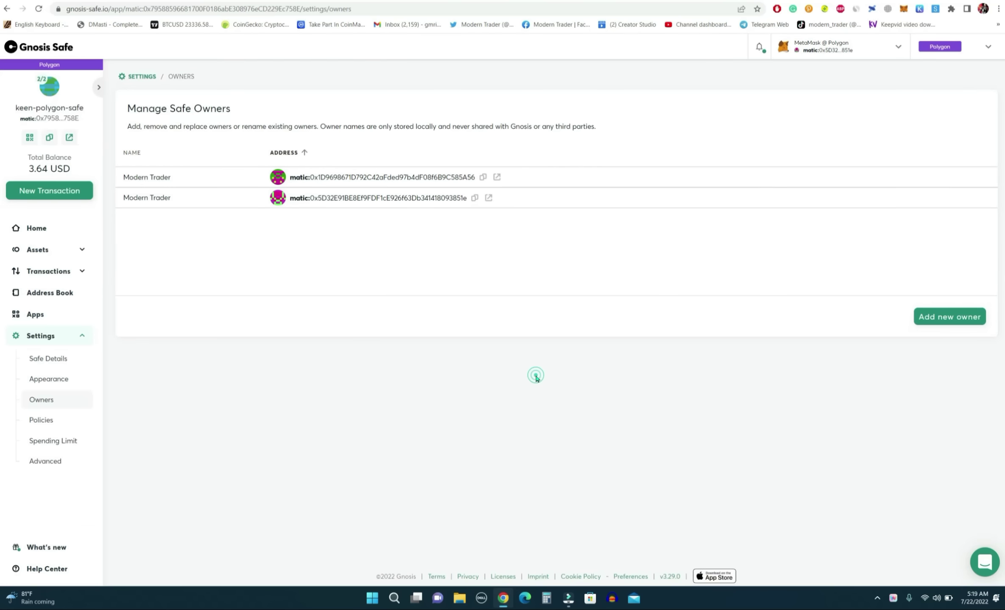
click(982, 235)
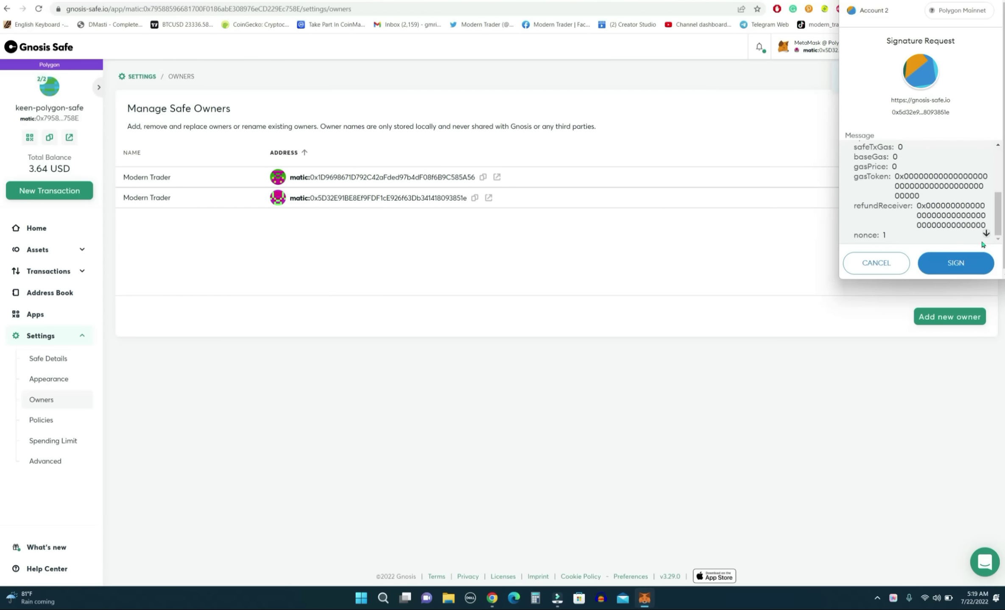
click(955, 263)
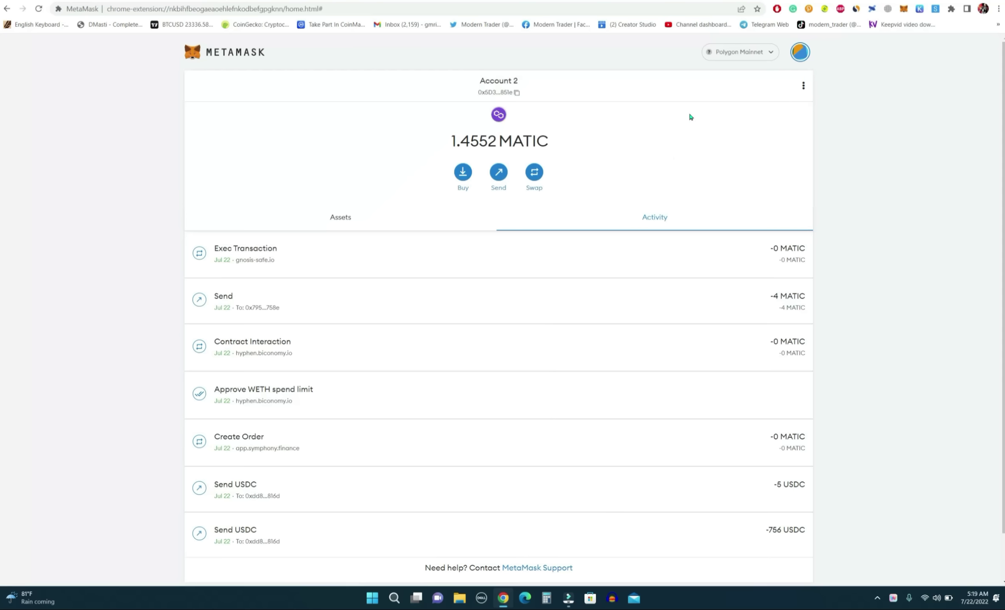
- Switch MetaMask to Account 3, then approve and execute the pending owner addition on the Polygon Safe
click(800, 53)
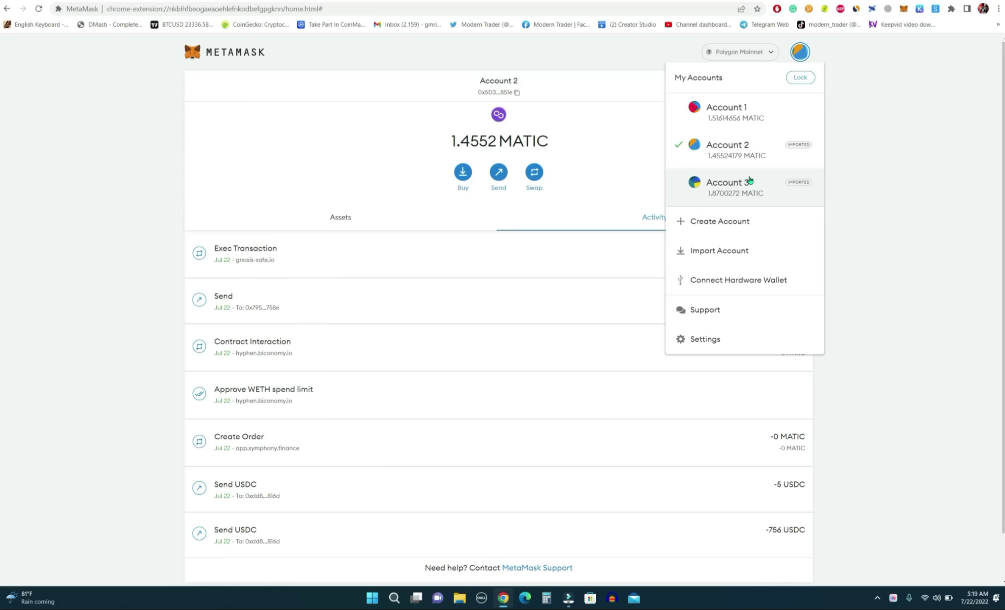
click(737, 186)
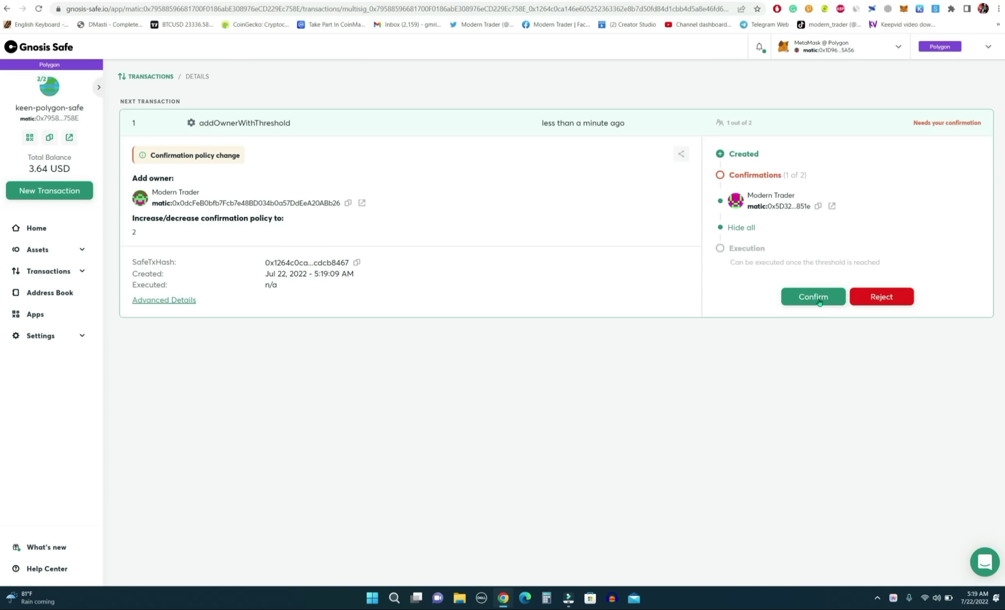
click(817, 299)
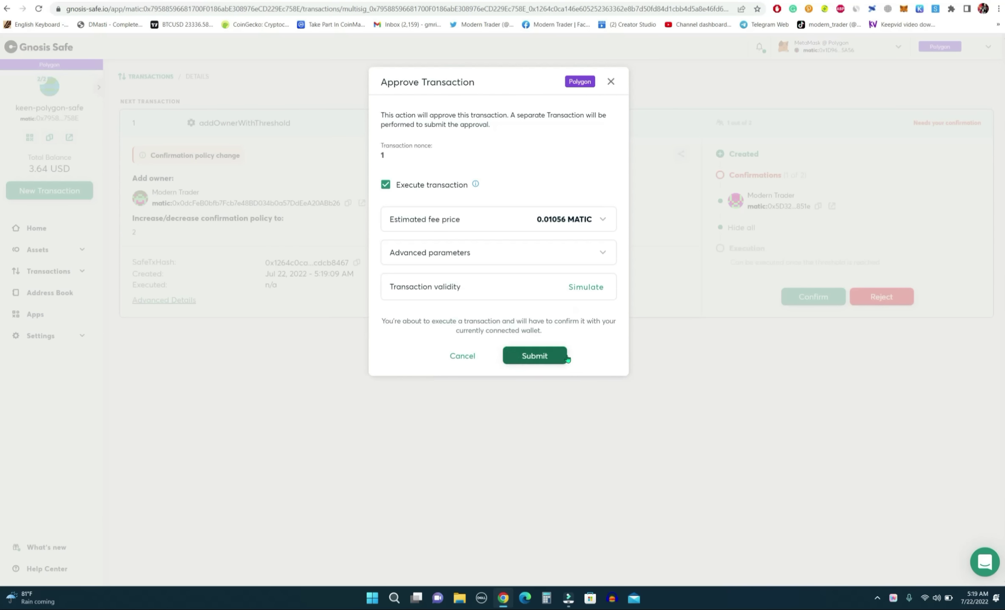
click(568, 358)
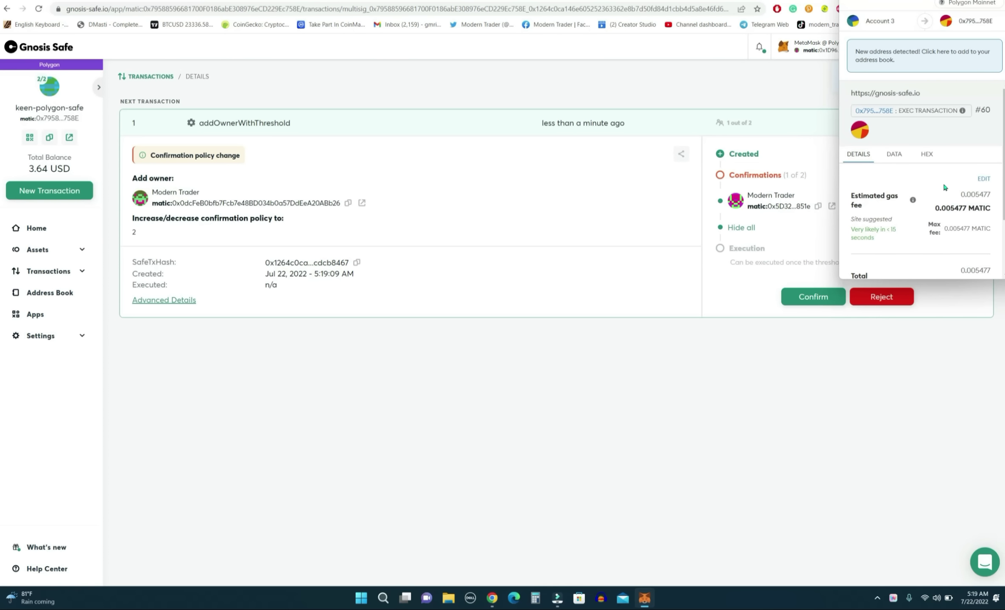
scroll(943, 182, down, 2)
click(957, 260)
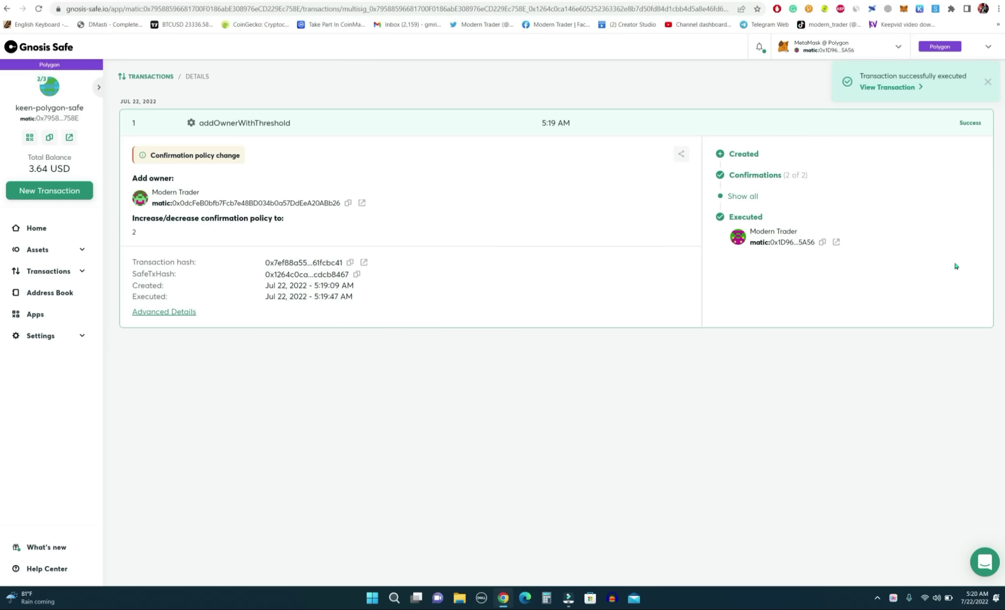
- Launch the 1inch Network app from the Polygon Safe's apps, accepting the disclaimer and completing the security introduction
click(66, 231)
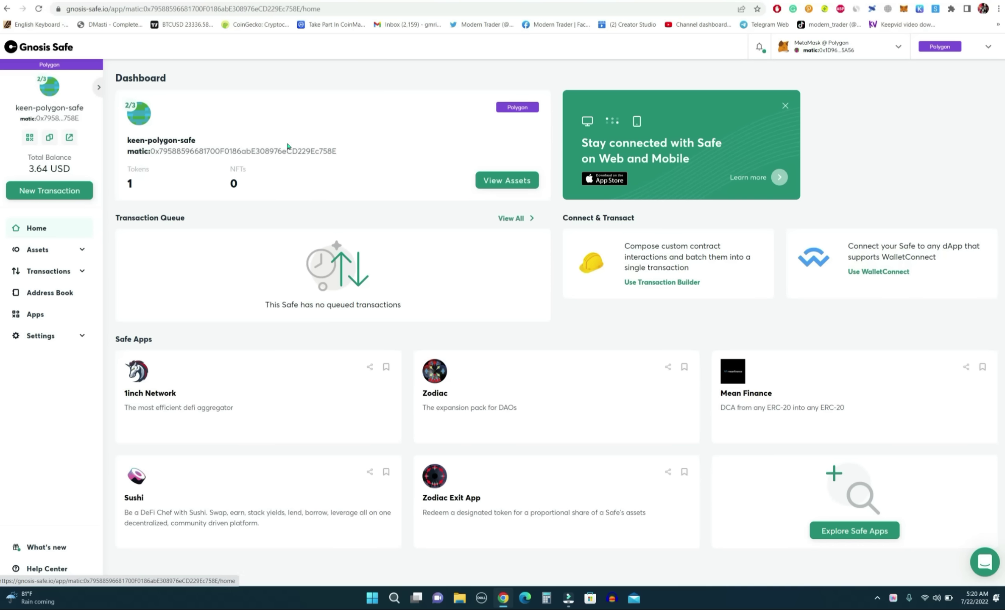
click(41, 321)
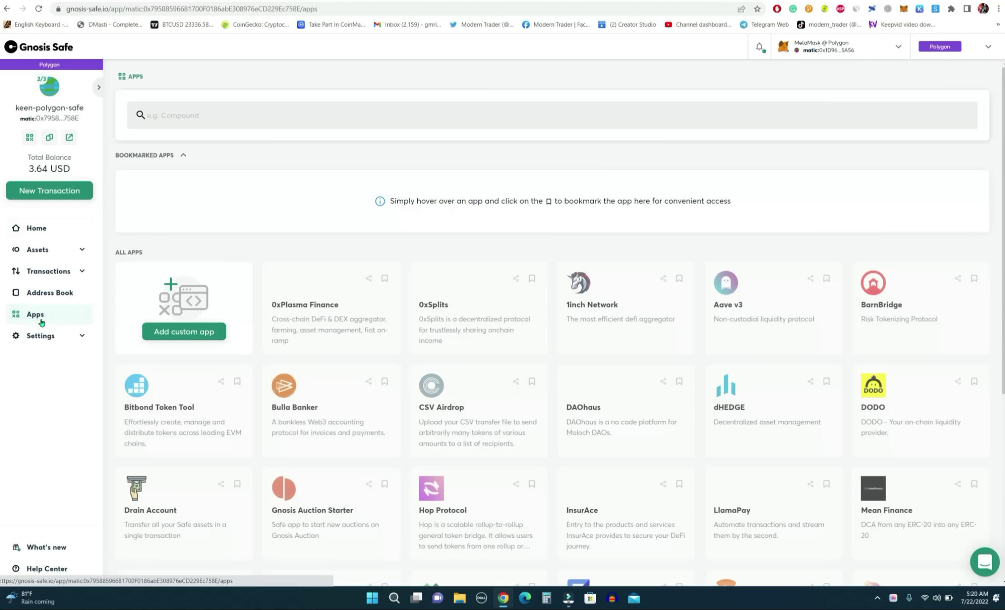
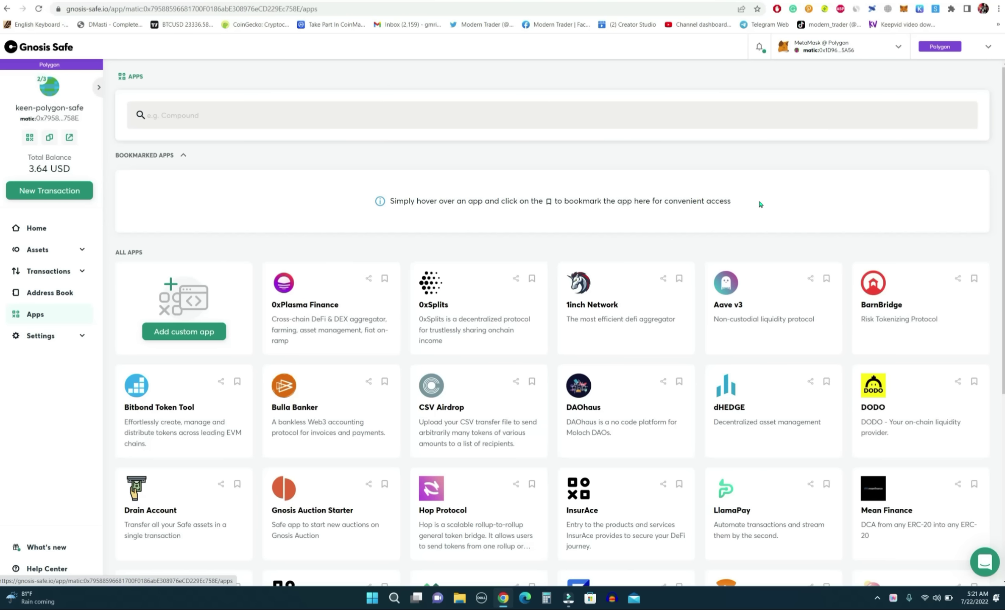
click(611, 314)
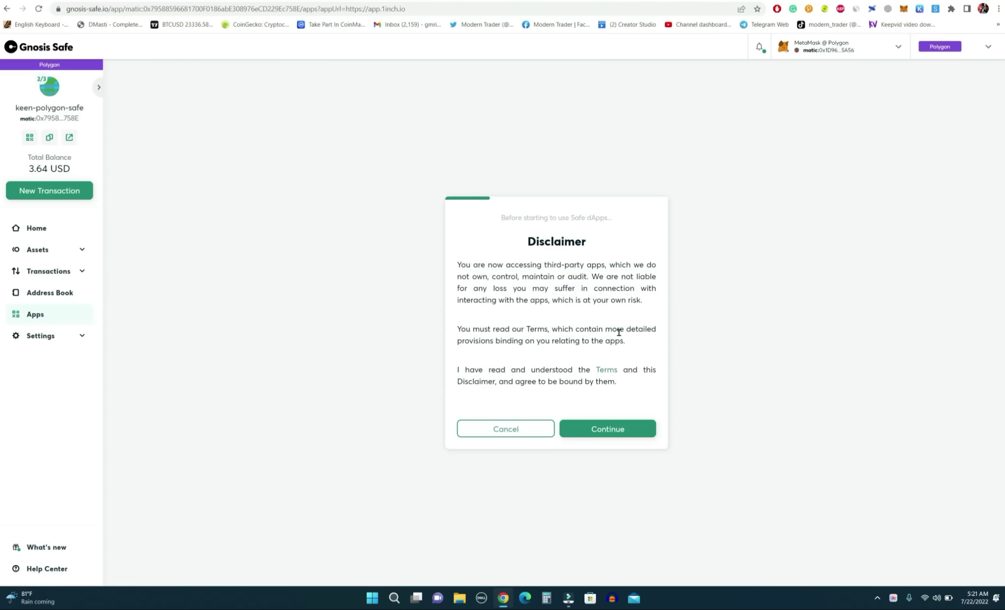
click(616, 434)
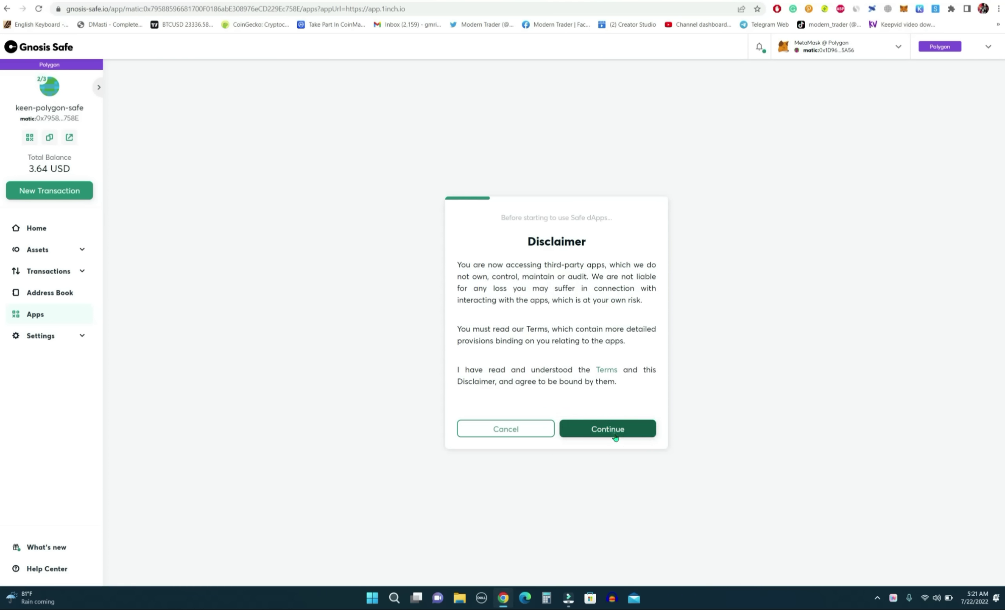
click(615, 438)
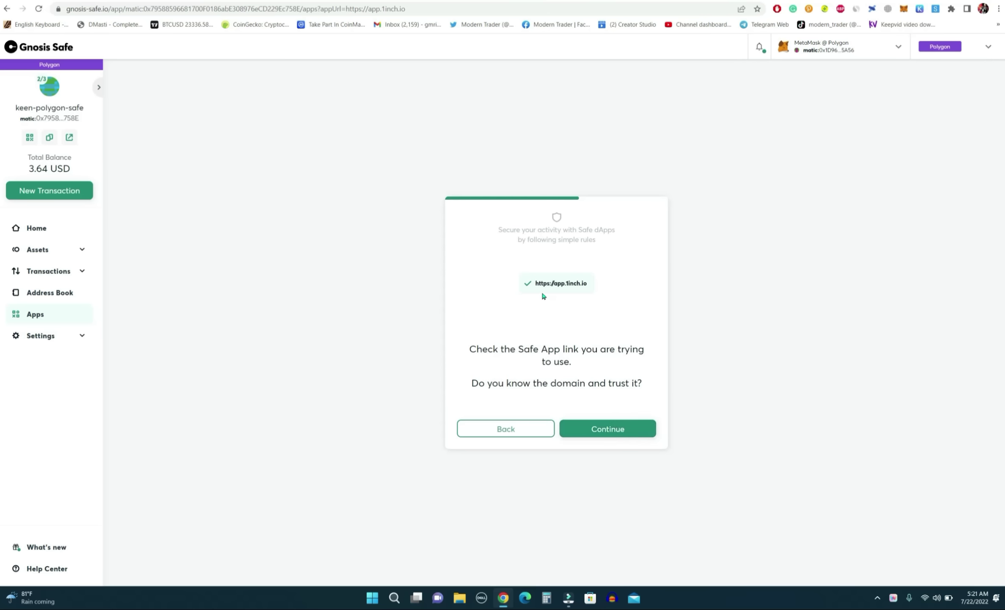
click(603, 434)
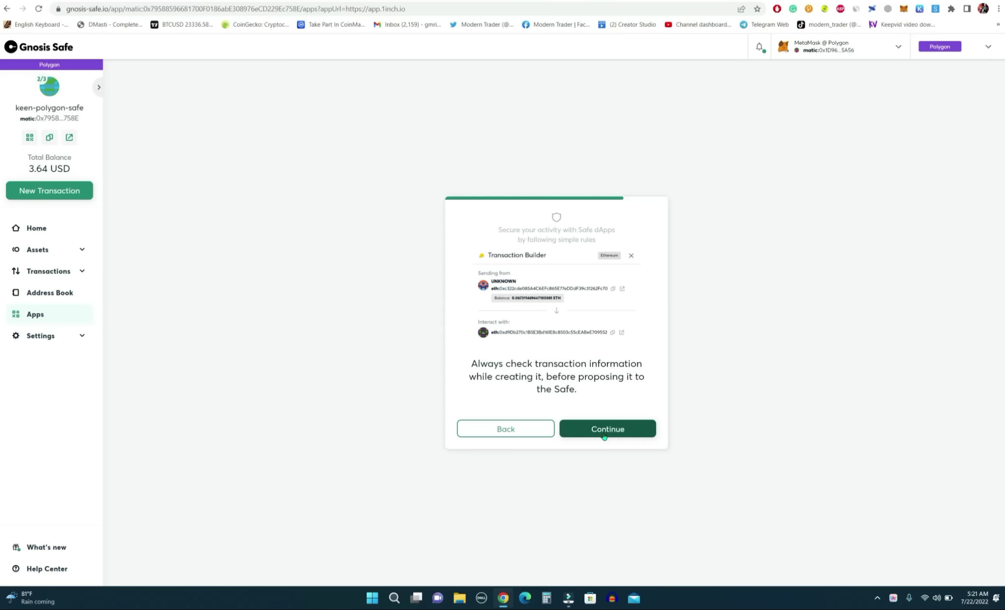
click(603, 435)
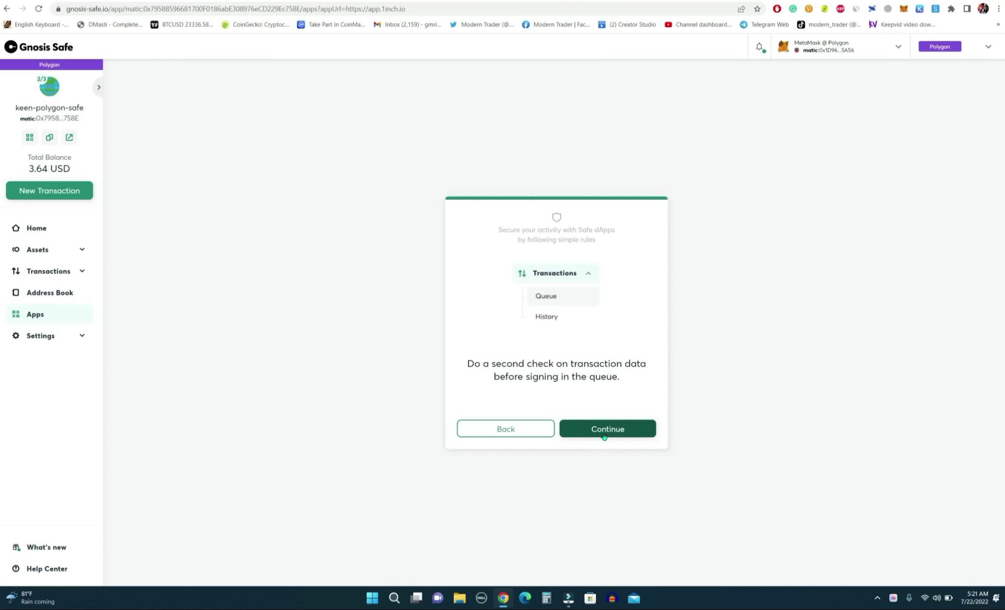
click(604, 435)
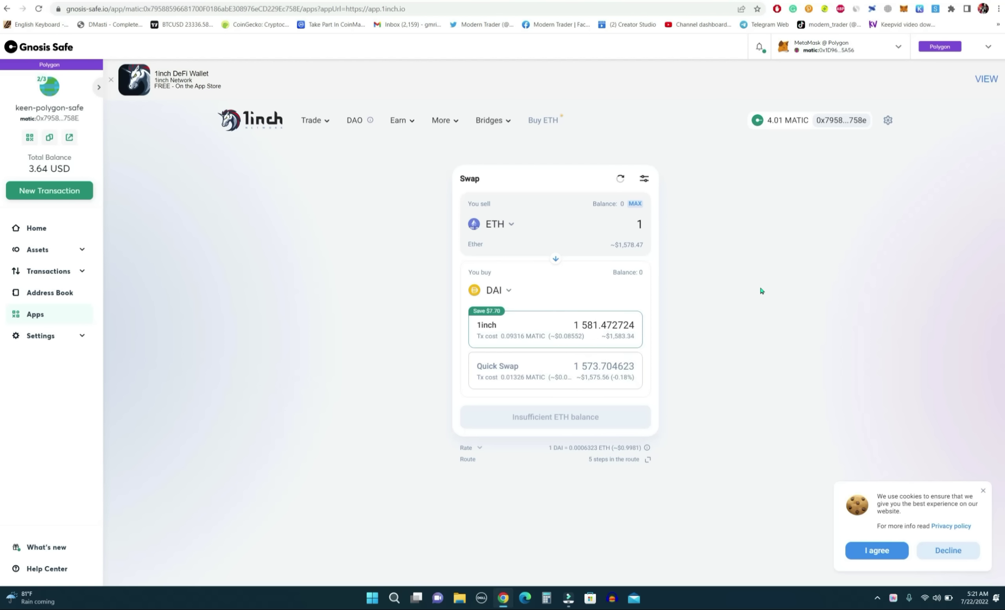
- Set up the 1inch swap to sell 1 MATIC and buy WMATIC
click(497, 225)
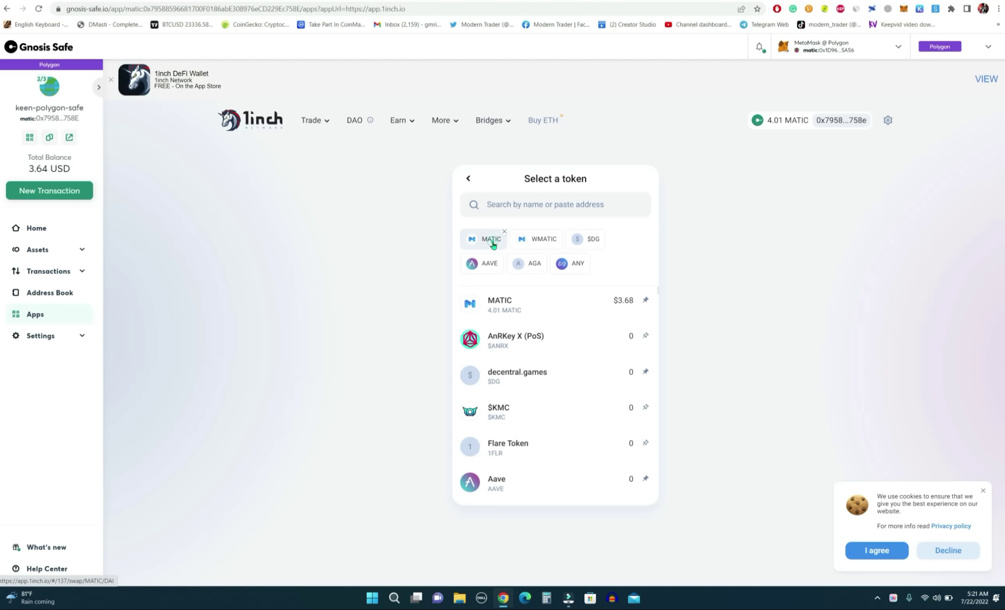
click(492, 240)
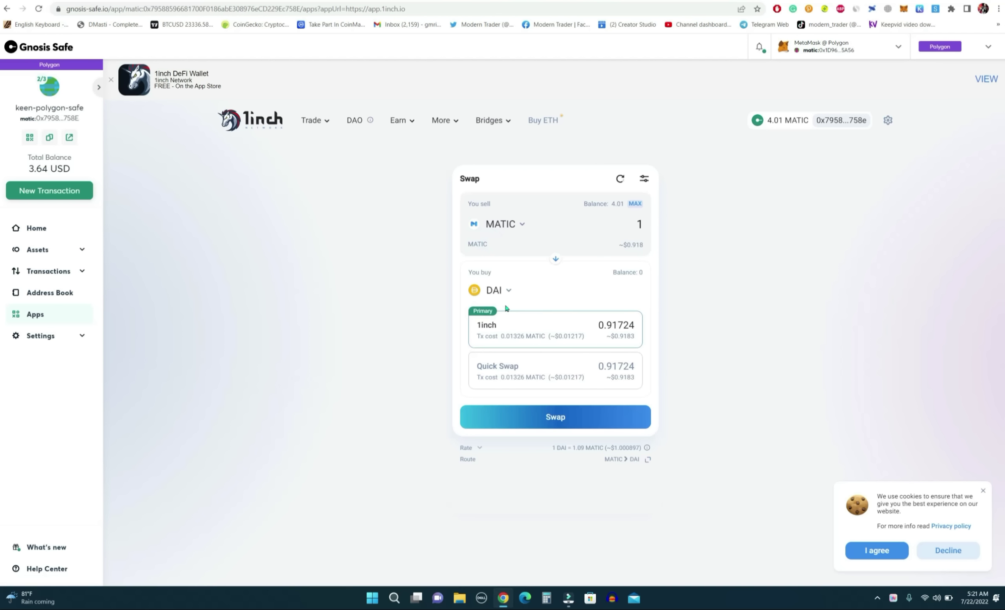
click(500, 291)
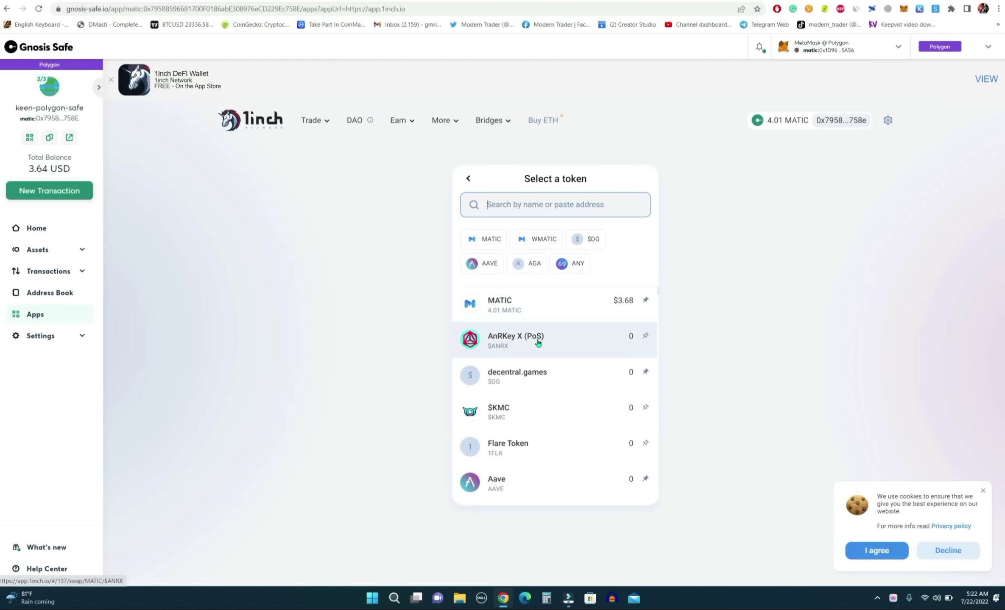
scroll(539, 343, down, 4)
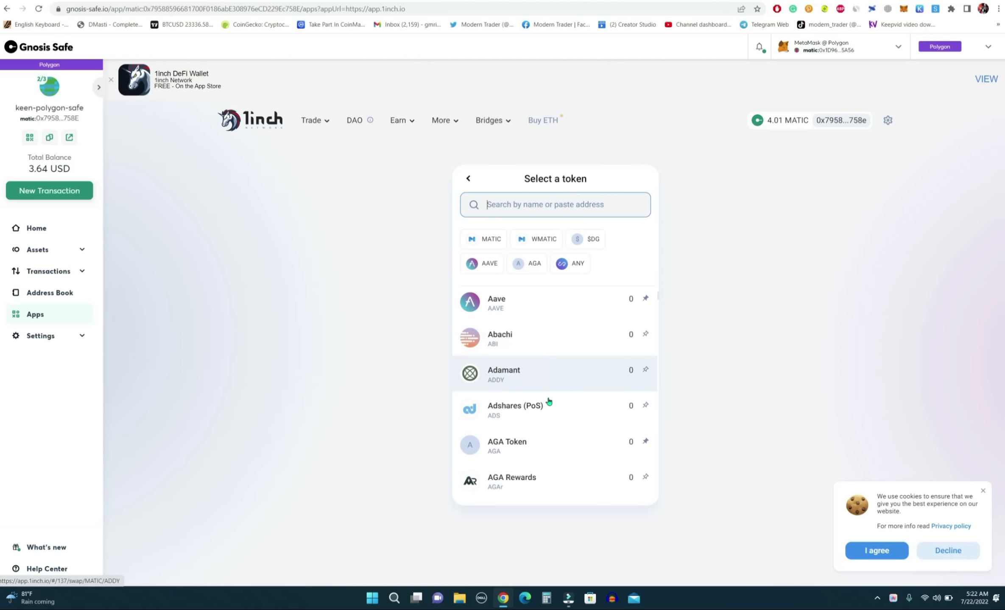
scroll(549, 402, up, 4)
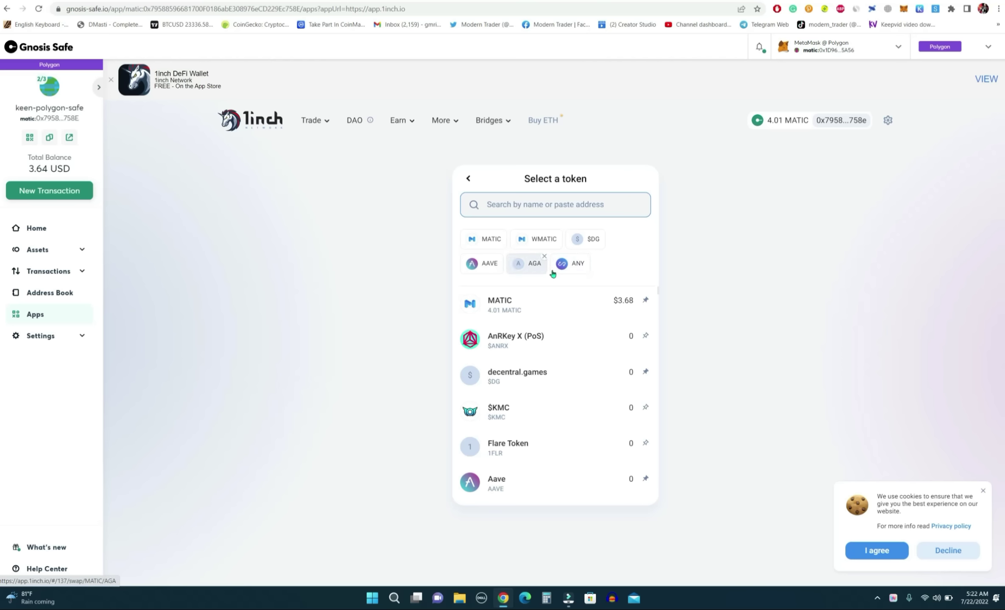
click(537, 240)
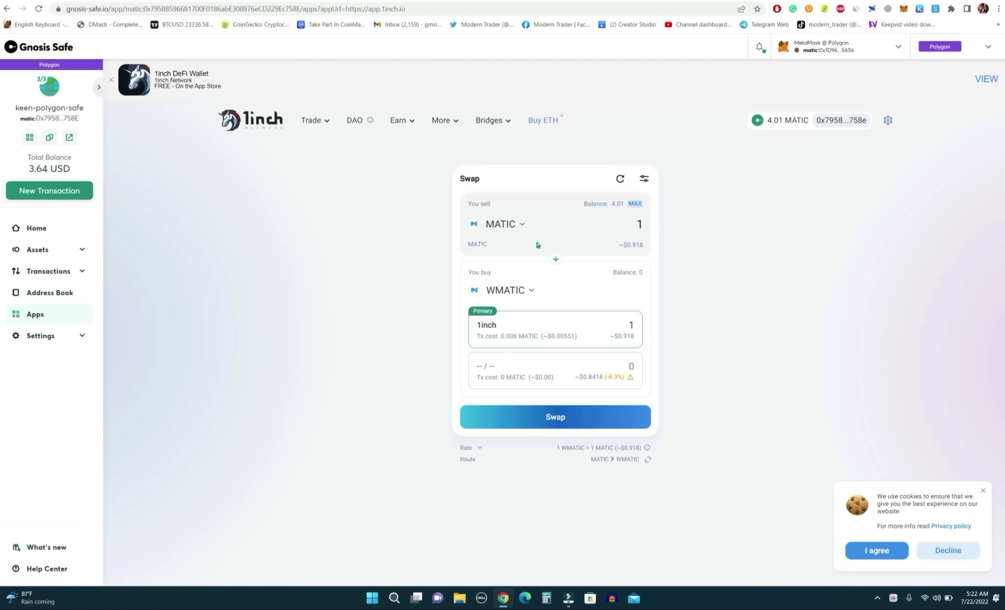
- Accept the 1inch terms, confirm the swap of 1 MATIC to WMATIC, submit it from the Polygon Safe and sign it with Account 3
click(560, 424)
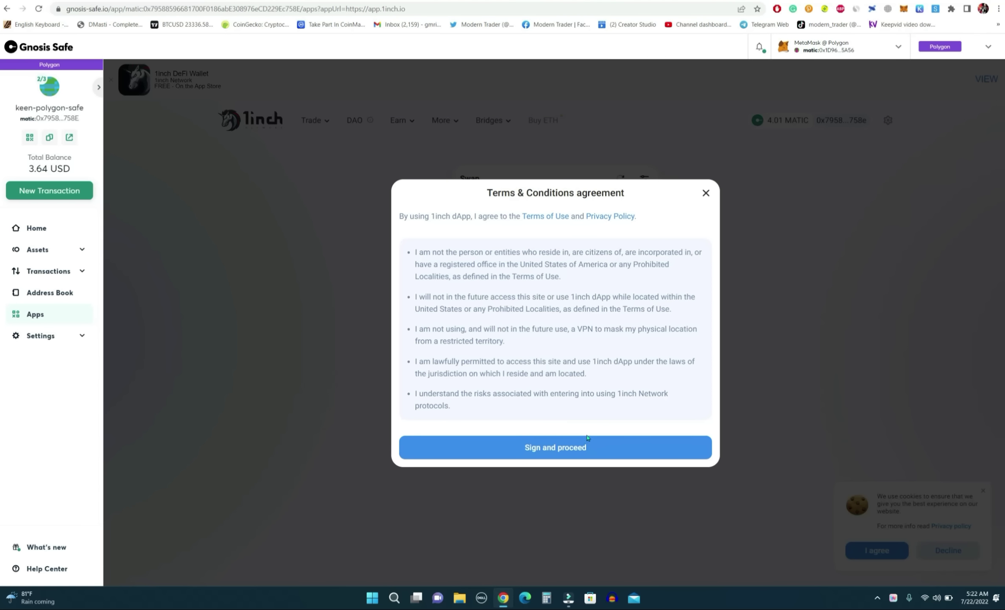
click(538, 454)
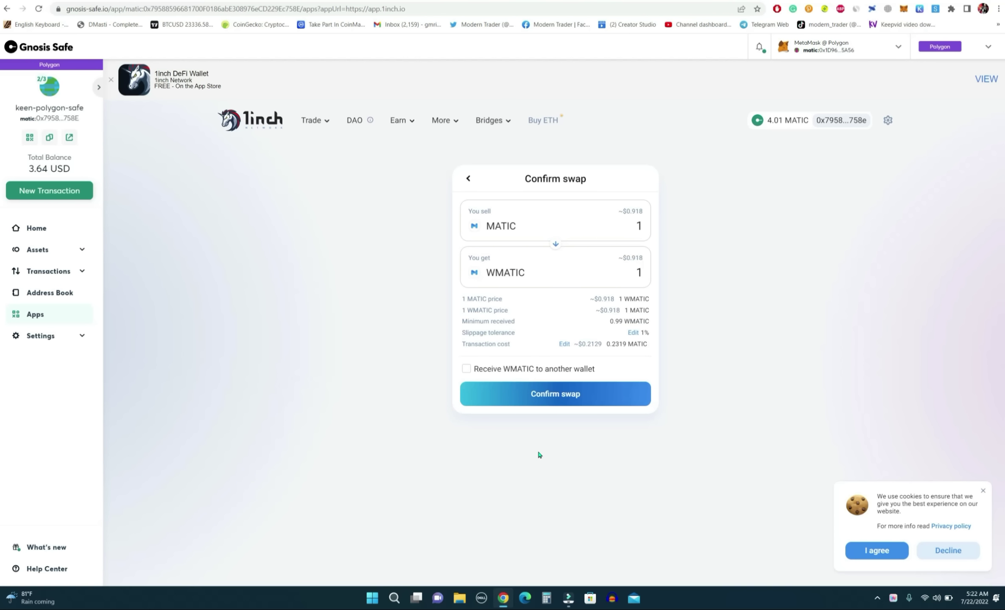
click(538, 398)
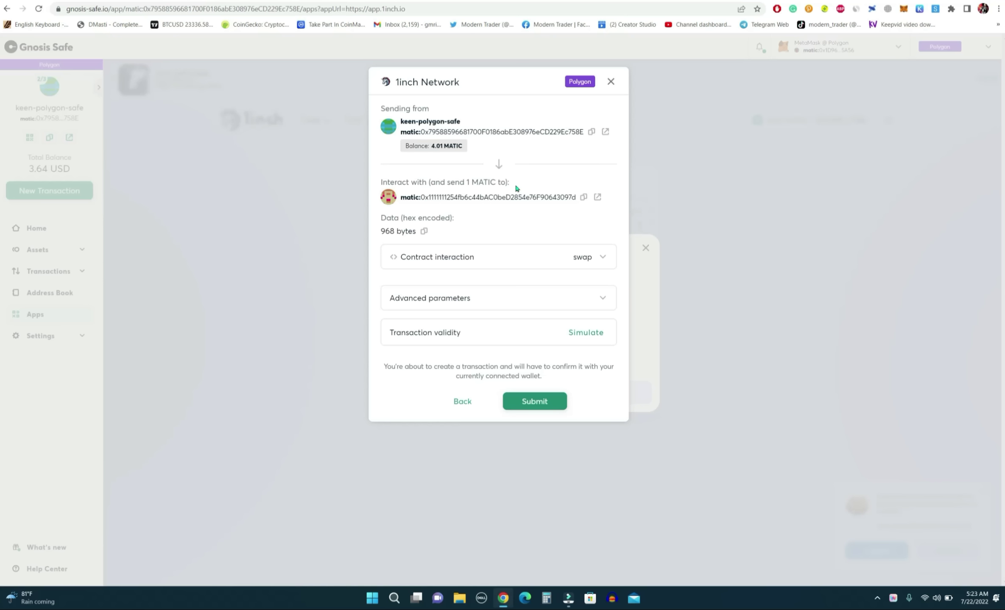
click(545, 400)
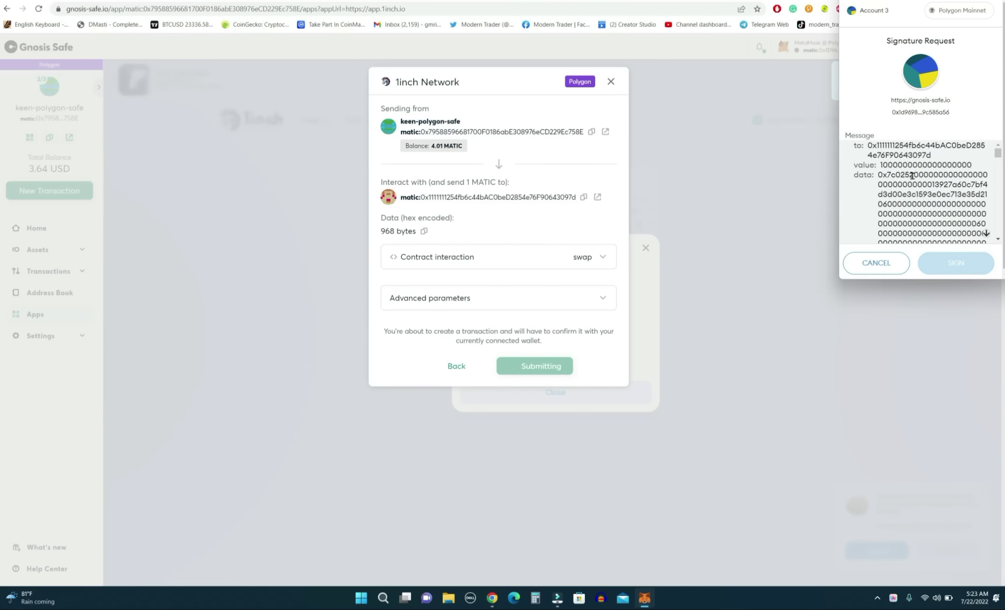
scroll(920, 179, down, 5)
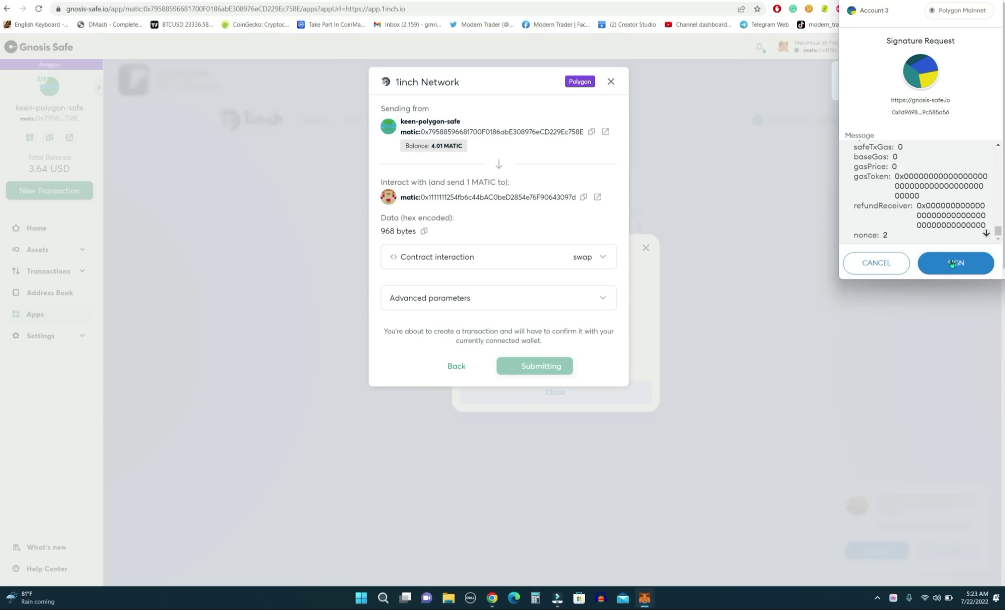
click(955, 263)
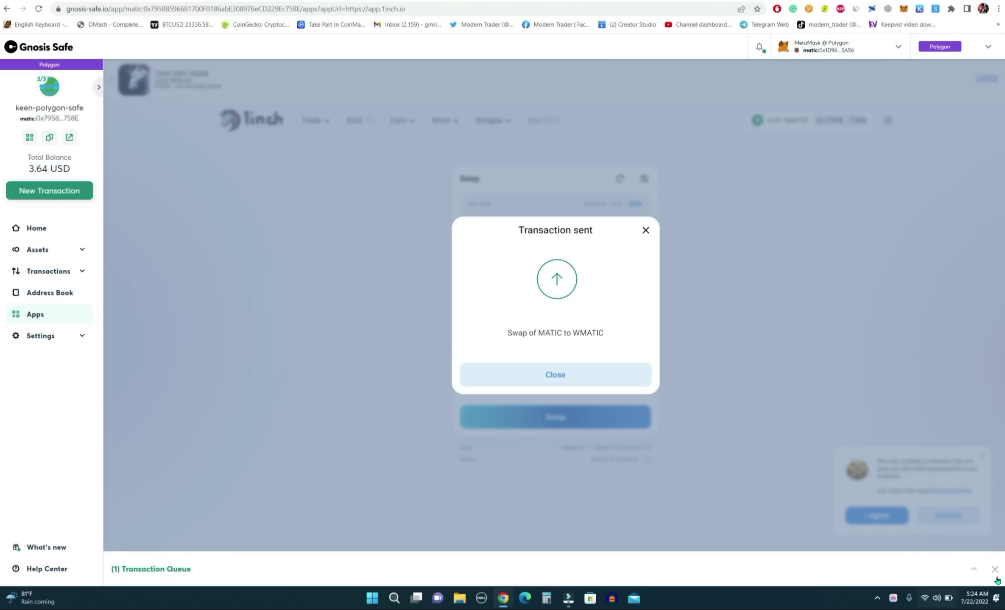
- Switch MetaMask to Account 2, then approve and execute the queued 1inch swap on the Polygon Safe
click(974, 570)
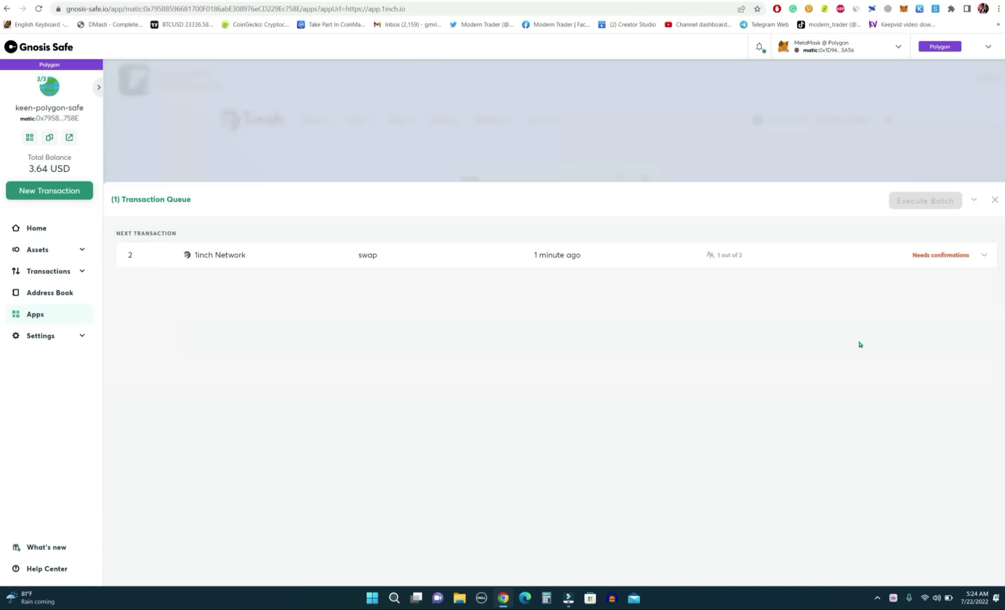
click(940, 255)
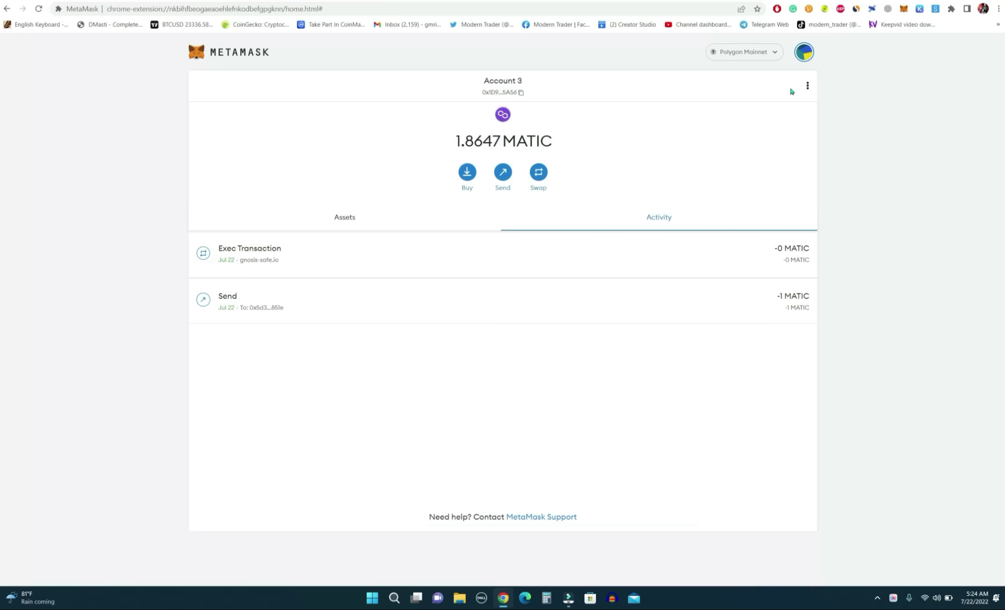
click(815, 51)
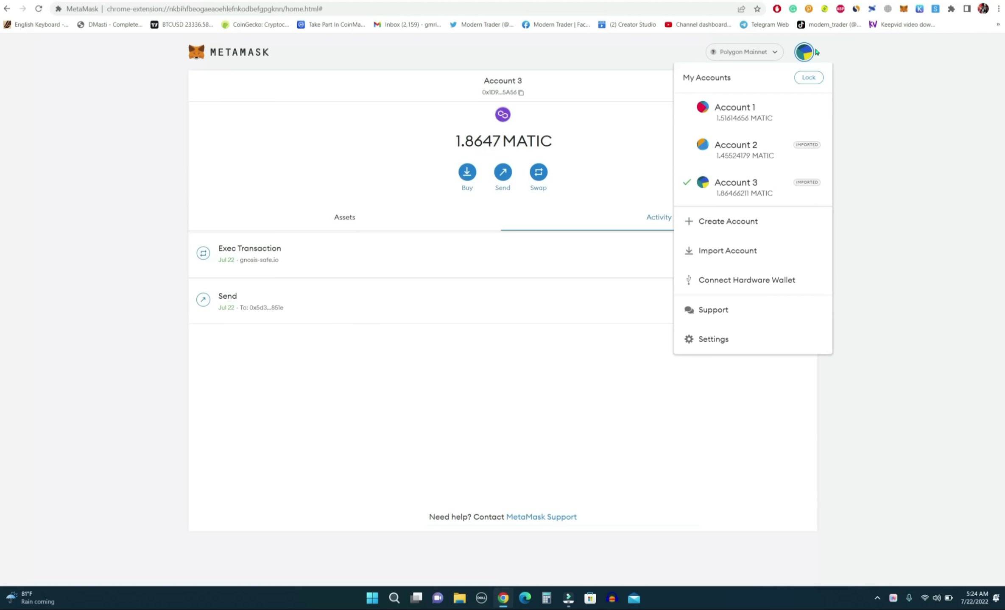
click(753, 145)
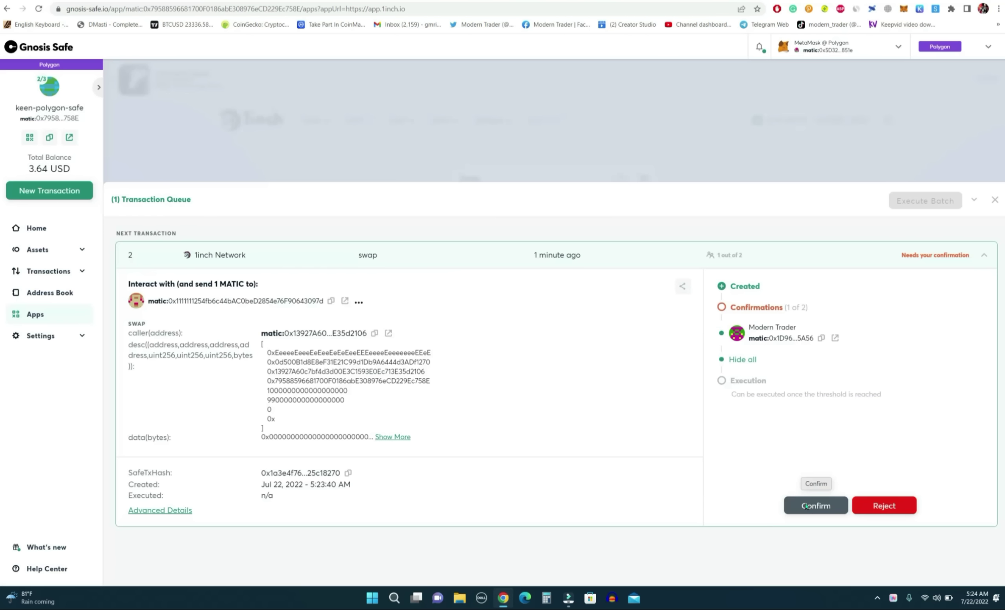
click(805, 508)
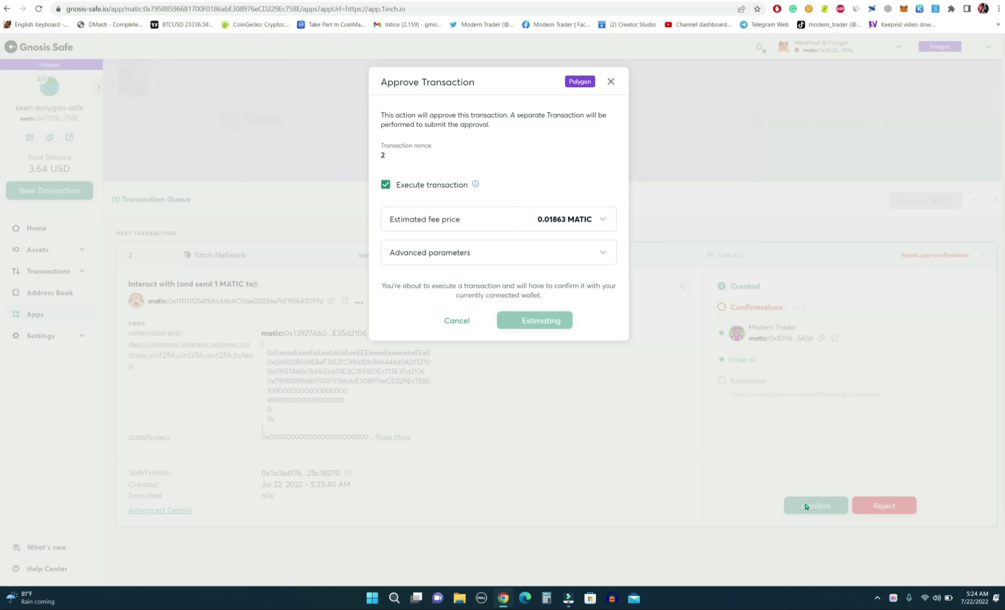
click(531, 356)
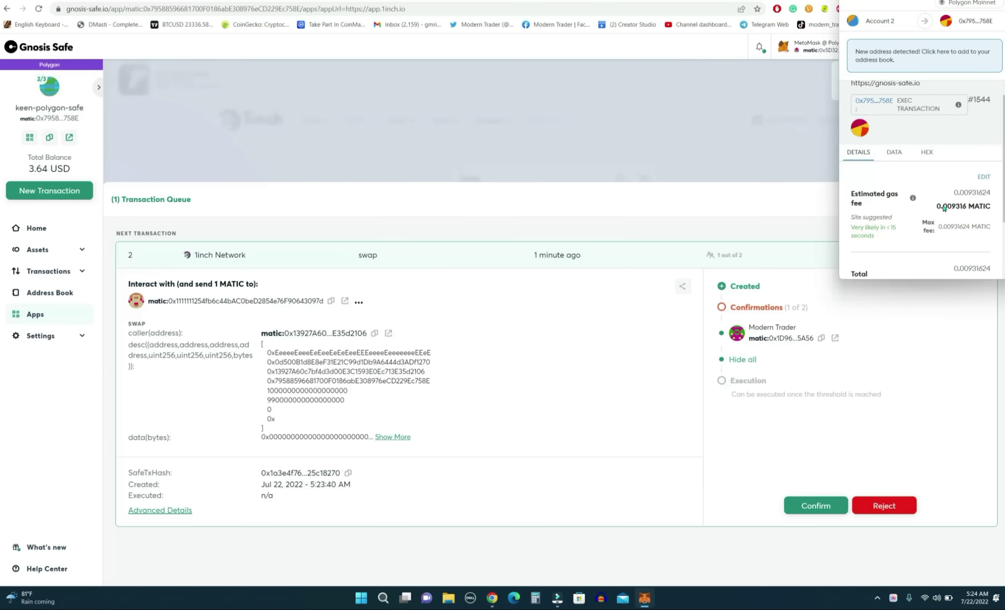
scroll(945, 208, down, 2)
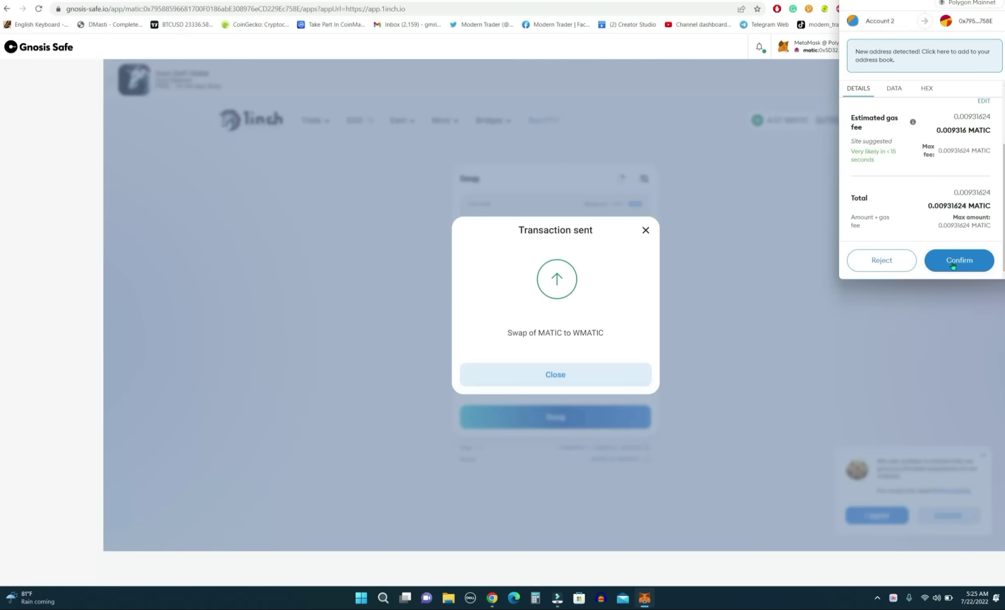
click(952, 262)
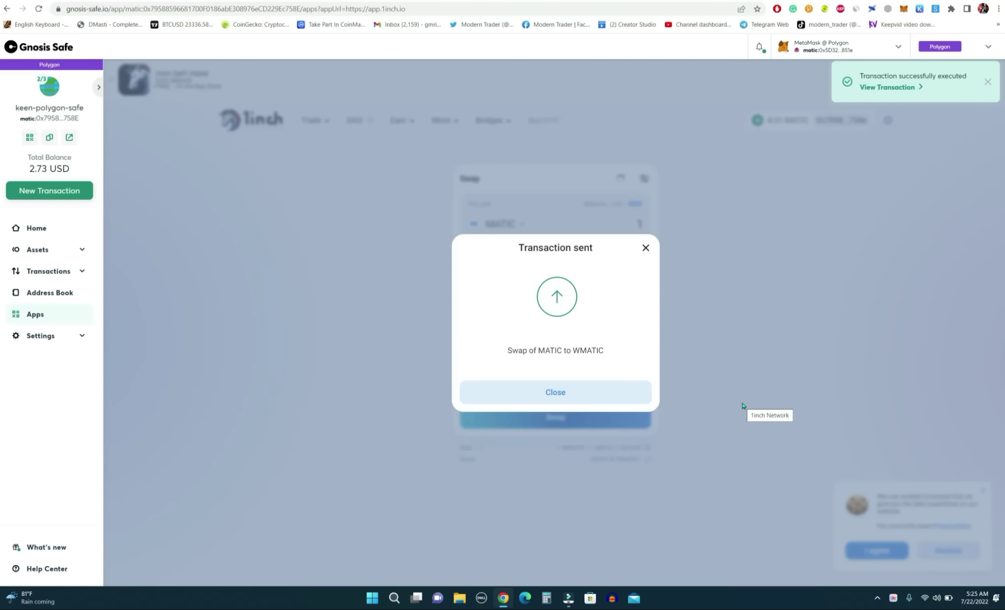
- Dismiss the swap notice and check the Polygon Safe's coin balances from its dashboard
click(646, 250)
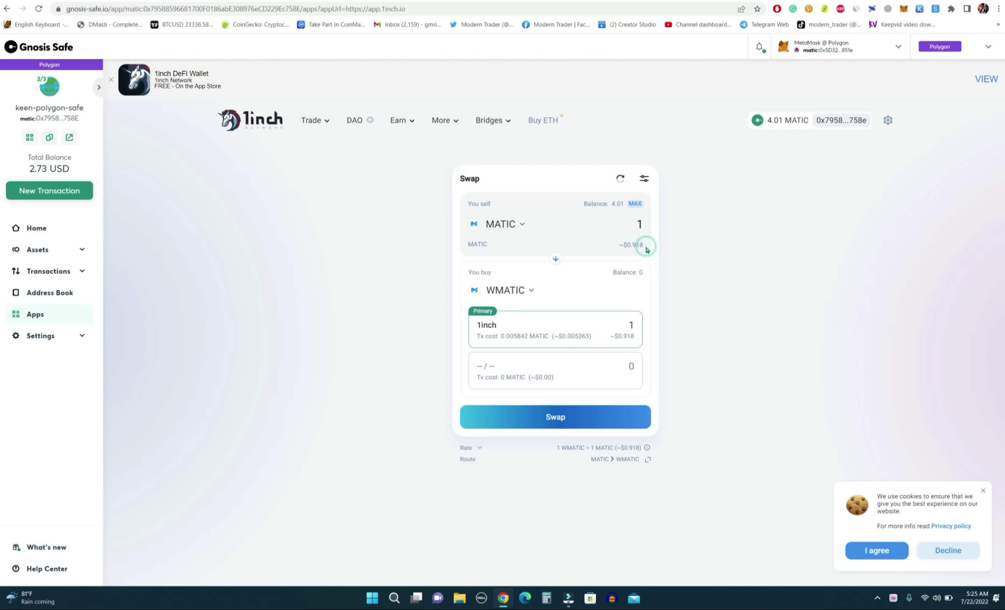
click(36, 228)
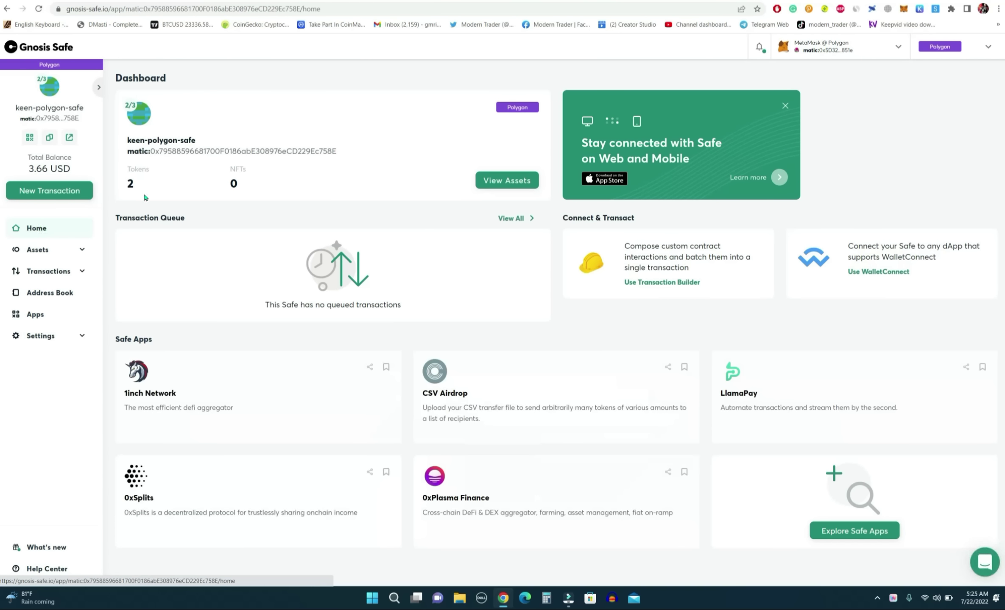
click(500, 181)
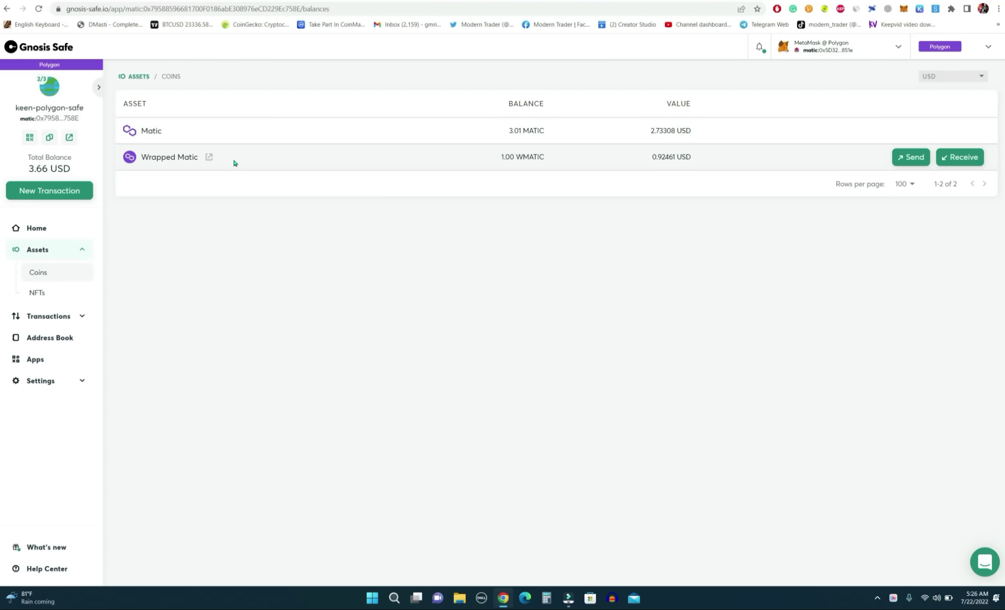
click(43, 234)
- Review Account 2's token assets in MetaMask on Polygon and return to the Polygon Safe's dashboard
key(ctrl+Tab)
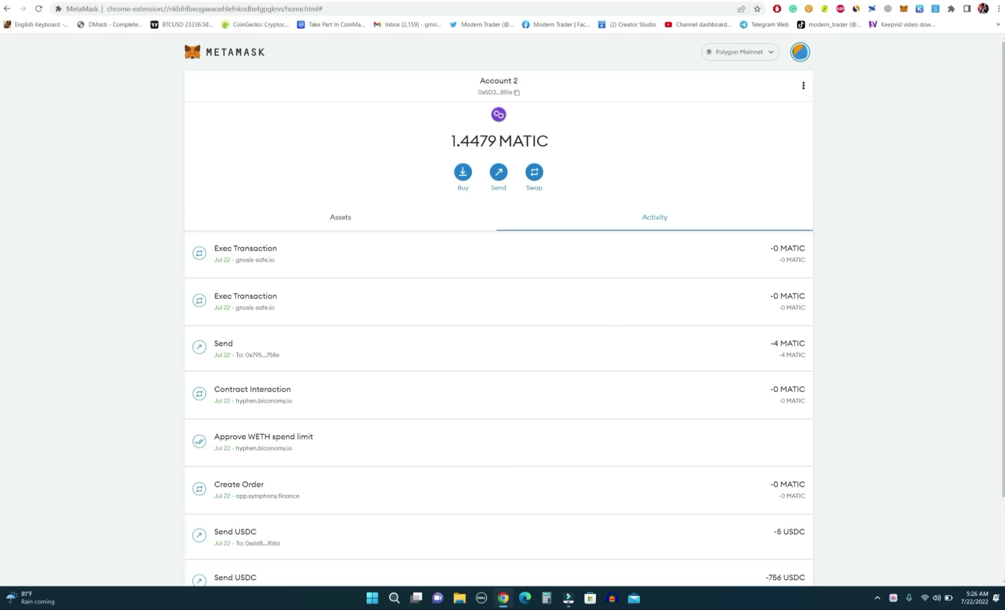
click(356, 225)
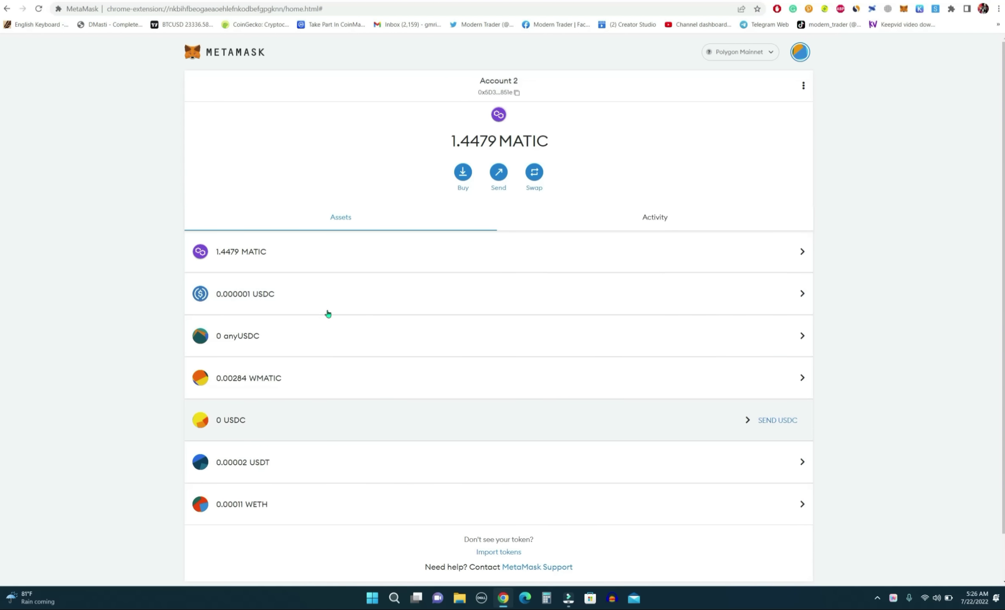
key(ctrl+Tab)
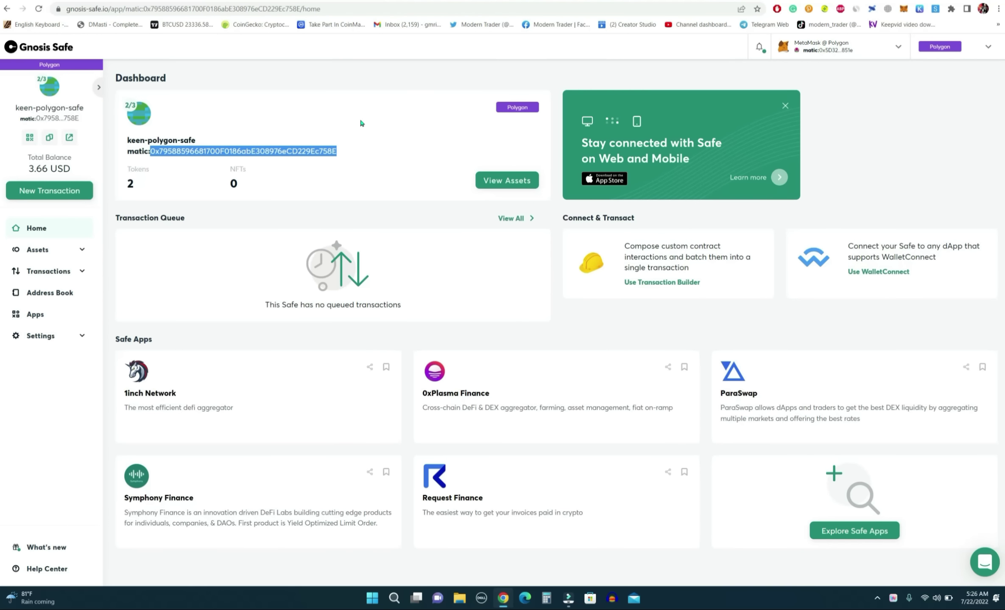
key(ctrl+Tab)
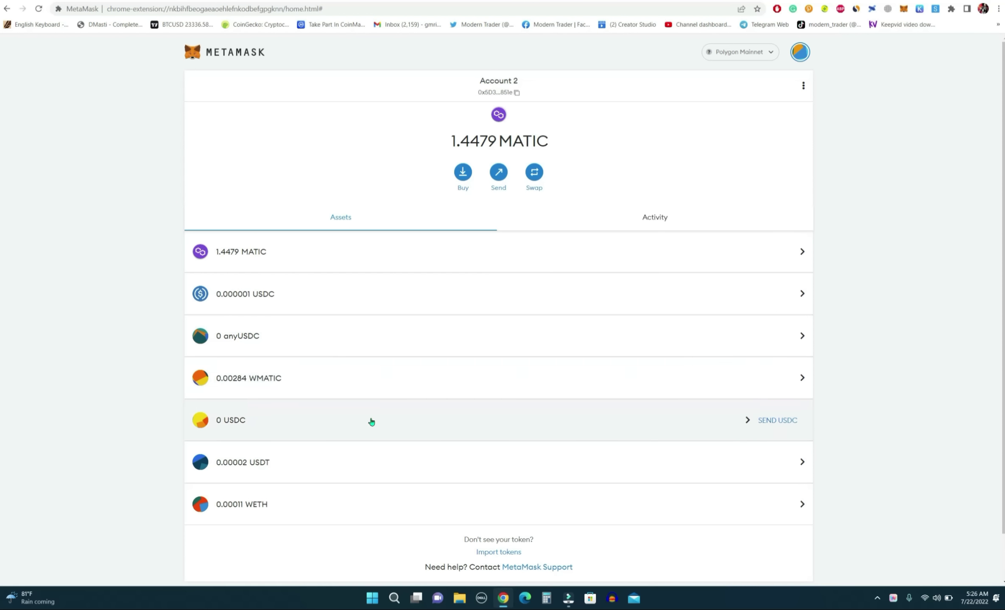
key(ctrl+Tab)
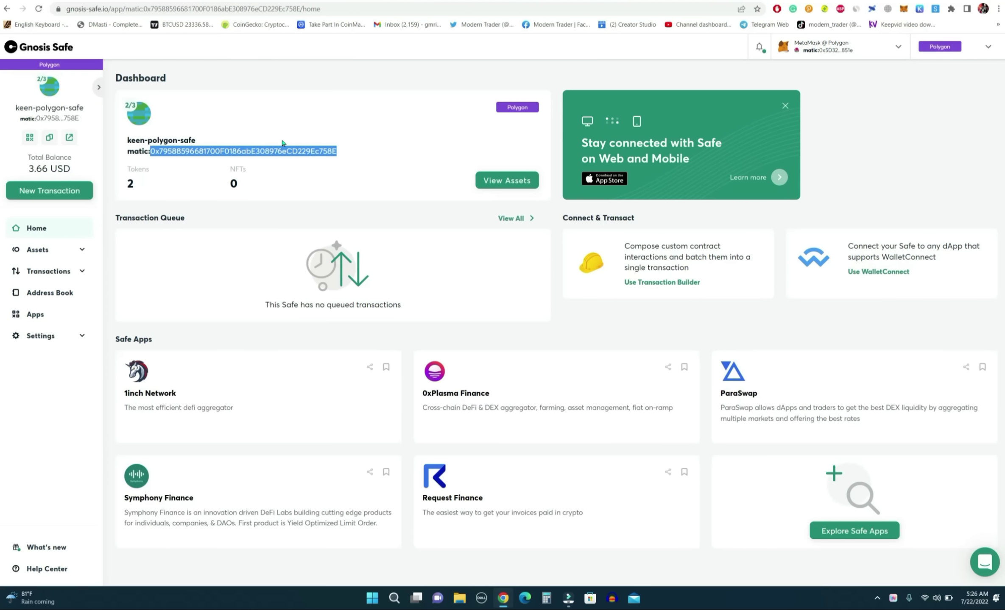
- Switch both Gnosis Safe and MetaMask to the Ethereum network and return to the Ethereum Safe's dashboard
click(959, 47)
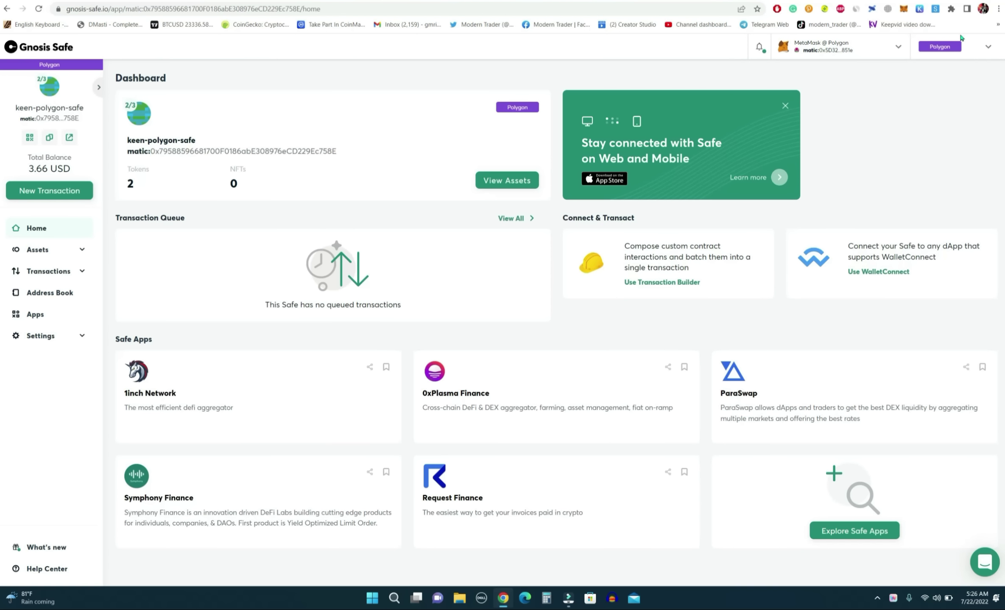
click(948, 73)
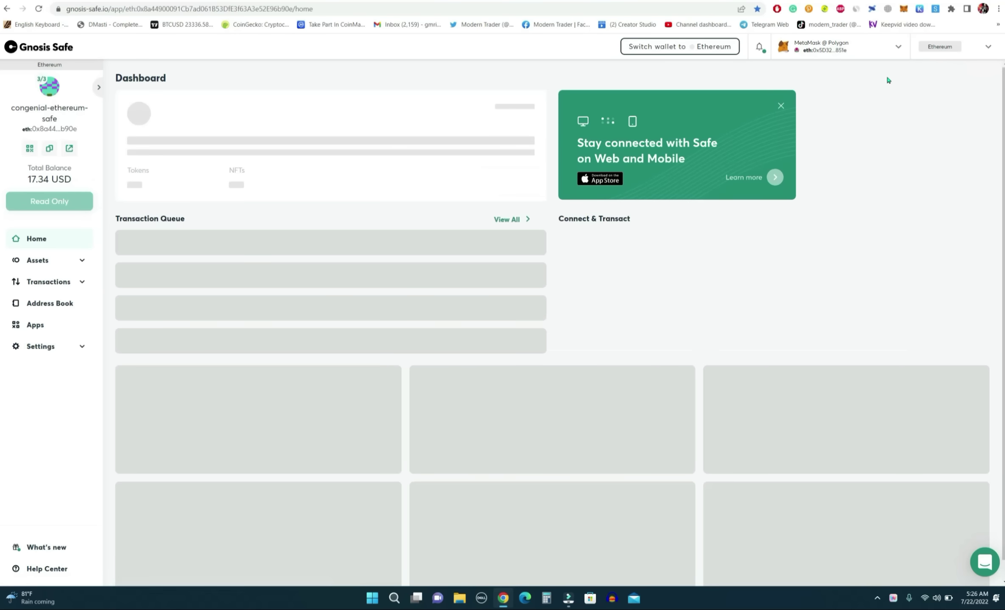
key(ctrl+Tab)
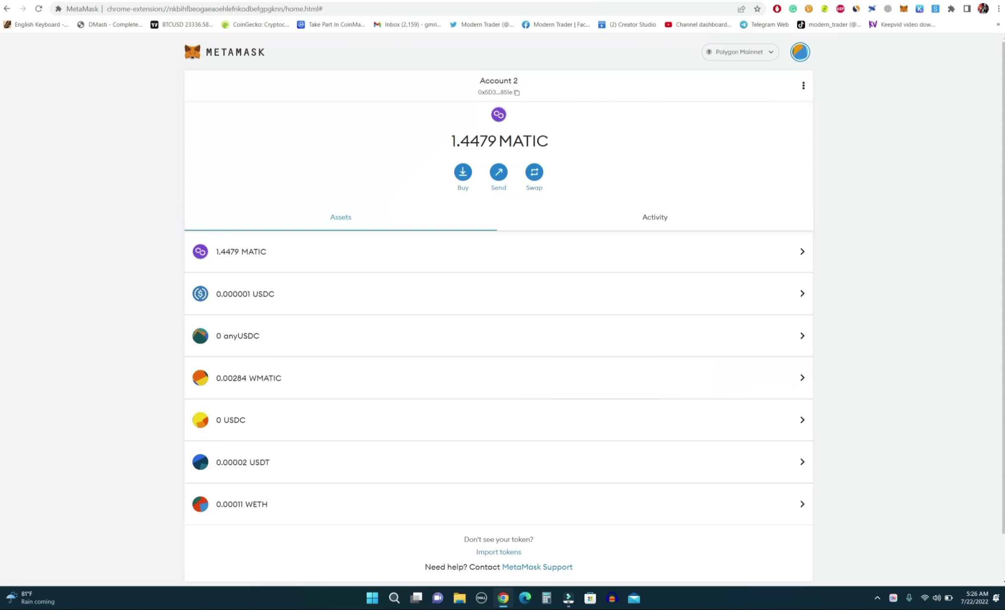
click(767, 54)
click(709, 117)
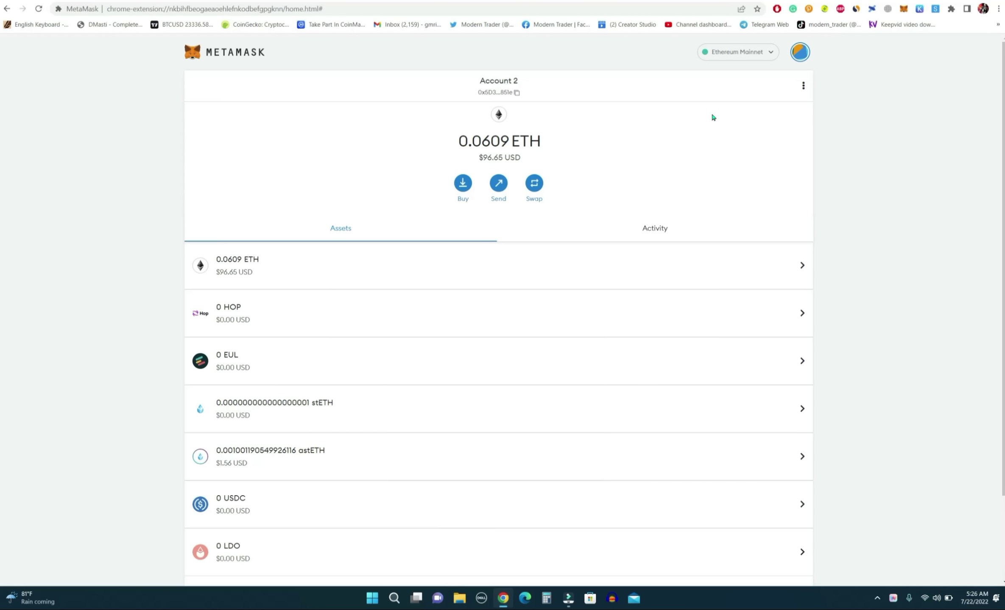
scroll(712, 116, down, 3)
key(ctrl+shift+Tab)
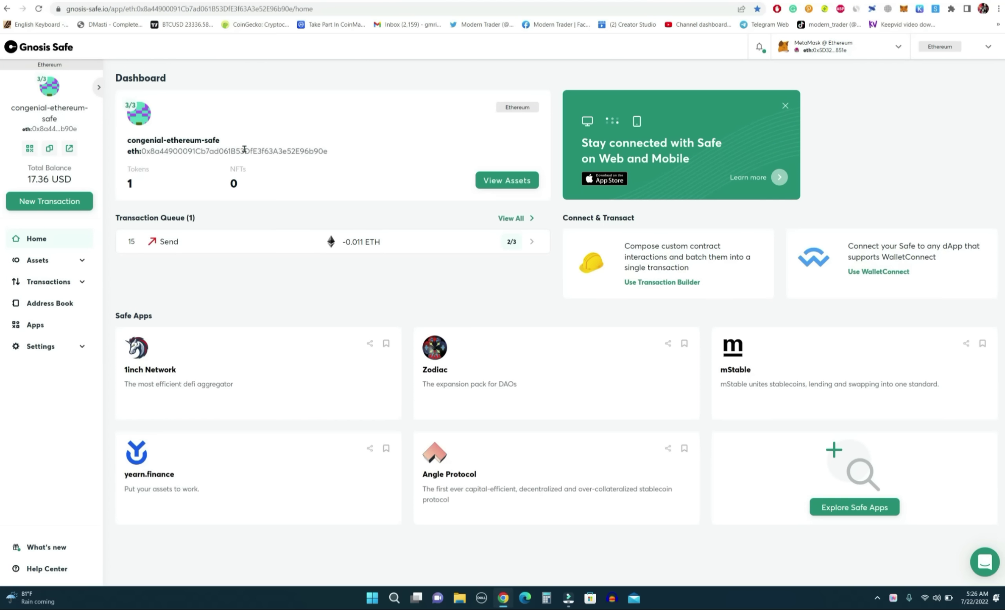
- Check gas prices on Etherscan's Ethereum Gas Tracker, then return to the Ethereum Safe's dashboard with Ethereum kept as the network
key(ctrl+Tab)
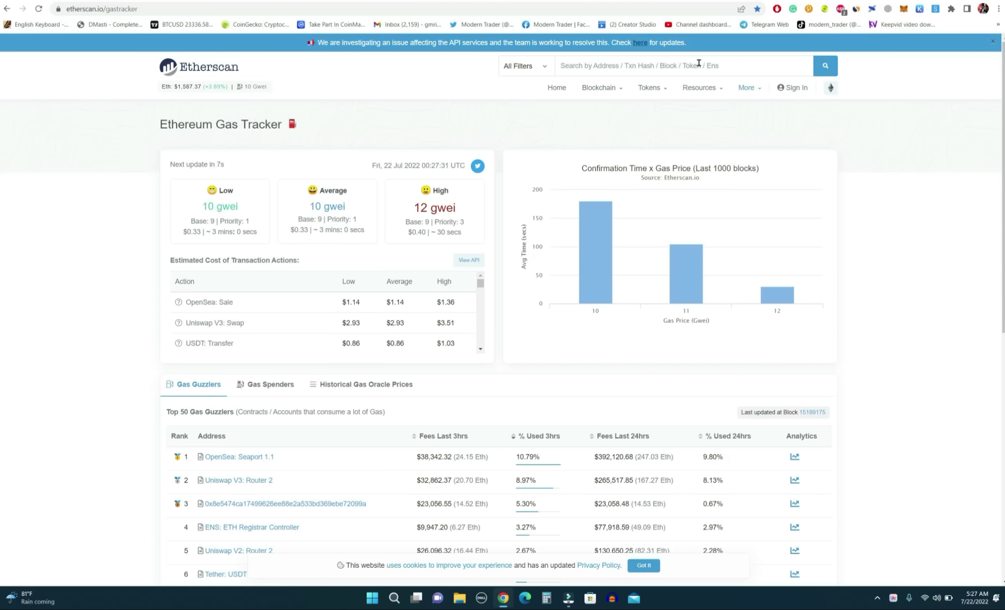
key(ctrl+shift+Tab)
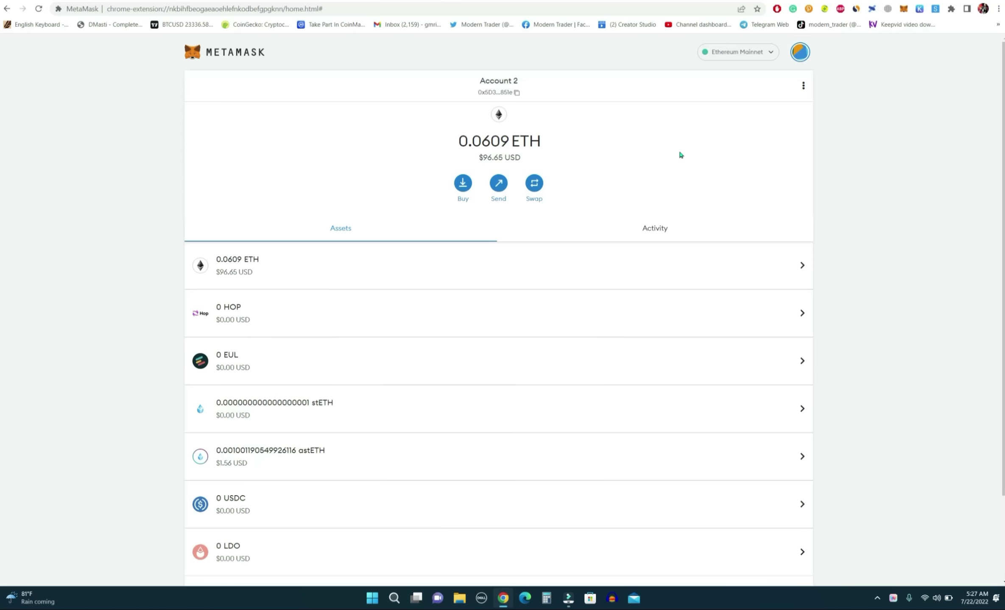
key(ctrl+Tab)
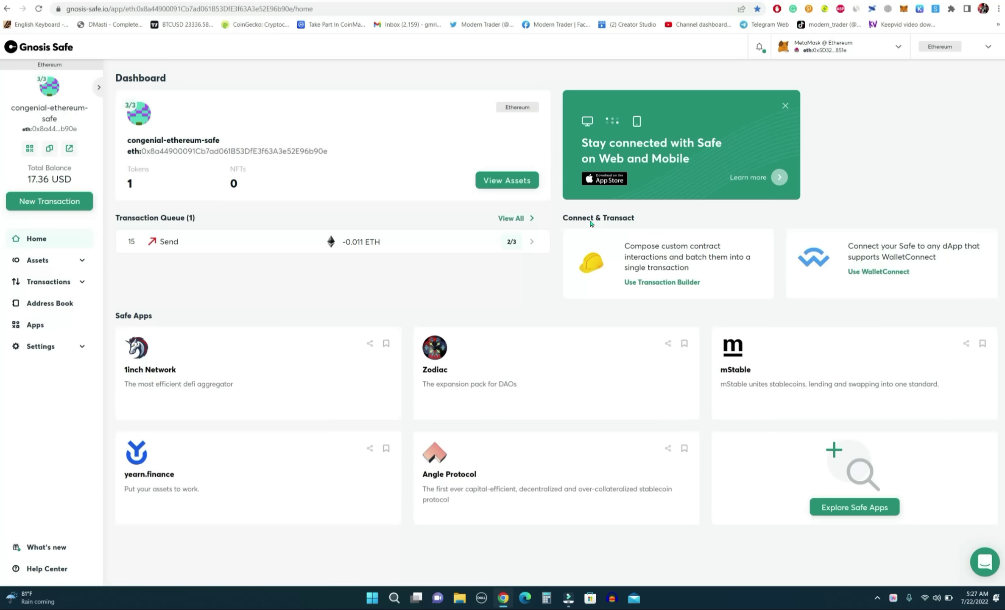
click(988, 47)
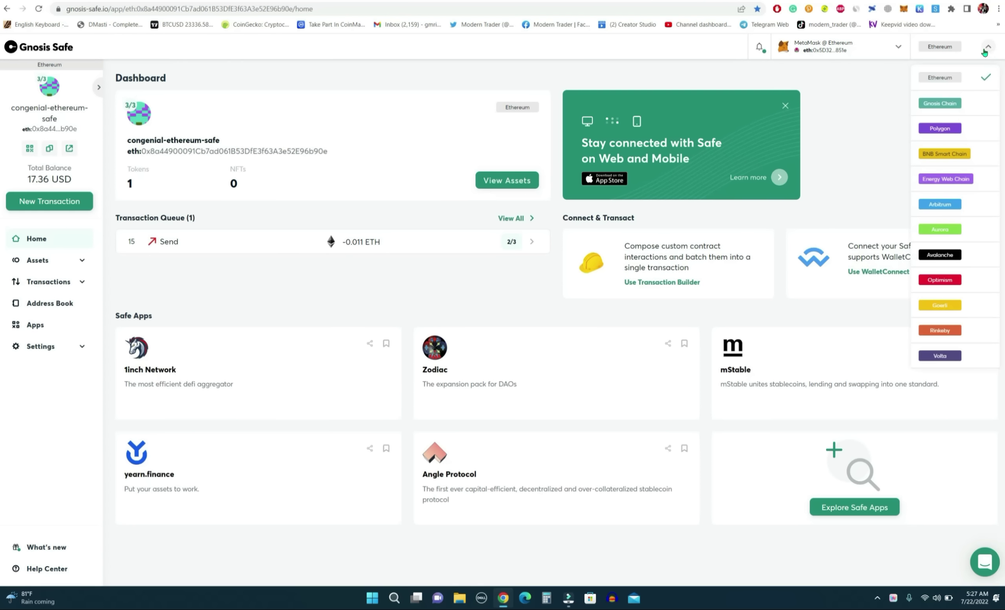
click(932, 83)
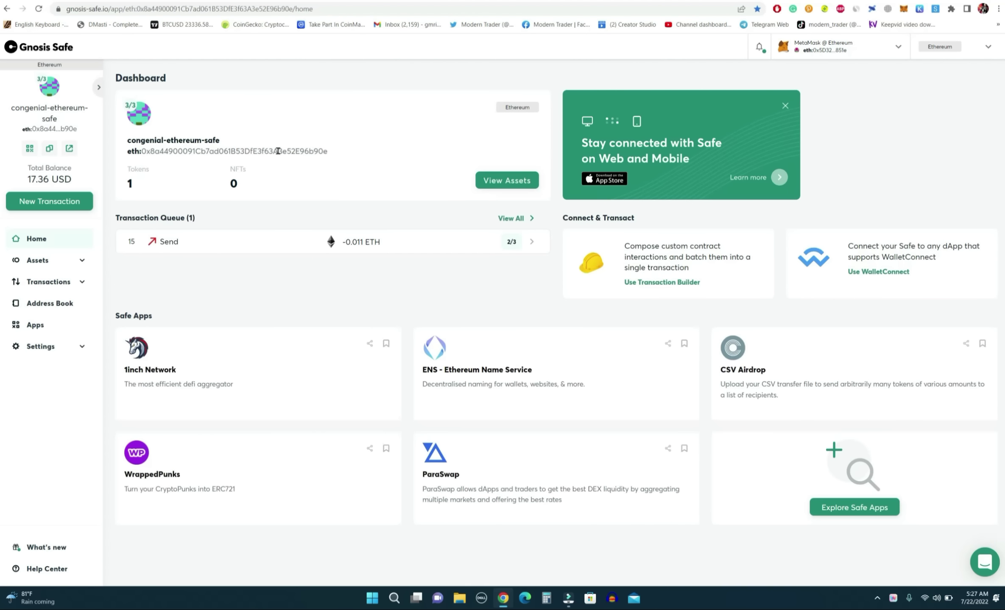
- Copy the Ethereum Safe's address and start an ETH send from MetaMask Account 2 with that address as recipient
double_click(277, 151)
right_click(279, 153)
click(306, 163)
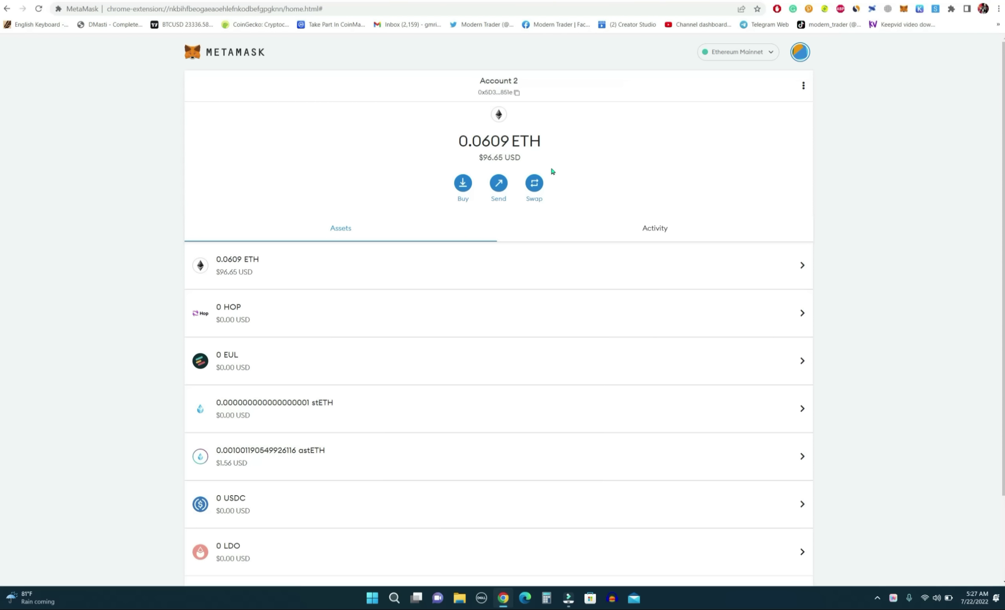
click(500, 184)
click(456, 108)
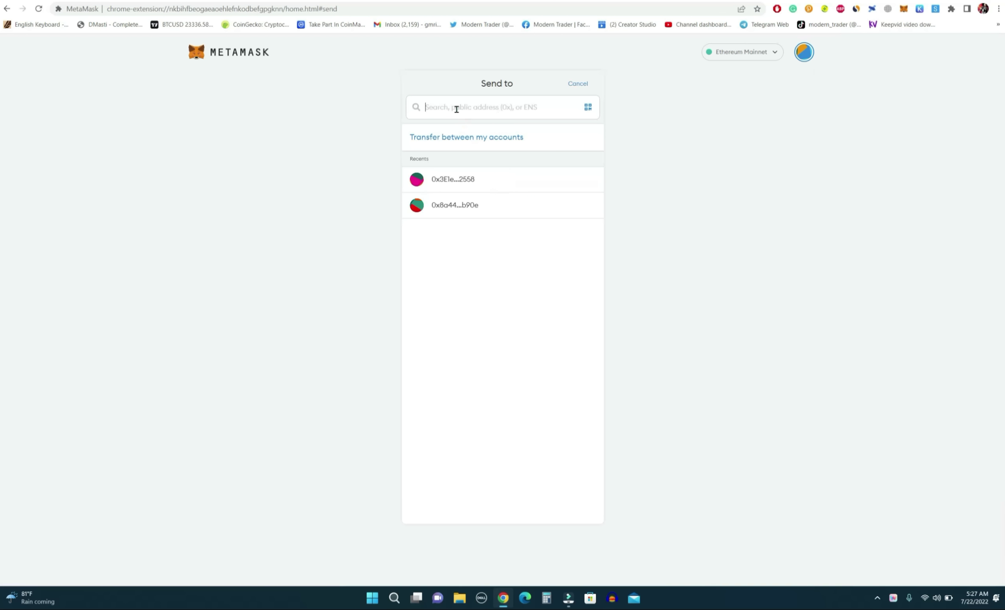
right_click(456, 110)
click(485, 185)
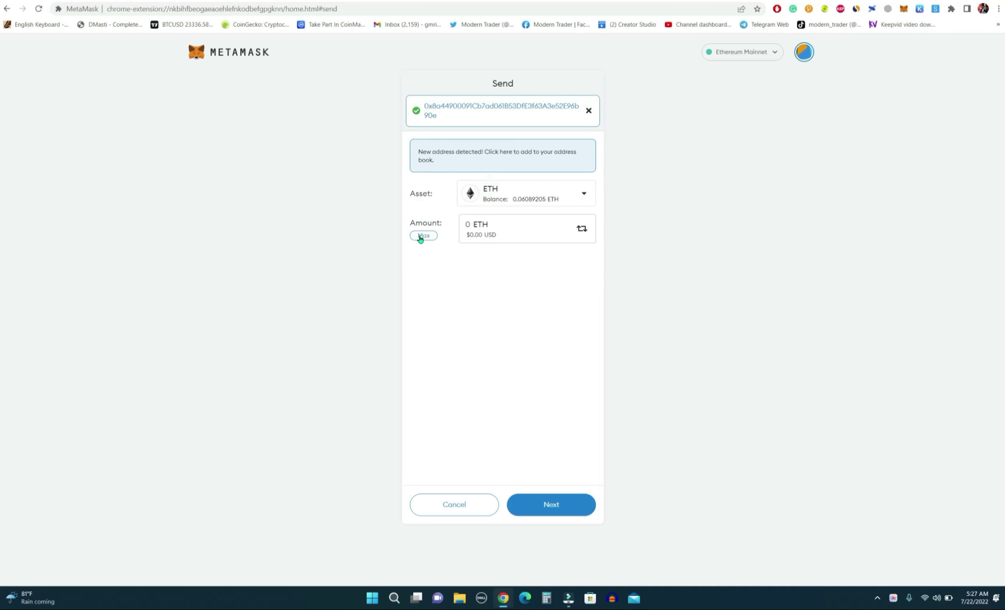
- Set the send amount to 0.05 ETH and confirm the transfer from Account 2 to the Ethereum Safe
click(422, 236)
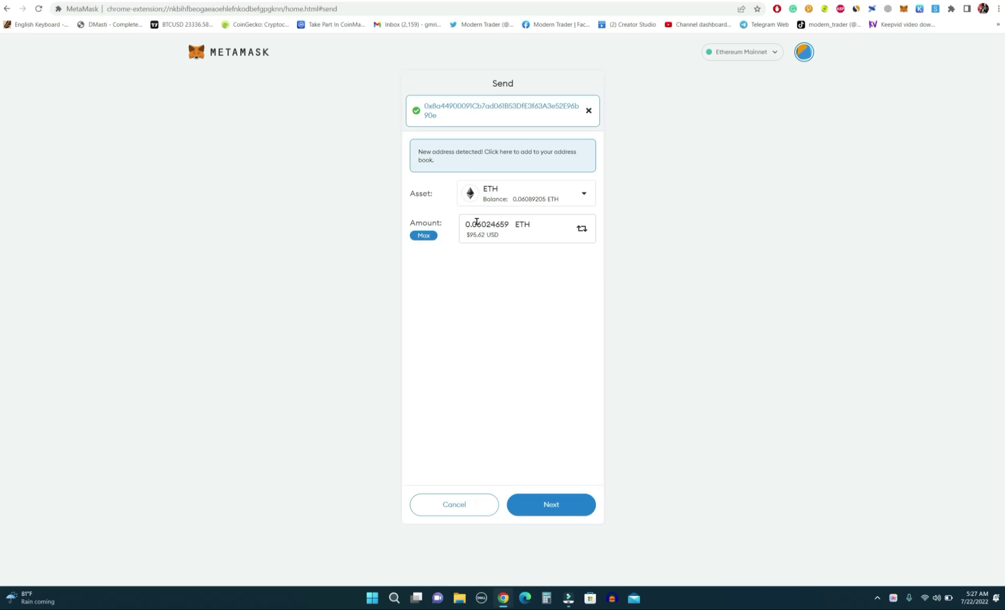
drag(475, 222, 518, 223)
text(5)
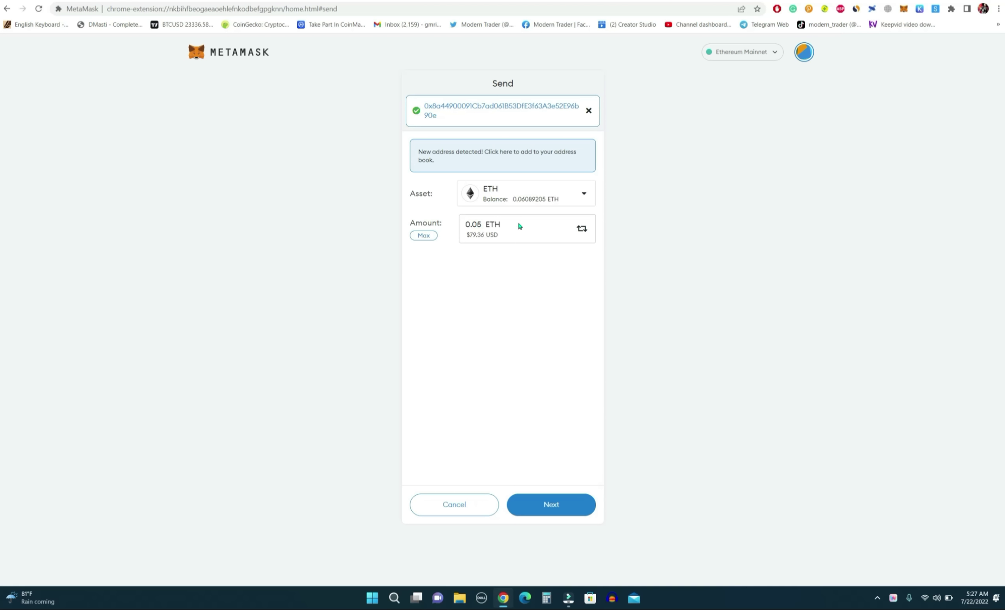
click(564, 506)
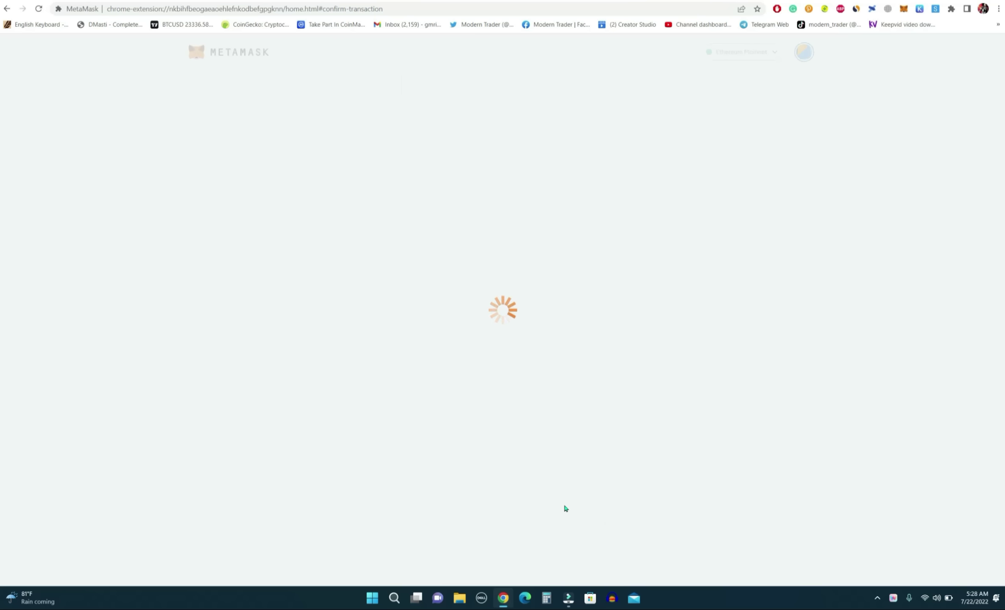
click(551, 506)
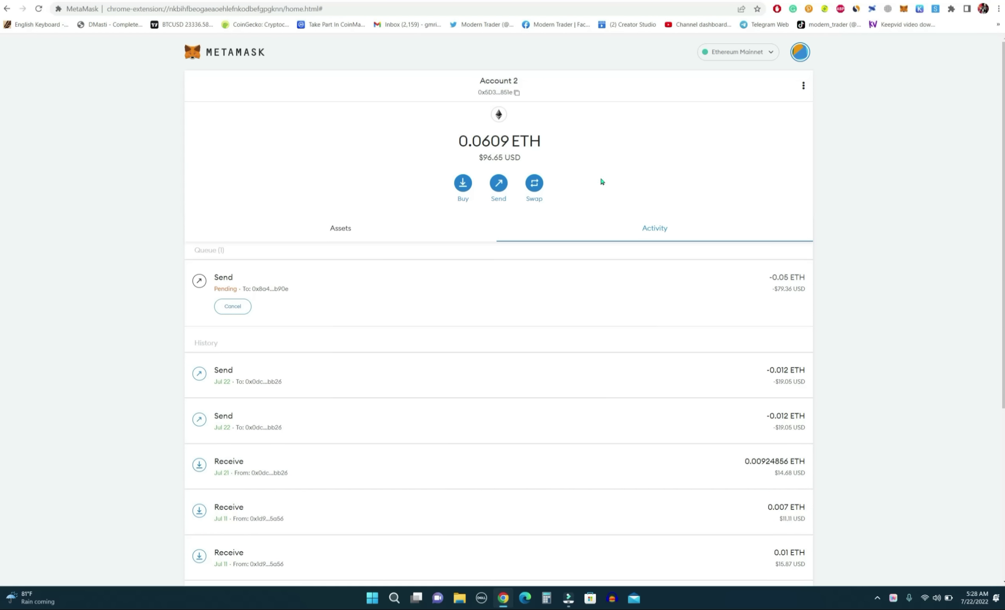
- Switch back to the Ethereum Safe in Gnosis Safe, review its coin assets and return to the dashboard
click(801, 43)
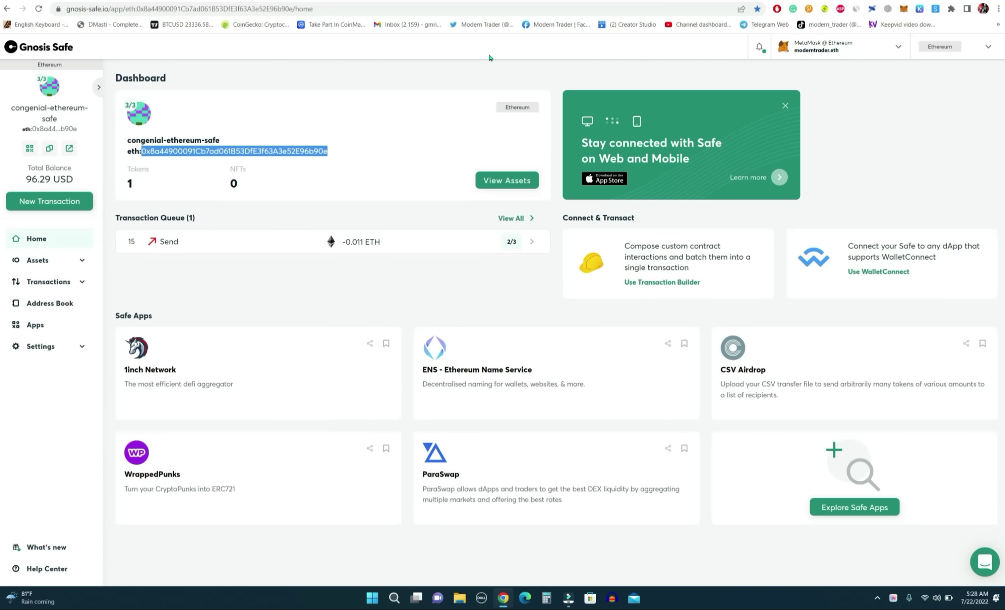
click(506, 180)
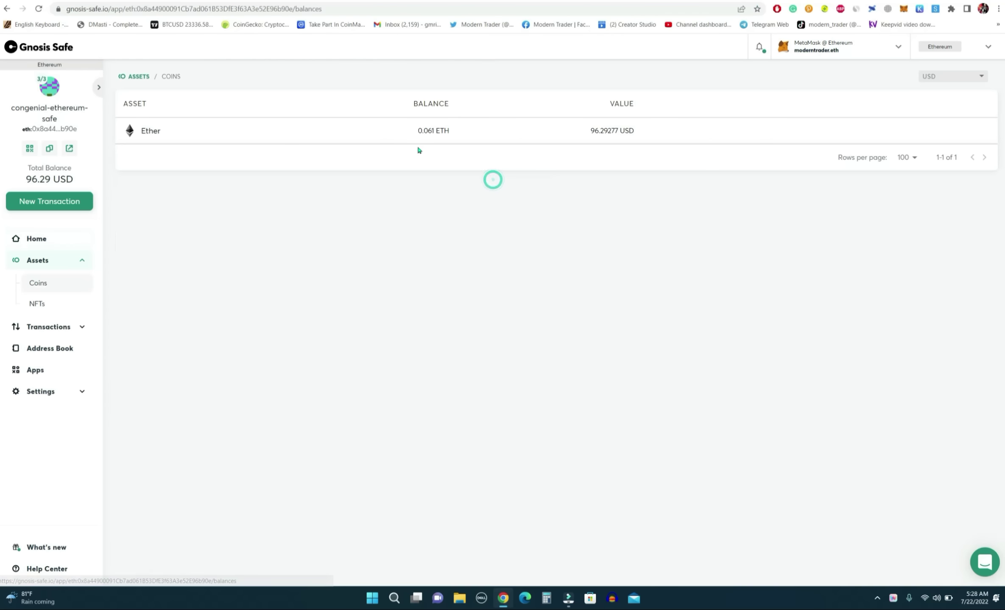
mouse_move(426, 143)
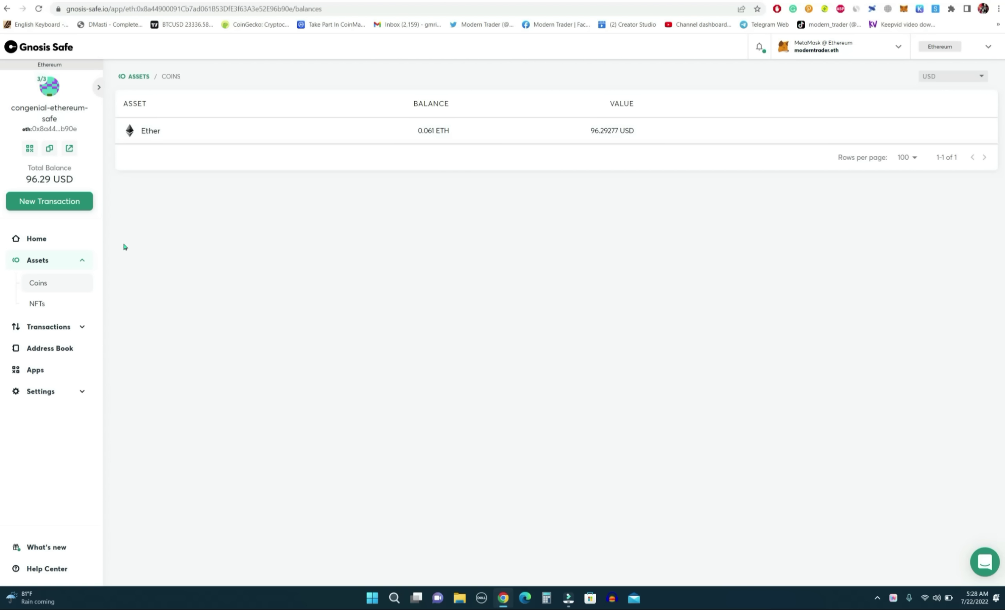
click(70, 243)
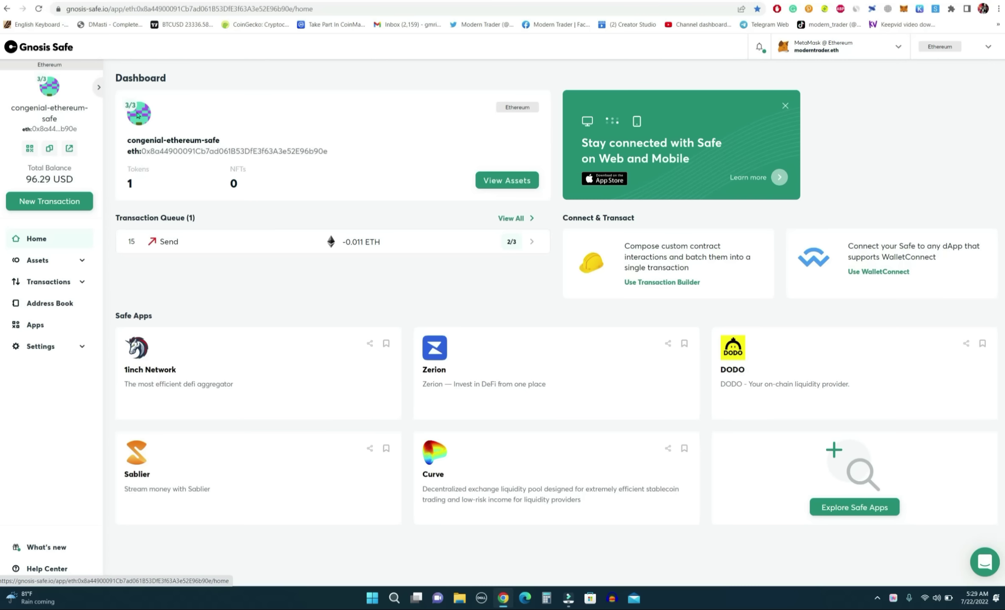
- Prepare a swap of 0.01 ETH to USDC in the 1inch Safe app, accepting its terms, and discard the transaction without submitting it
click(36, 327)
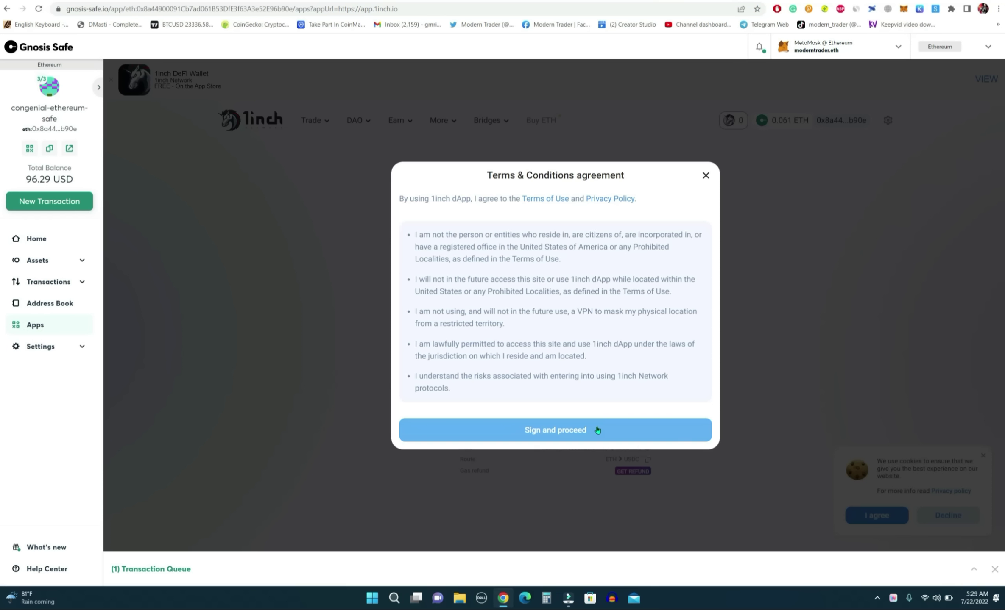
click(597, 430)
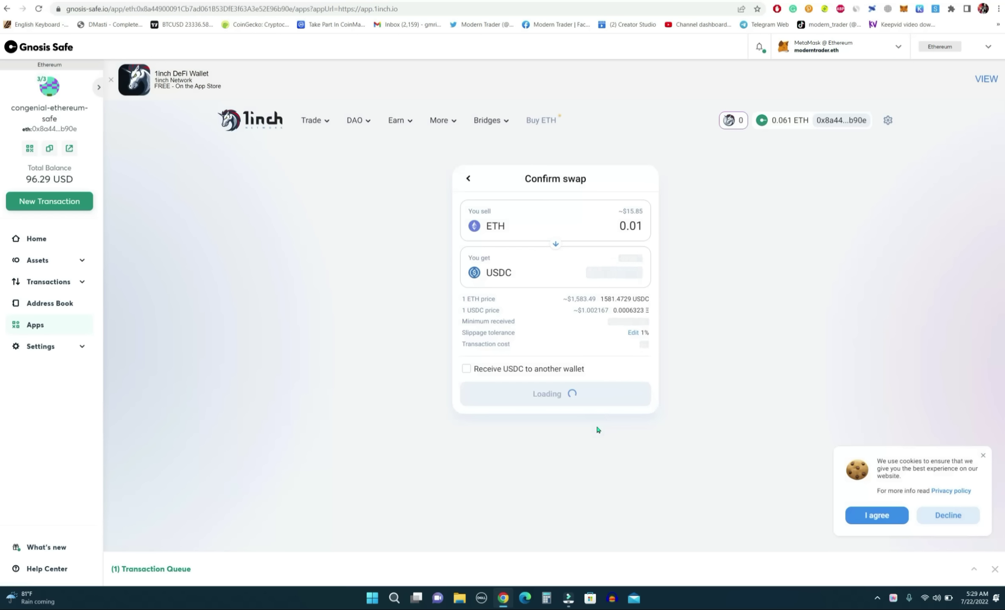
click(585, 404)
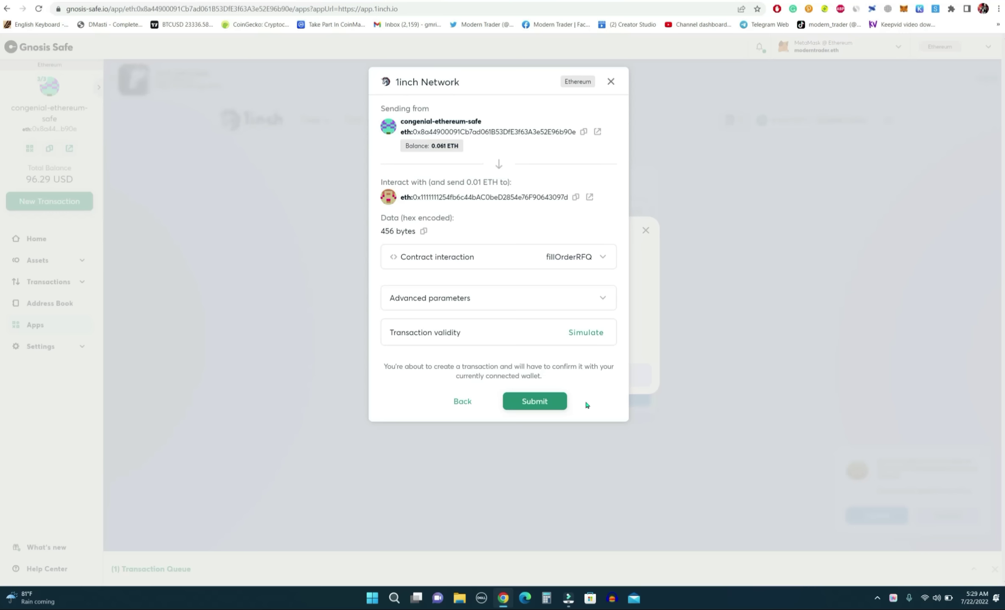
click(610, 85)
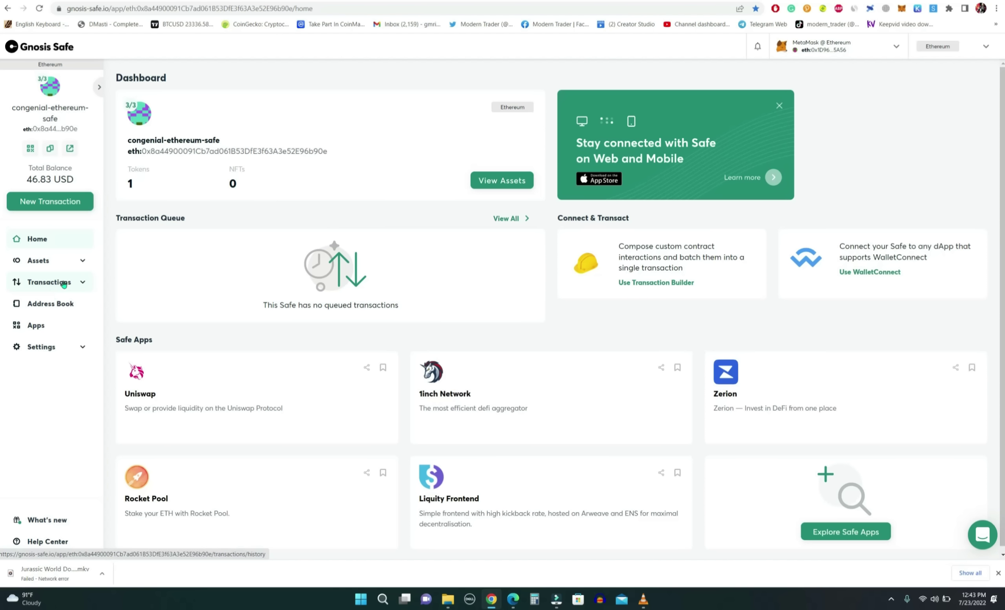
- Review the Ethereum Safe's transaction history, then examine its contract page on Etherscan and return to the Safe's dashboard
click(51, 291)
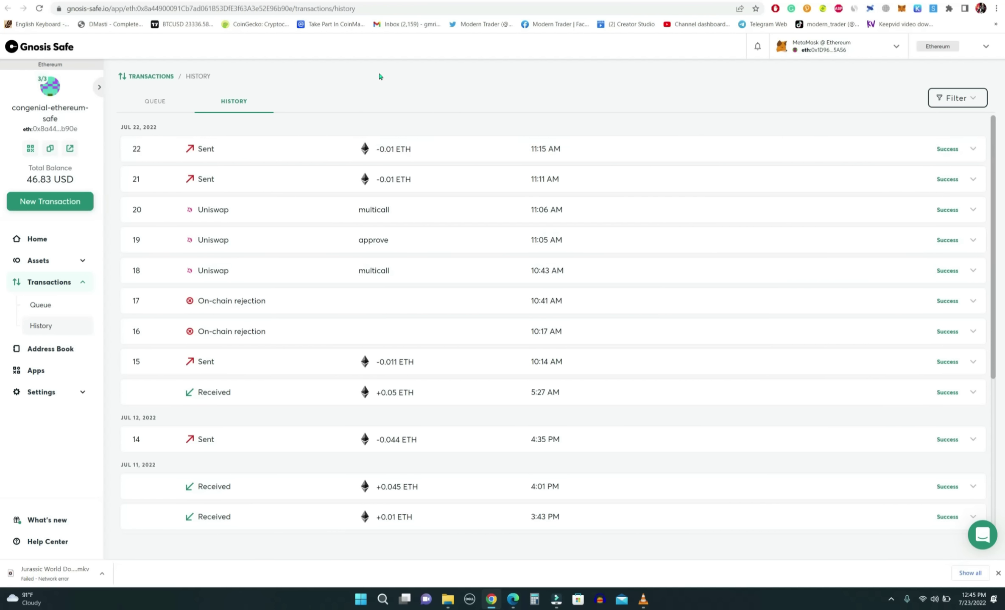
click(64, 237)
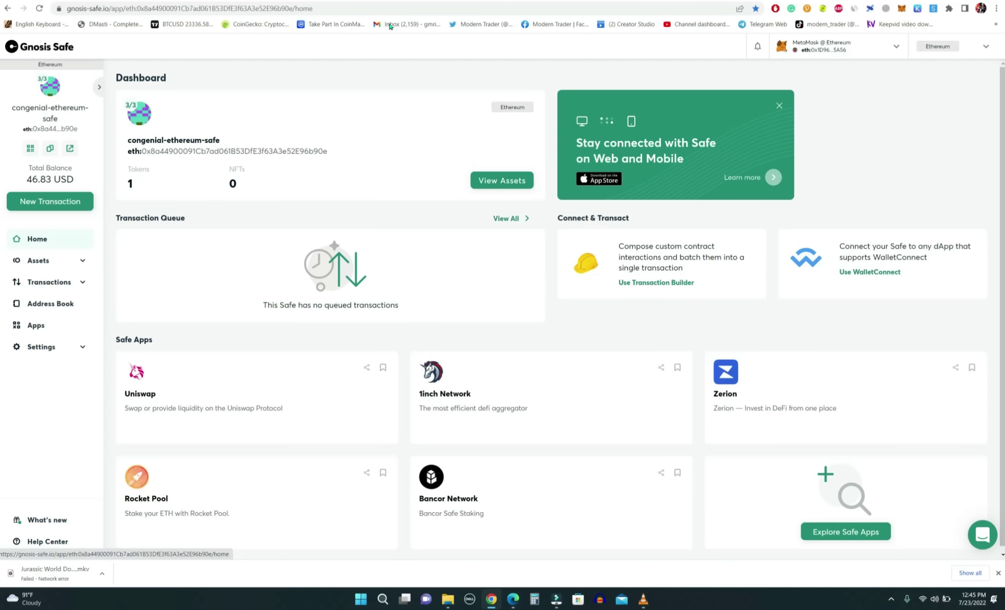
key(ctrl+Tab)
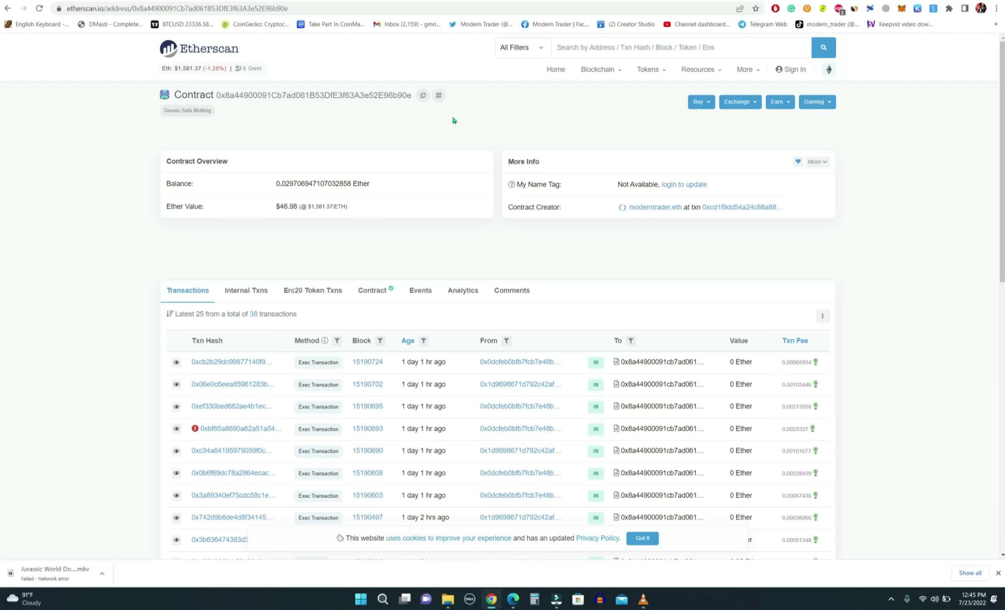
key(ctrl+shift+Tab)
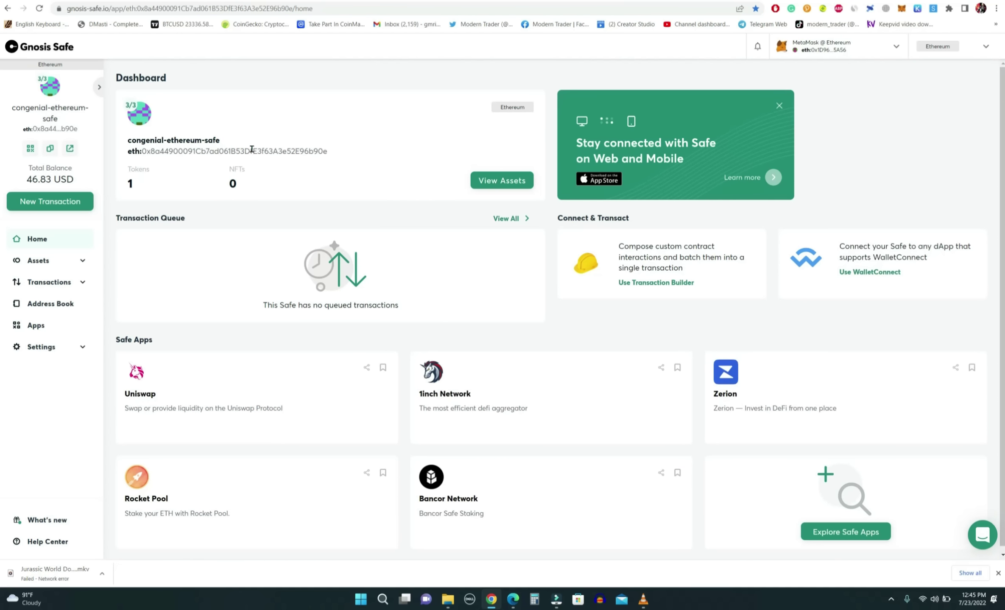
key(ctrl+Tab)
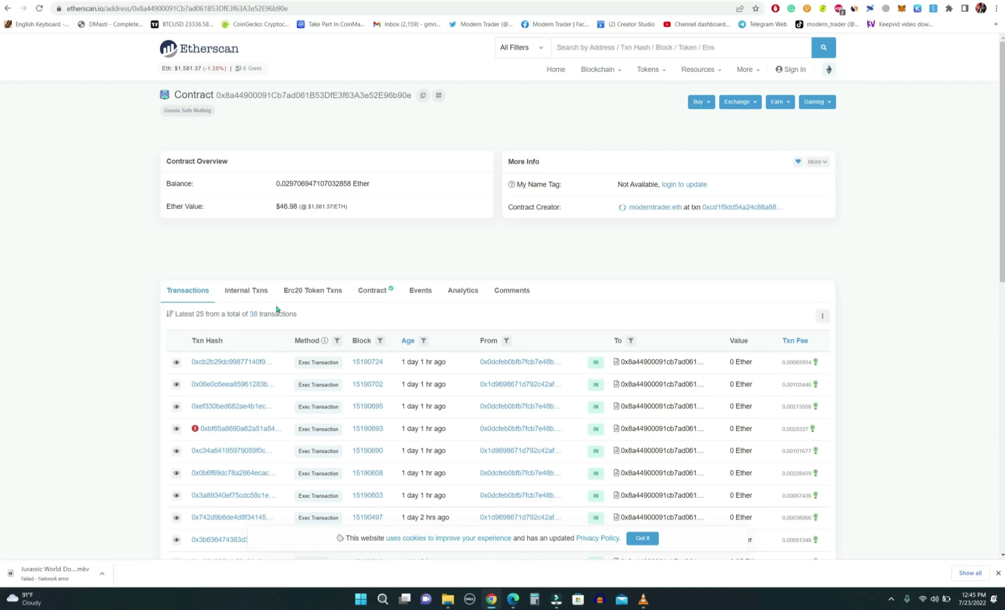
key(ctrl+shift+Tab)
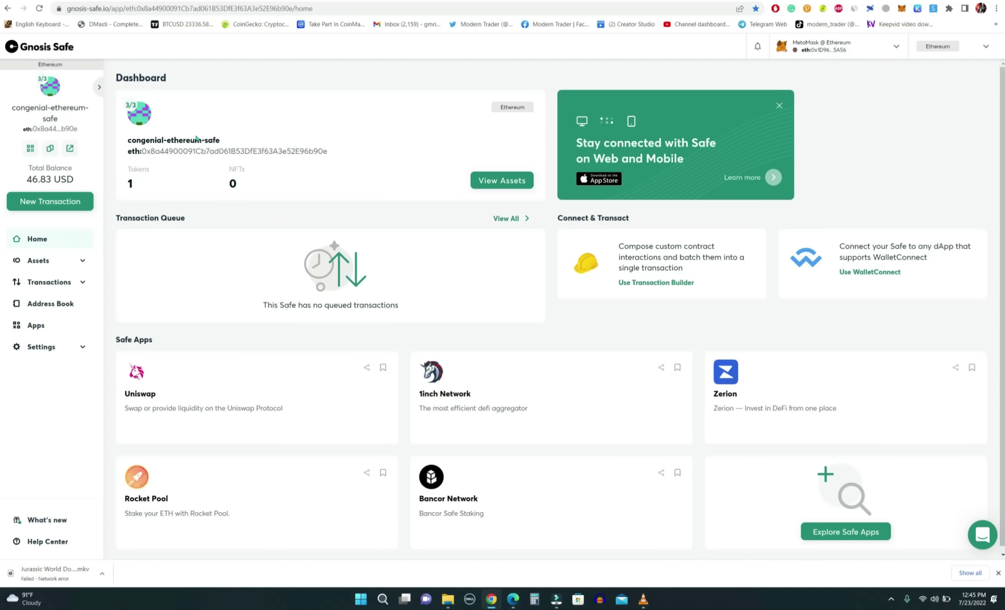
- Reopen the Ethereum Safe's transaction history, then check gas prices on Etherscan's Ethereum Gas Tracker
click(80, 282)
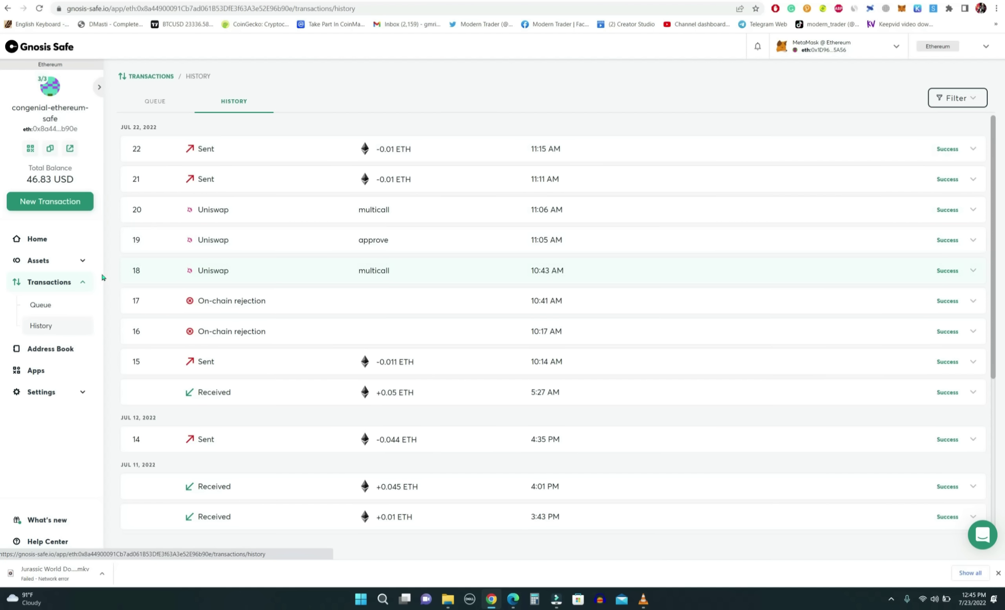
click(63, 286)
click(62, 286)
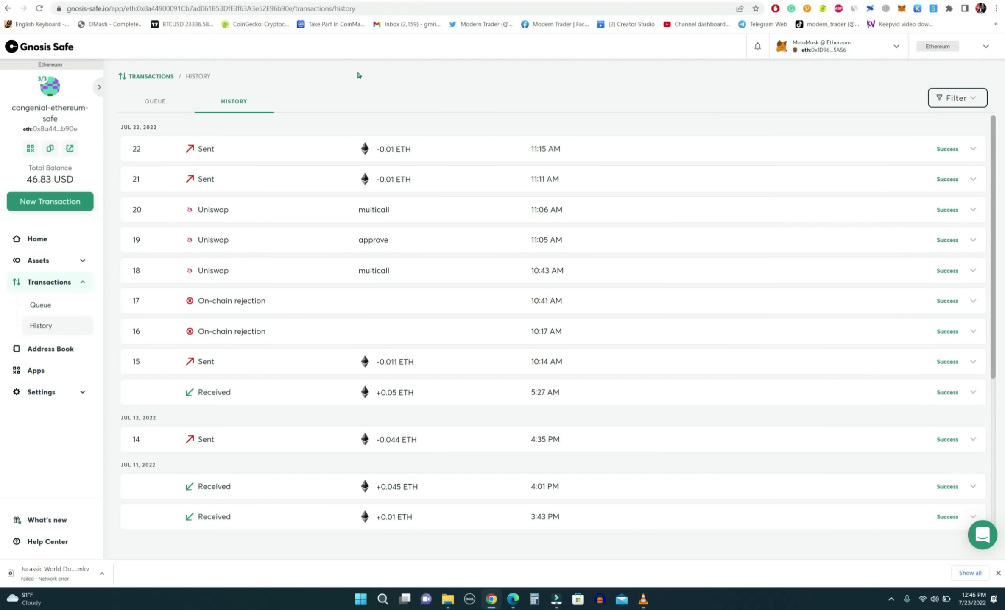
key(ctrl+Tab)
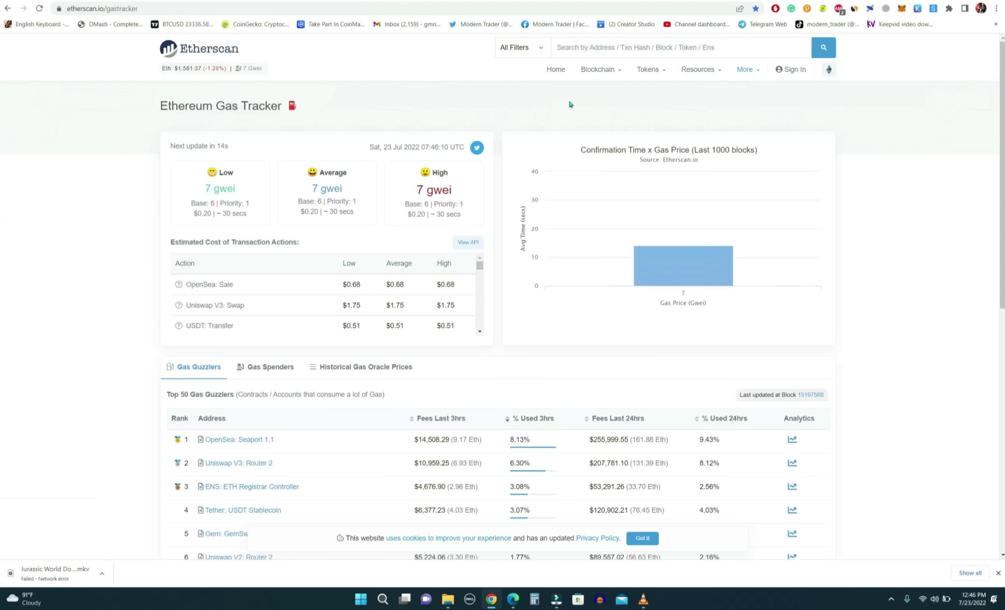